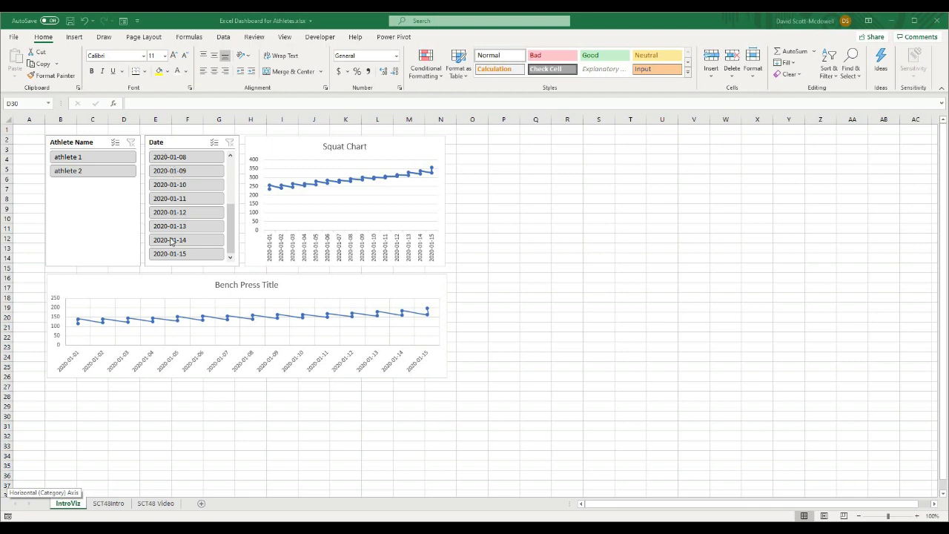
- Filter the dashboard charts to athlete 1 and several individual dates, including 2020-01-09, 2020-01-11 and 2020-01-13
{"action": "left_click", "coordinate": [66, 158]}
{"action": "left_click", "coordinate": [169, 171]}
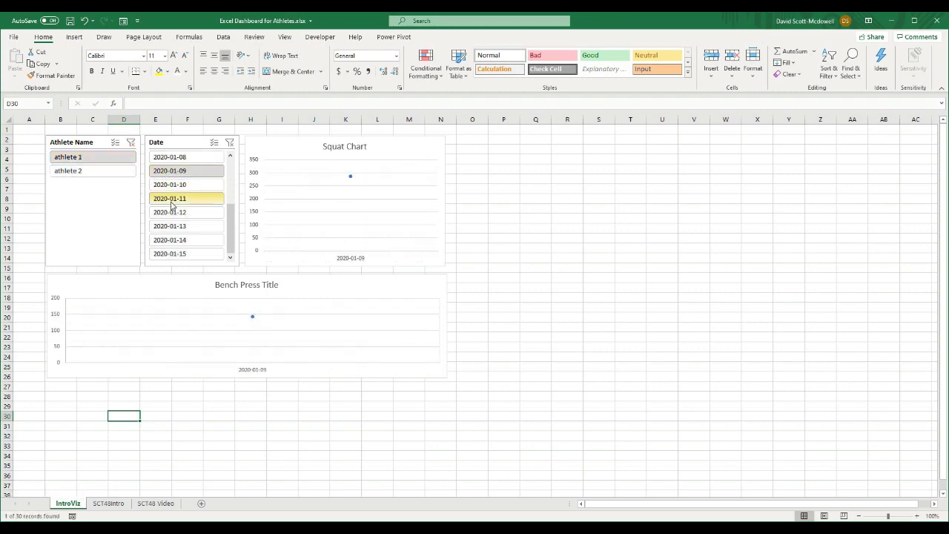
{"action": "left_click", "coordinate": [172, 201], "text": "ctrl"}
{"action": "left_click", "coordinate": [181, 226], "text": "ctrl"}
{"action": "left_click", "coordinate": [184, 248], "text": "ctrl"}
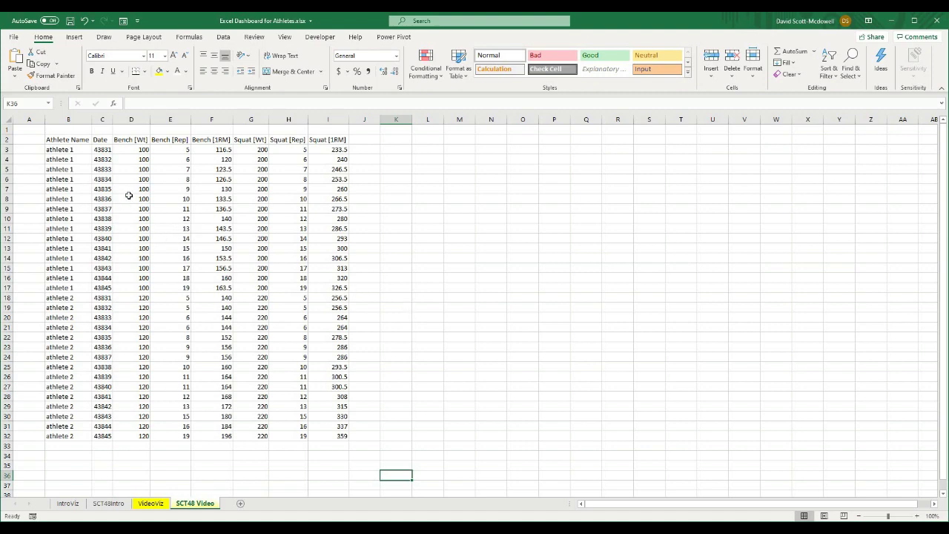
{"action": "left_click", "coordinate": [441, 275]}
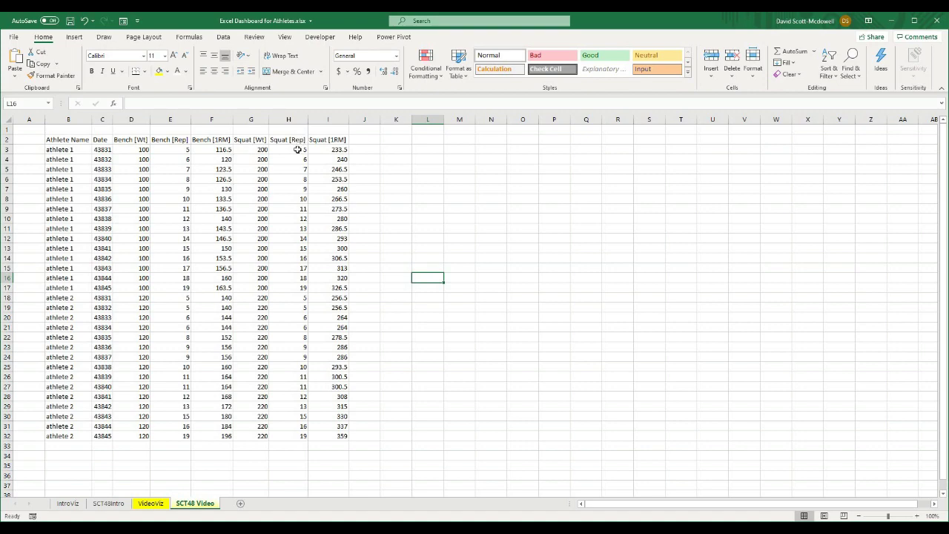
{"action": "left_click", "coordinate": [405, 180]}
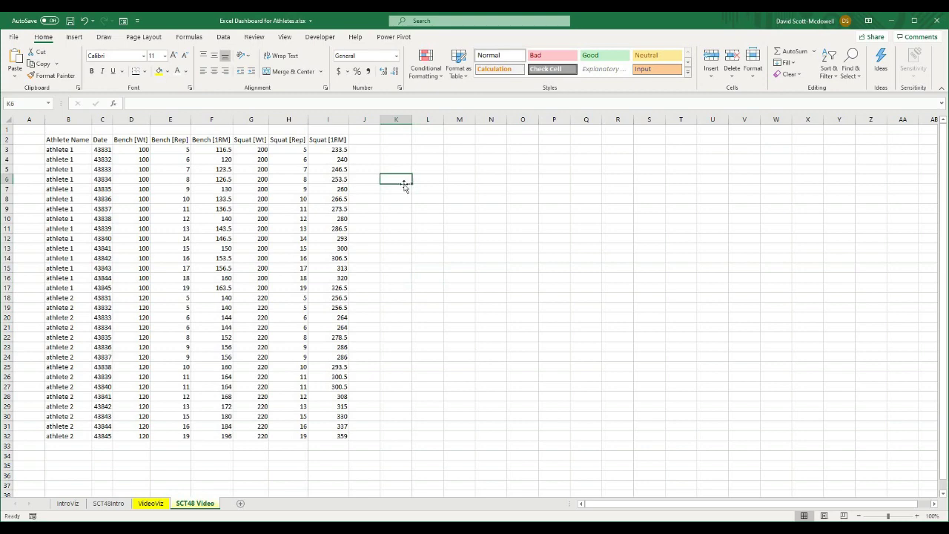
{"action": "left_click", "coordinate": [415, 250]}
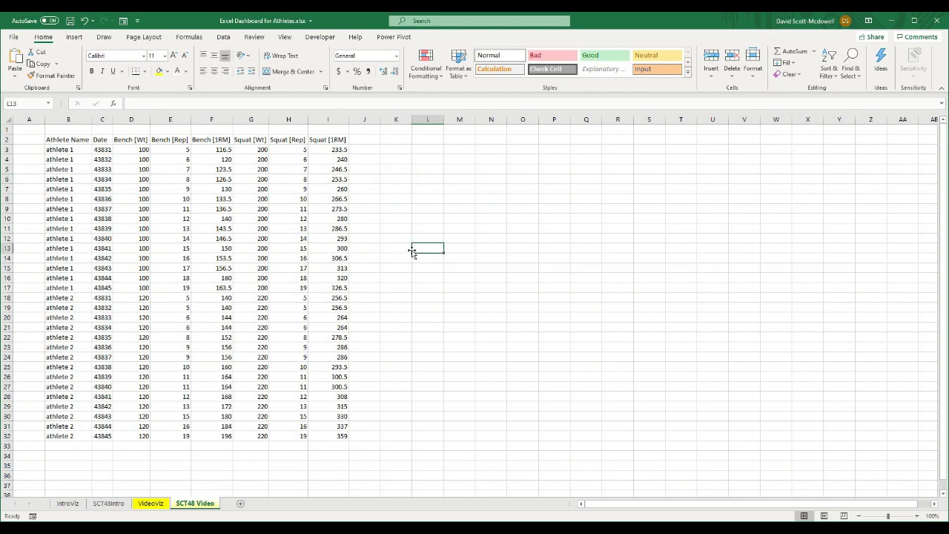
- Format the athlete data range B2:I32 as a banded table with headers
{"action": "left_click", "coordinate": [71, 139]}
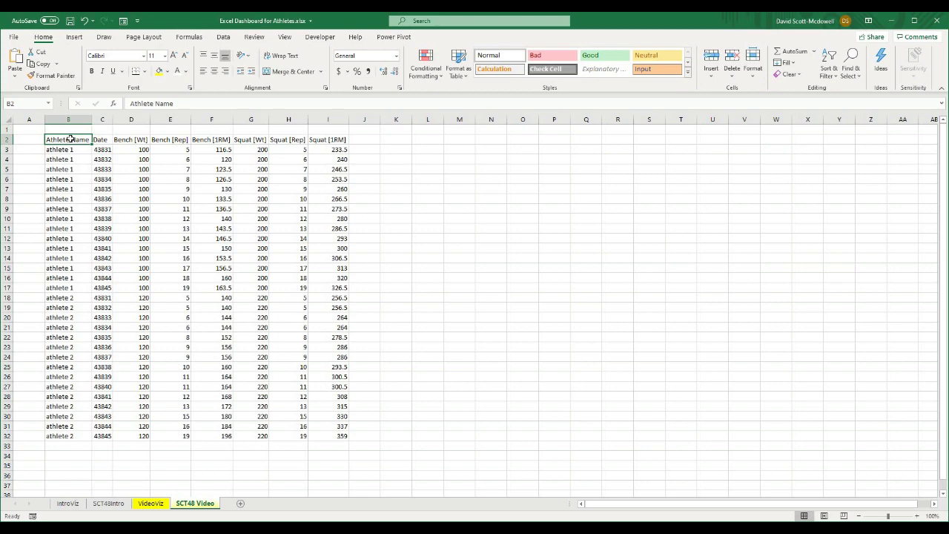
{"action": "left_click_drag", "start_coordinate": [71, 139], "coordinate": [337, 437]}
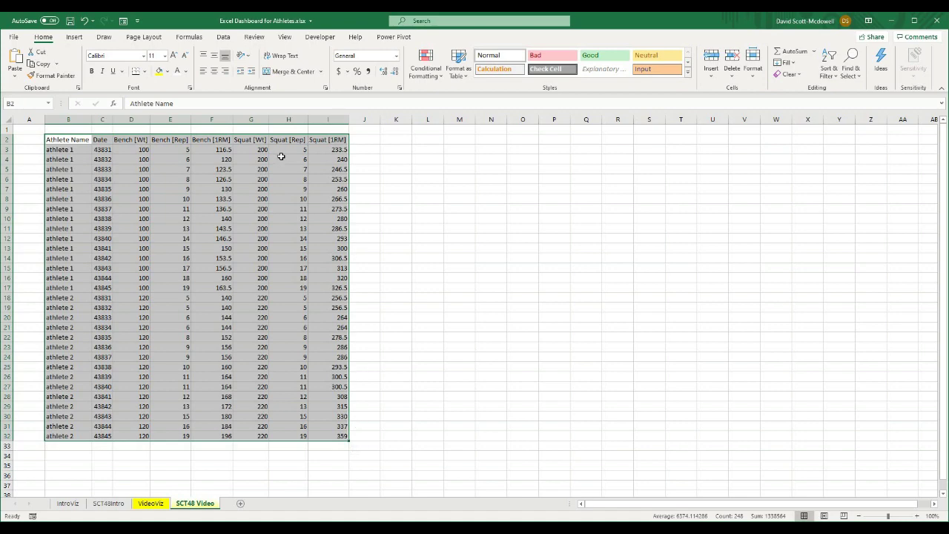
{"action": "left_click", "coordinate": [457, 74]}
{"action": "left_click", "coordinate": [464, 108]}
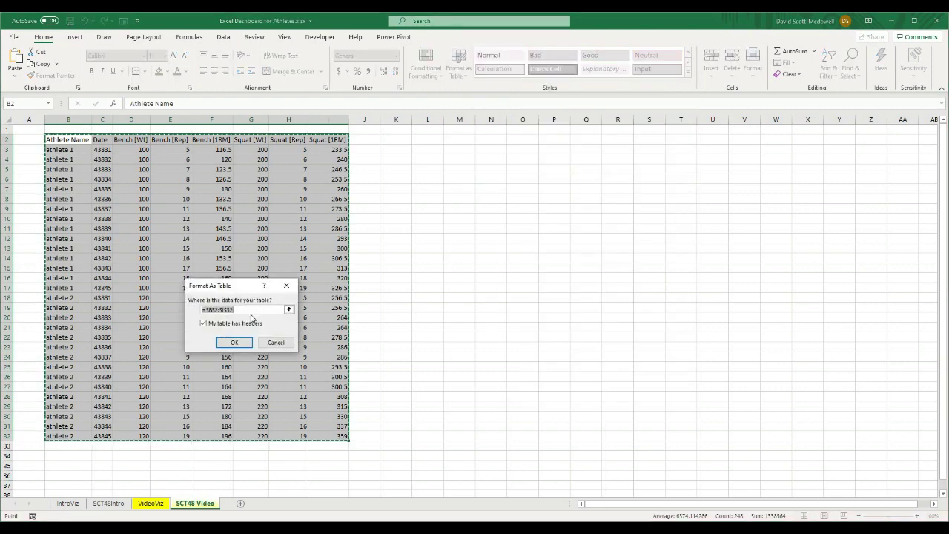
{"action": "left_click", "coordinate": [235, 345]}
{"action": "left_click", "coordinate": [420, 297]}
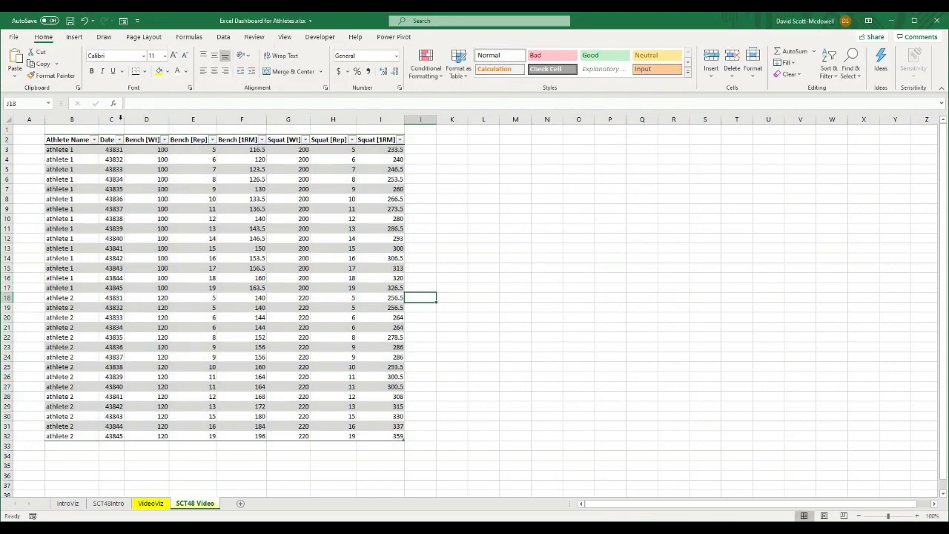
{"action": "left_click", "coordinate": [195, 215]}
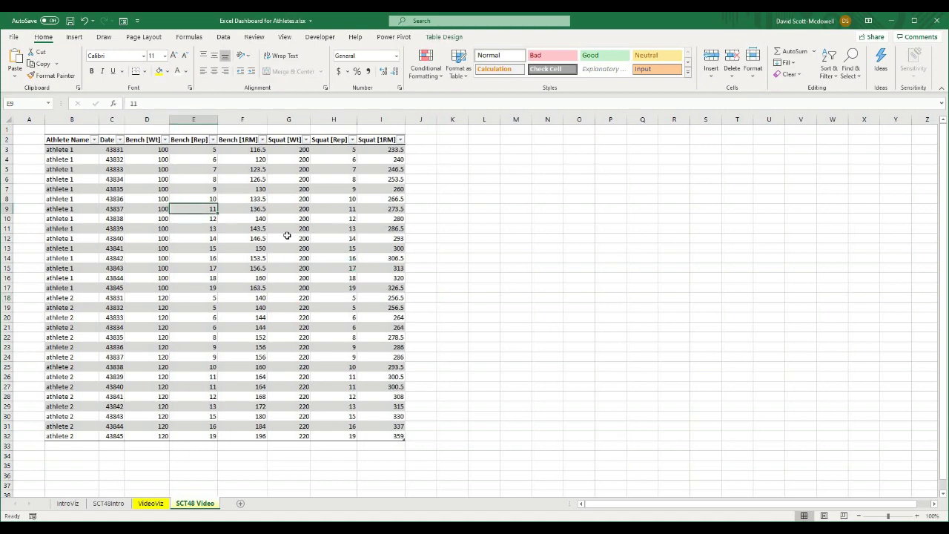
{"action": "left_click", "coordinate": [444, 229]}
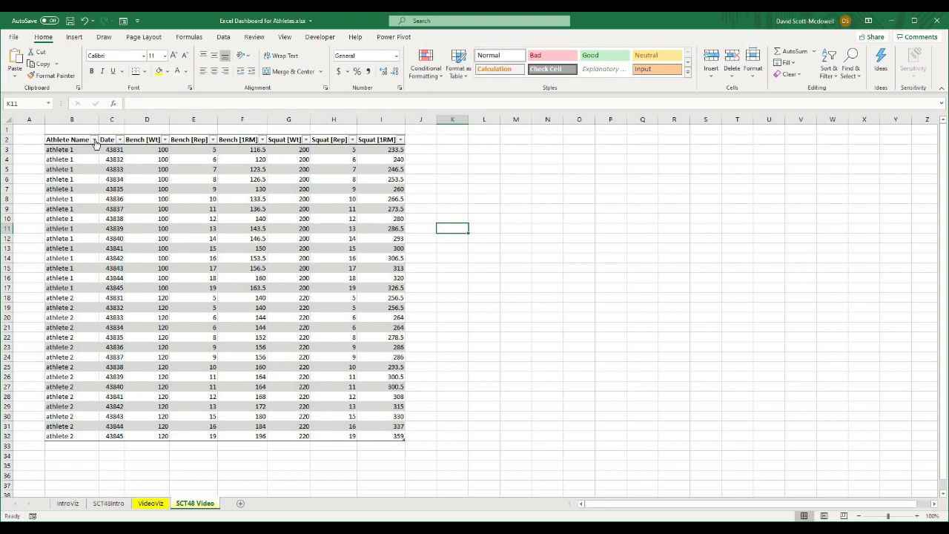
- Filter the Athlete Name column so that only athlete 1 rows are shown
{"action": "left_click", "coordinate": [95, 140]}
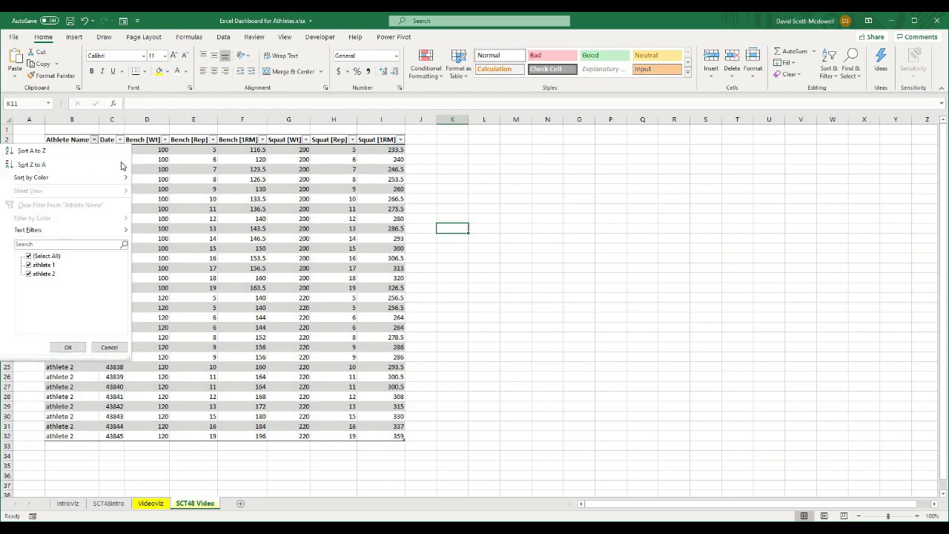
{"action": "left_click", "coordinate": [94, 141]}
{"action": "left_click", "coordinate": [94, 140]}
{"action": "left_click", "coordinate": [29, 267]}
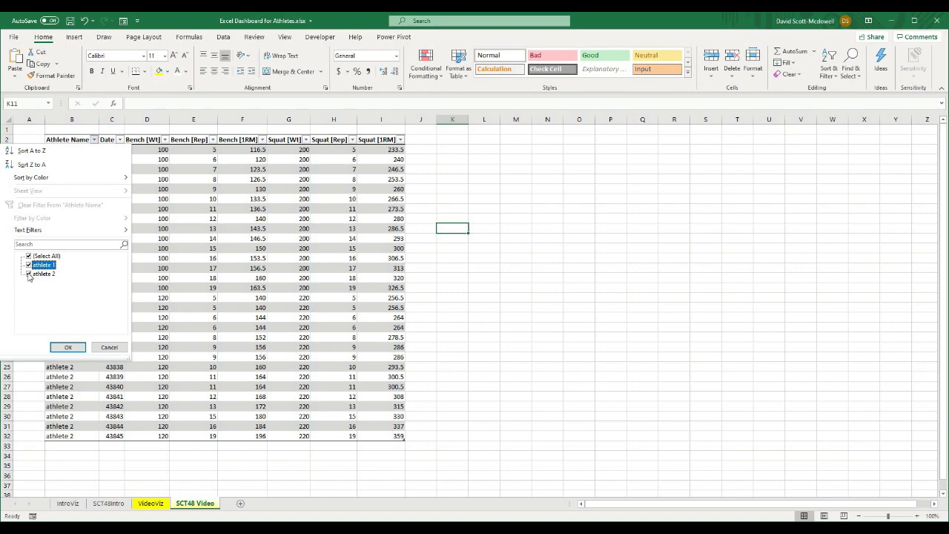
{"action": "left_click", "coordinate": [28, 274]}
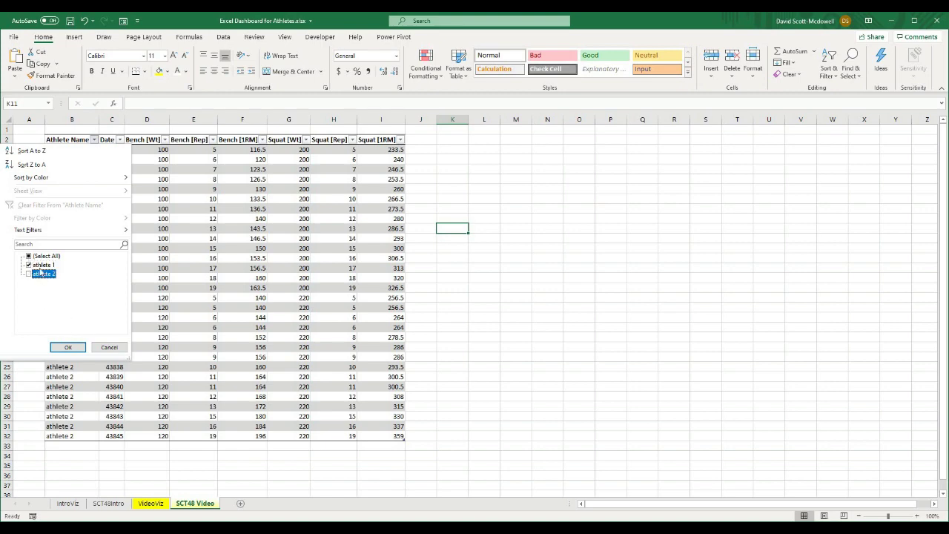
{"action": "left_click", "coordinate": [69, 346]}
{"action": "left_click", "coordinate": [118, 336]}
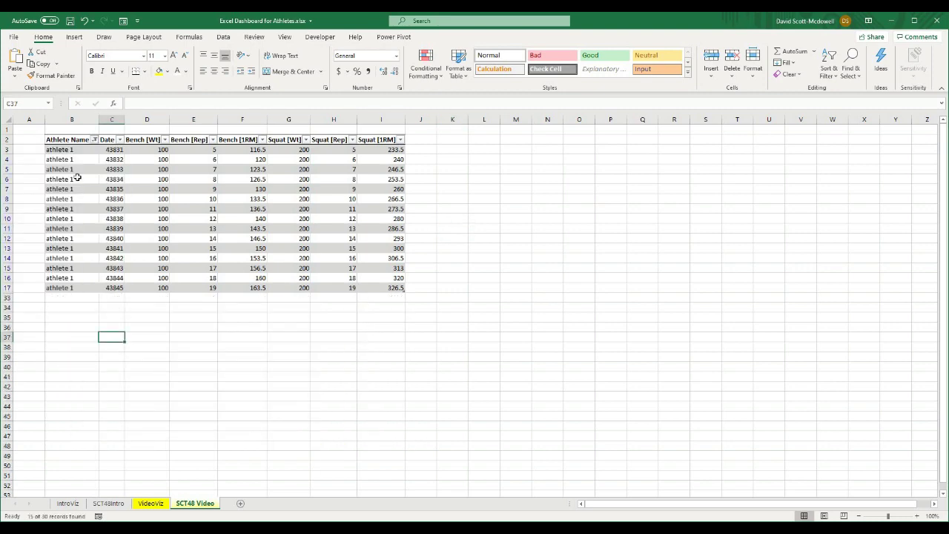
- Reselect all athletes in the Athlete Name filter so that every row is shown
{"action": "left_click", "coordinate": [94, 143]}
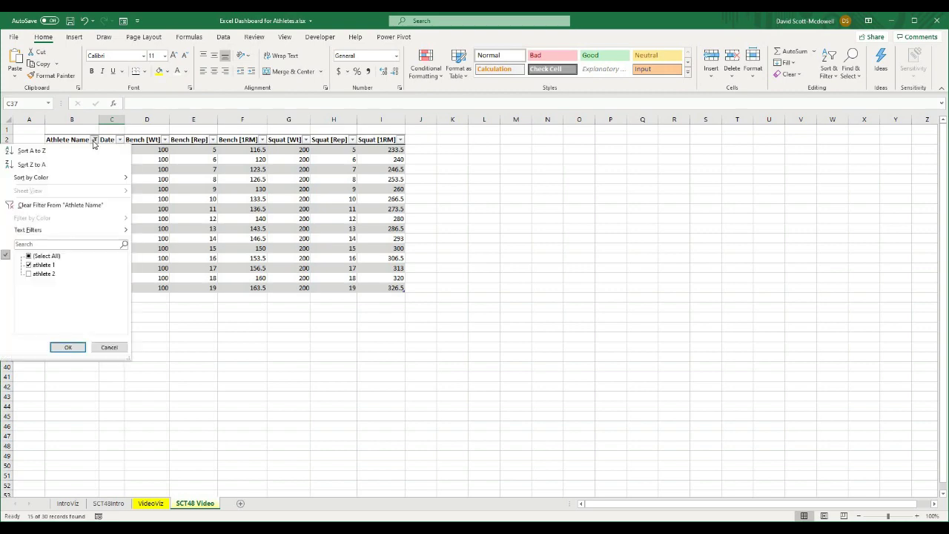
{"action": "left_click", "coordinate": [30, 256]}
{"action": "left_click", "coordinate": [68, 347]}
{"action": "left_click", "coordinate": [207, 354]}
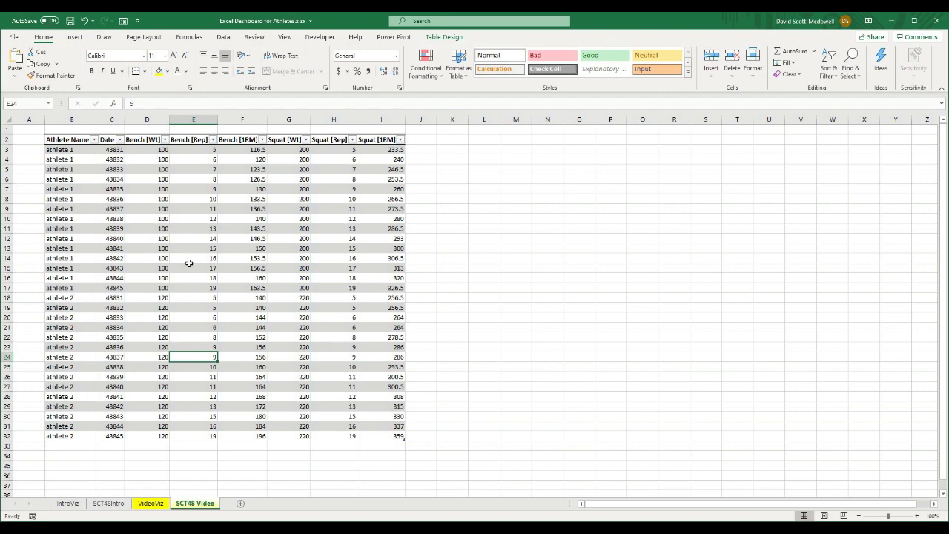
- Widen the Date column of the table to make room for full dates
{"action": "left_click", "coordinate": [190, 264]}
{"action": "left_click_drag", "start_coordinate": [125, 119], "coordinate": [155, 117]}
{"action": "left_click", "coordinate": [178, 149]}
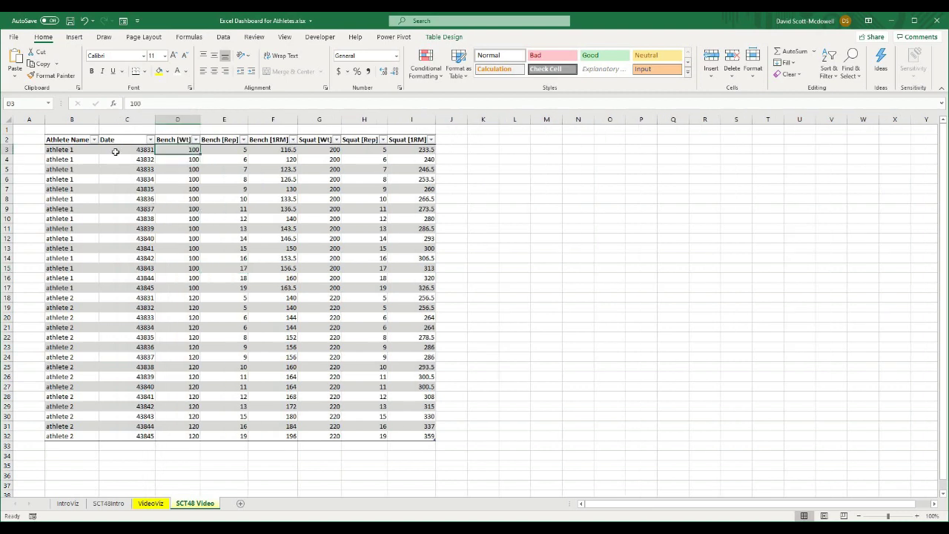
- Apply the custom number format yyyy-mm-dd to all values in the table's Date column
{"action": "left_click", "coordinate": [141, 150]}
{"action": "left_click", "coordinate": [139, 169]}
{"action": "left_click", "coordinate": [120, 134]}
{"action": "left_click", "coordinate": [160, 190]}
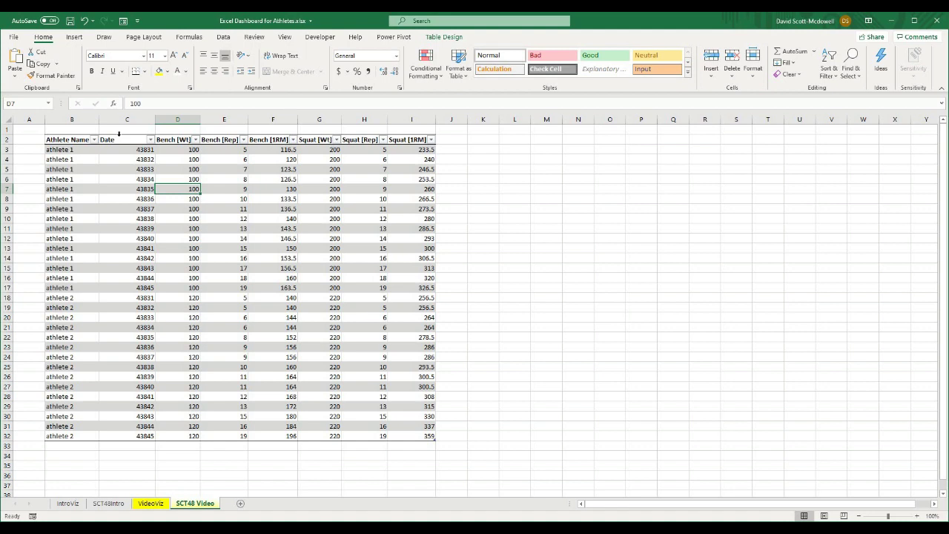
{"action": "left_click", "coordinate": [118, 134]}
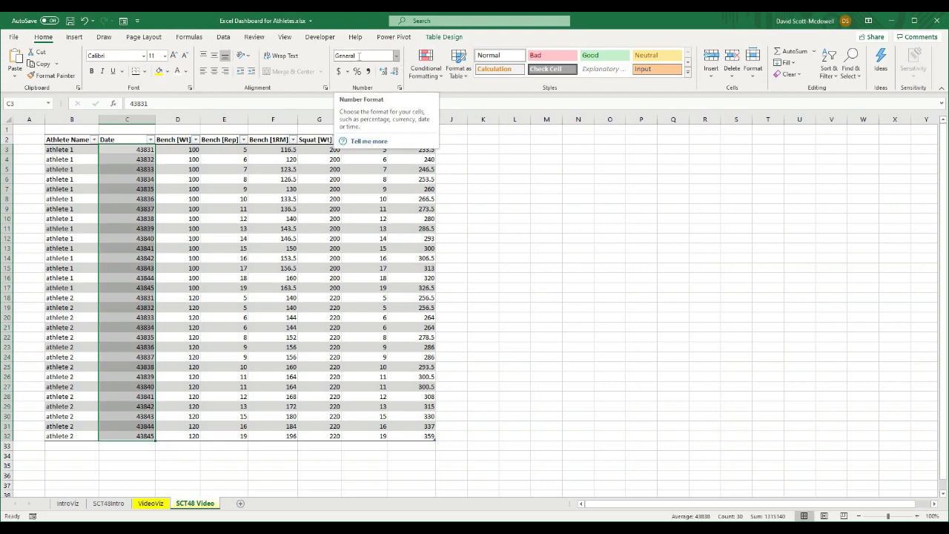
{"action": "left_click", "coordinate": [397, 58]}
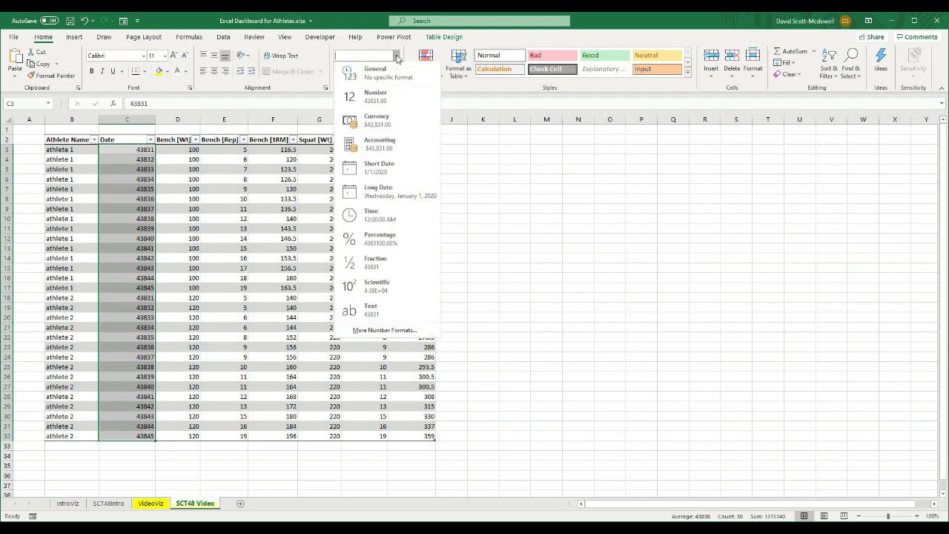
{"action": "left_click", "coordinate": [360, 334]}
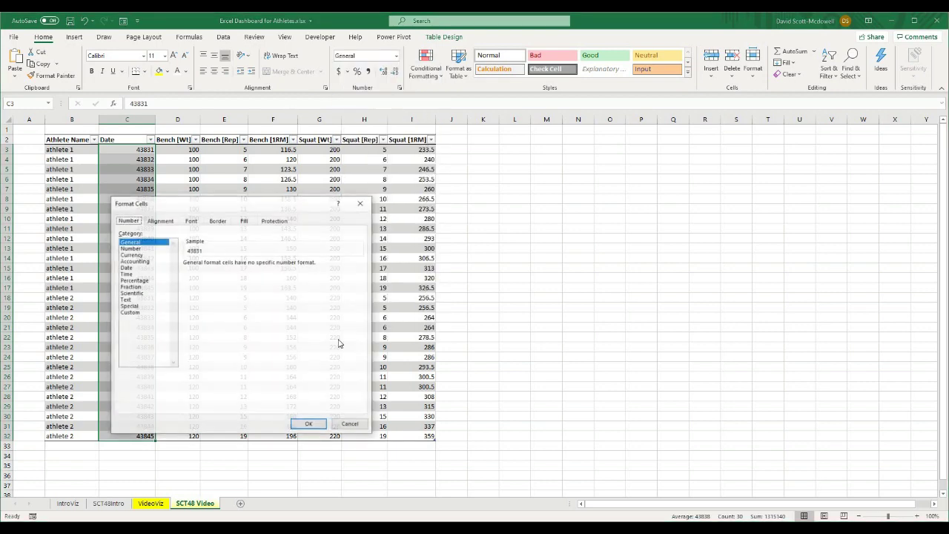
{"action": "left_click", "coordinate": [135, 315]}
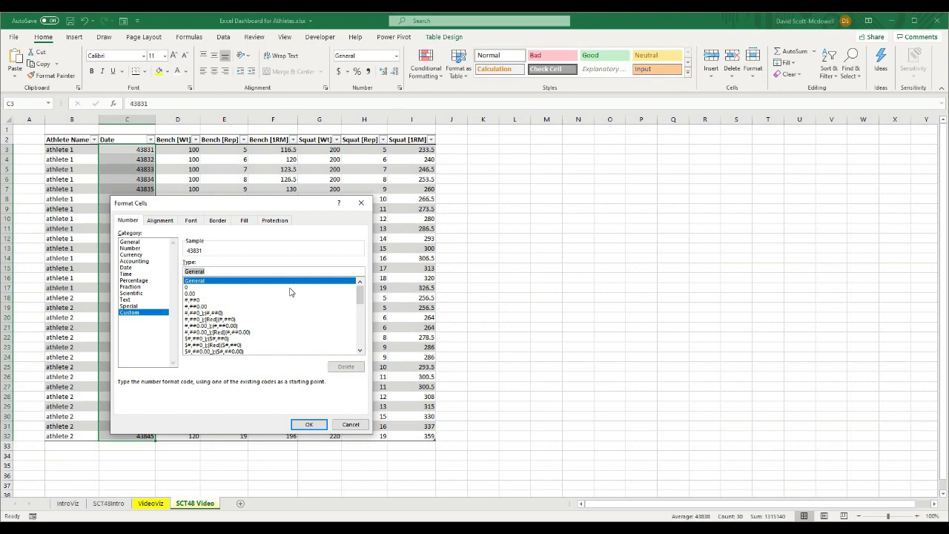
{"action": "type", "text": "yyyy-"}
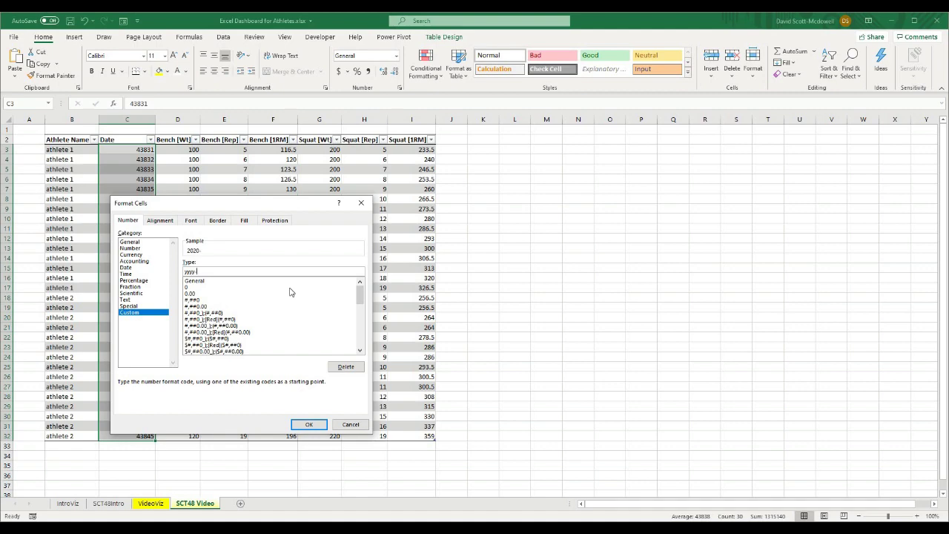
{"action": "type", "text": "mm-dd"}
{"action": "key", "text": "Return"}
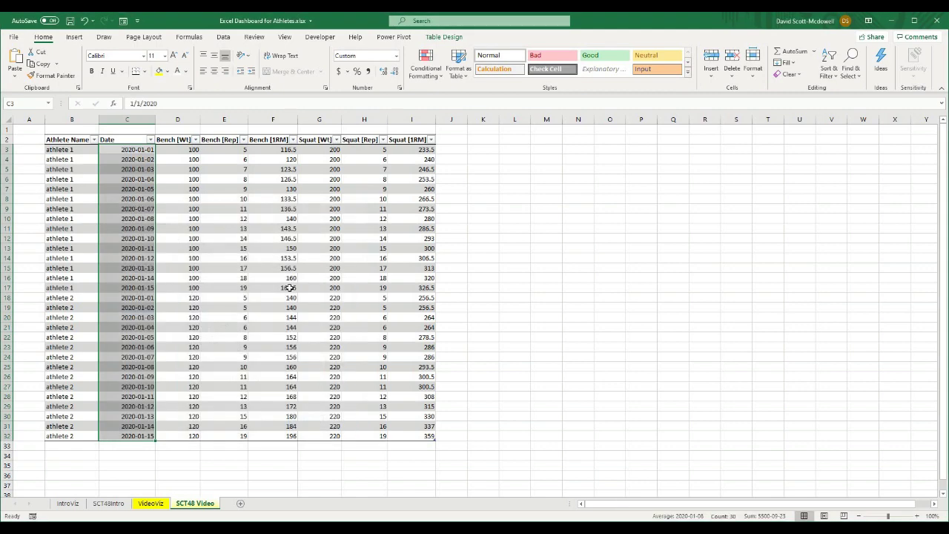
{"action": "left_click", "coordinate": [289, 288]}
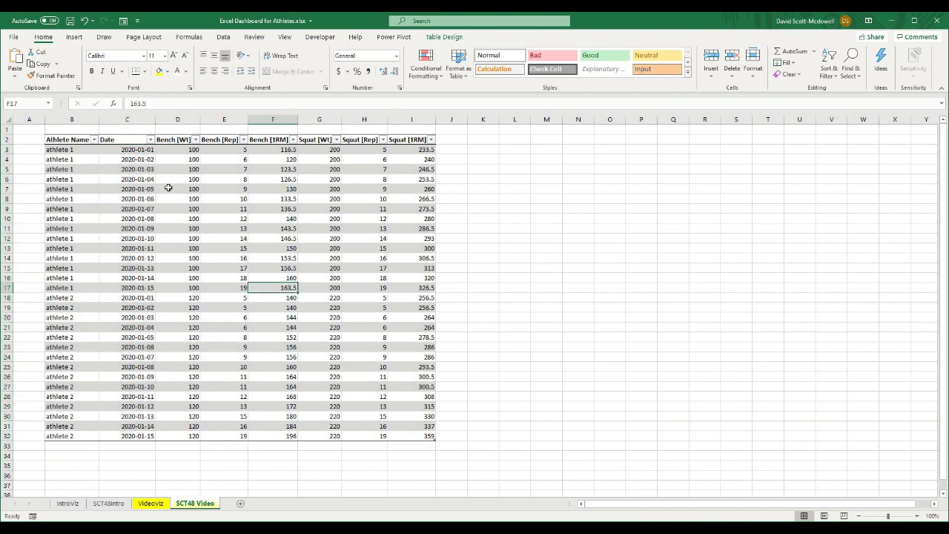
- Center-align all the data cells of the athlete table
{"action": "left_click", "coordinate": [77, 164]}
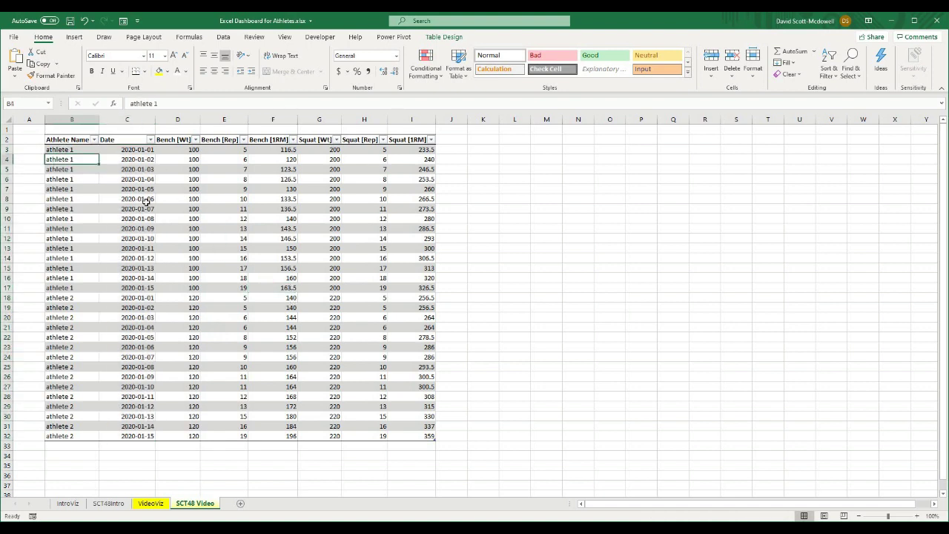
{"action": "left_click", "coordinate": [43, 132]}
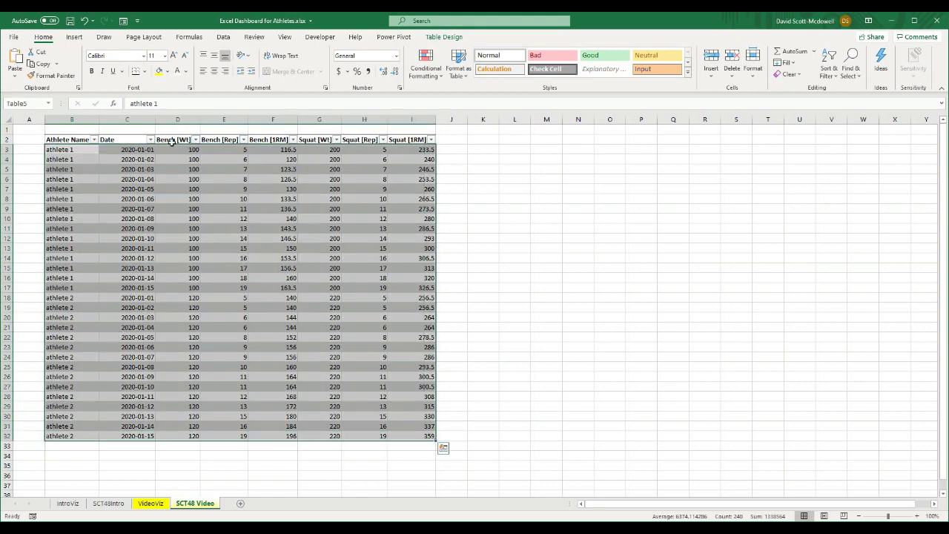
{"action": "left_click", "coordinate": [214, 72]}
{"action": "left_click", "coordinate": [498, 242]}
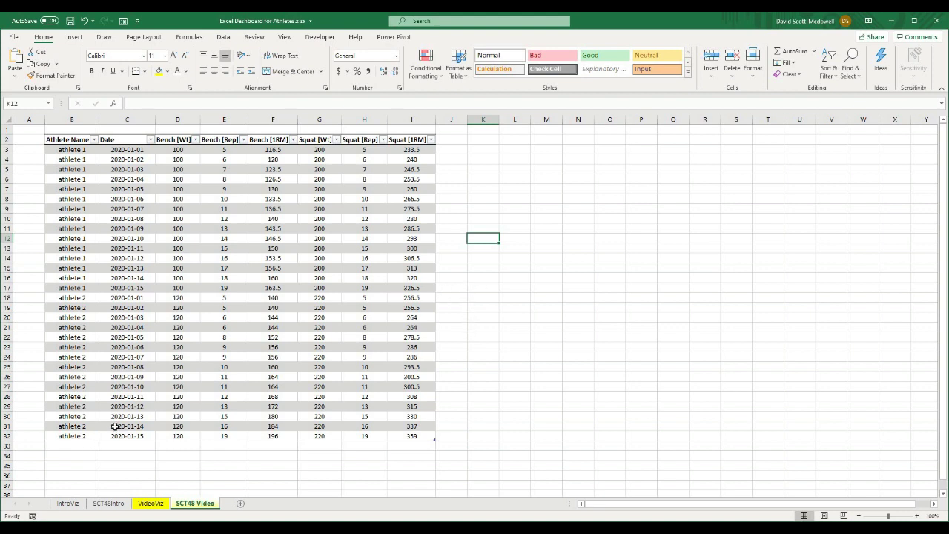
{"action": "left_click", "coordinate": [74, 447]}
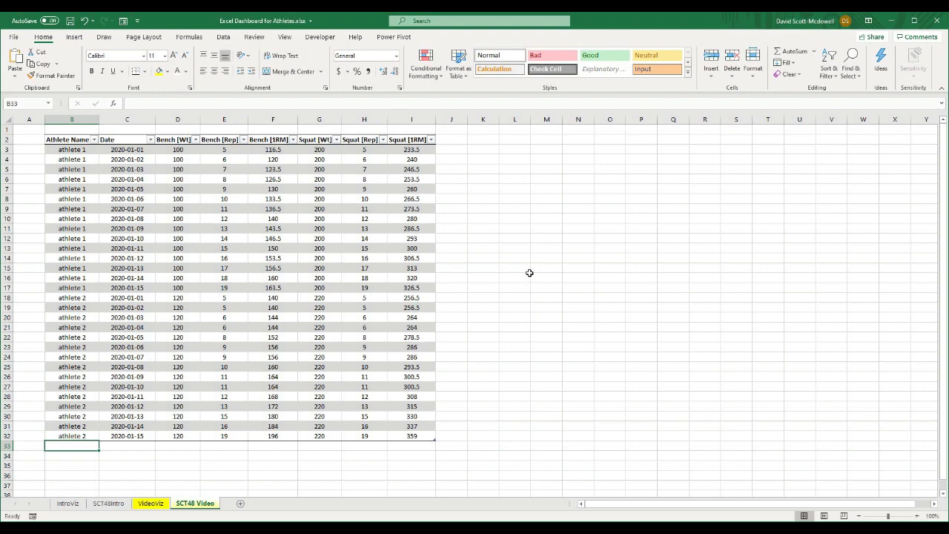
{"action": "left_click", "coordinate": [482, 258]}
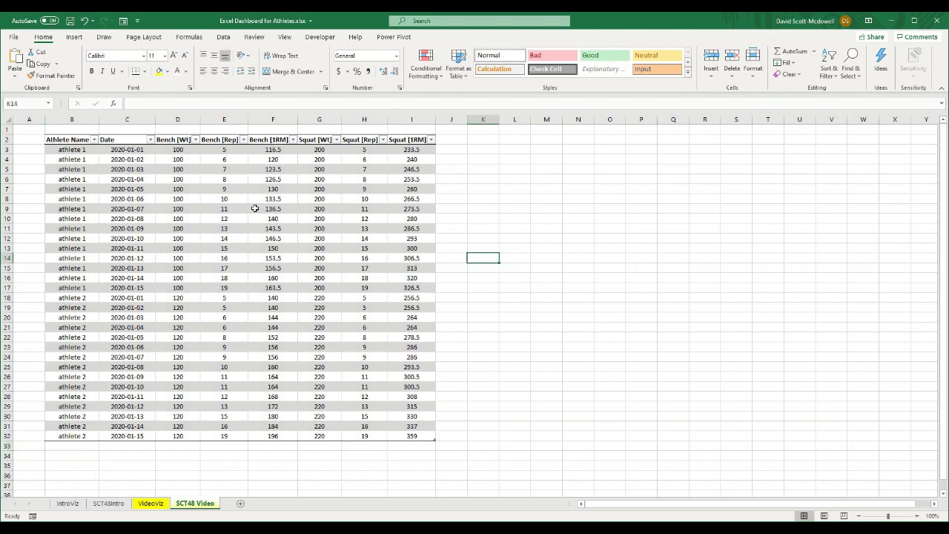
{"action": "left_click", "coordinate": [48, 140]}
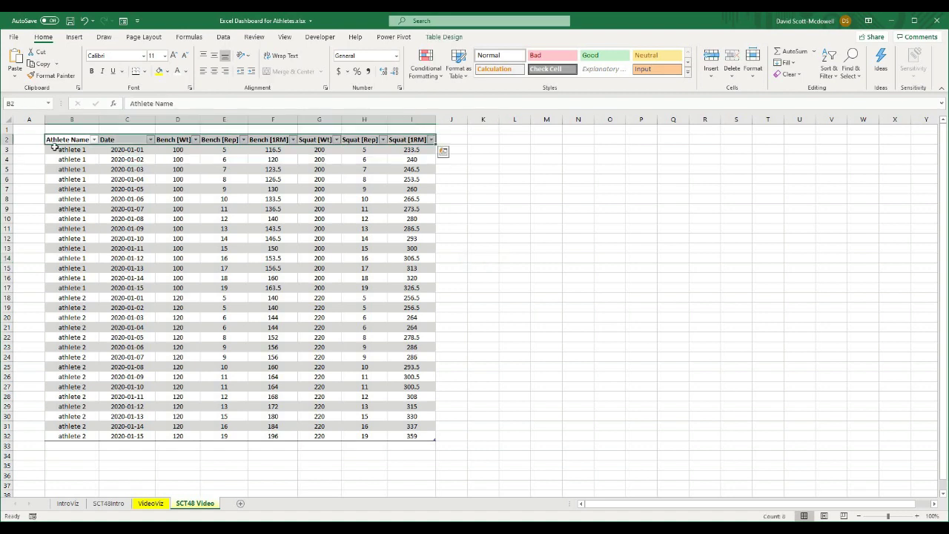
- Rename the athlete data table as TBLData
{"action": "left_click", "coordinate": [56, 149]}
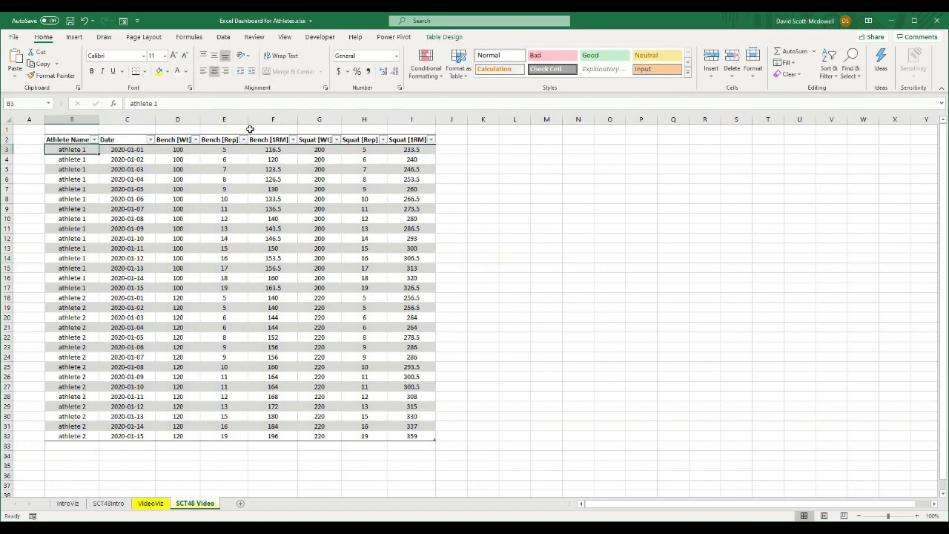
{"action": "left_click", "coordinate": [445, 38]}
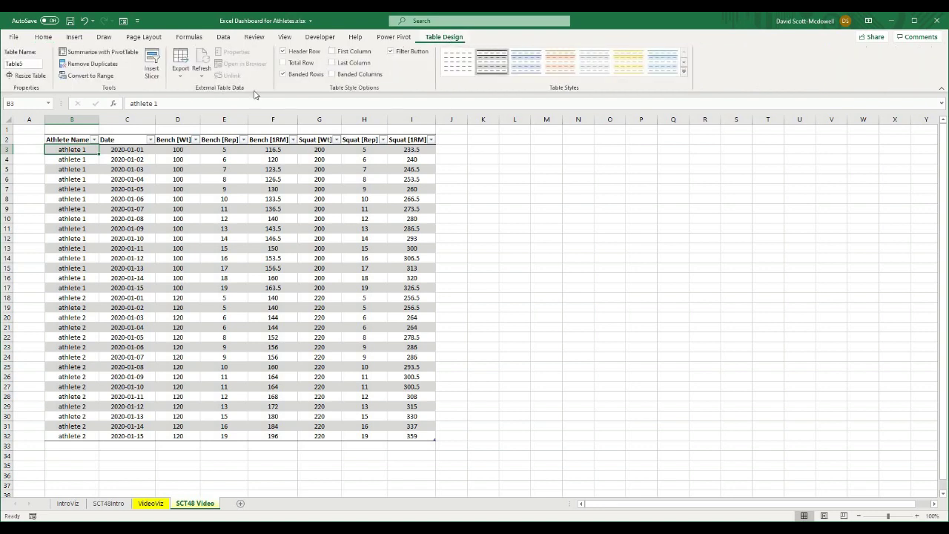
{"action": "left_click", "coordinate": [35, 63]}
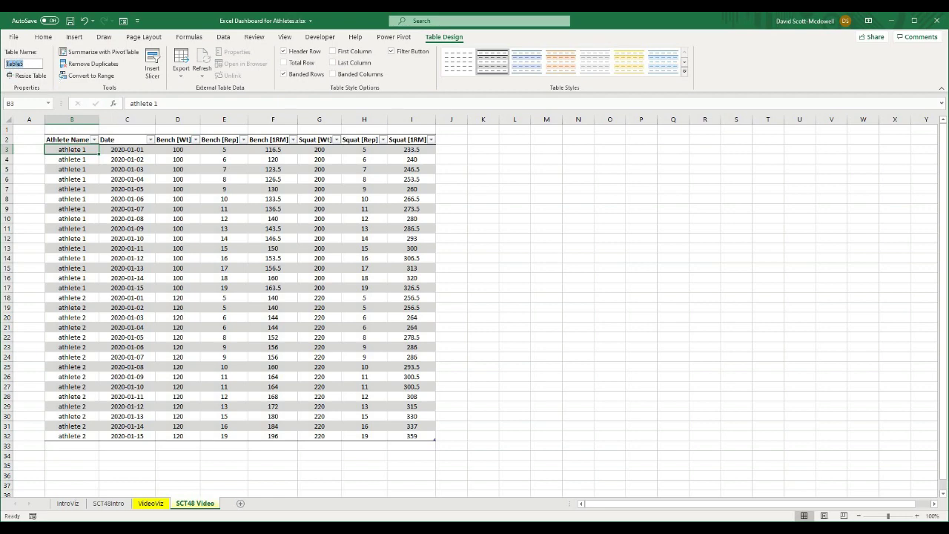
{"action": "type", "text": "ta"}
{"action": "left_click", "coordinate": [220, 227]}
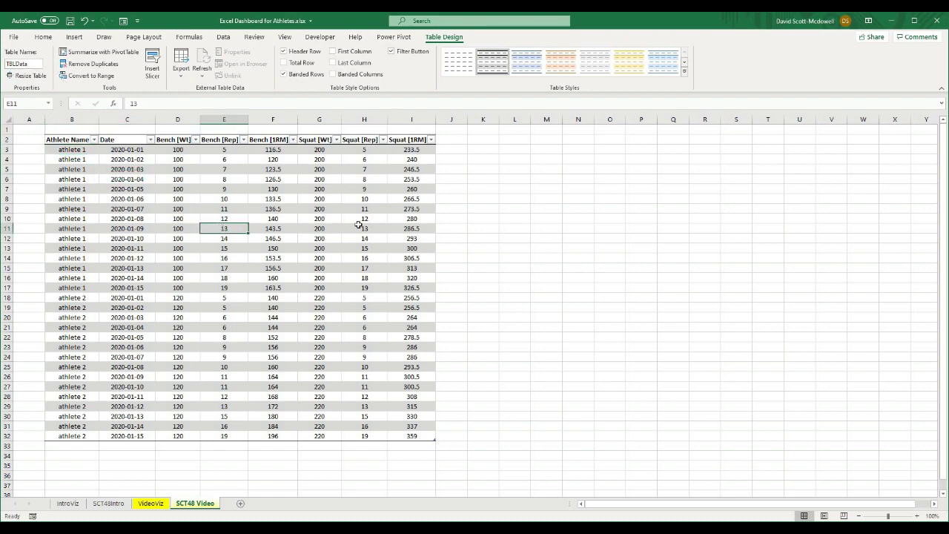
{"action": "left_click", "coordinate": [504, 230]}
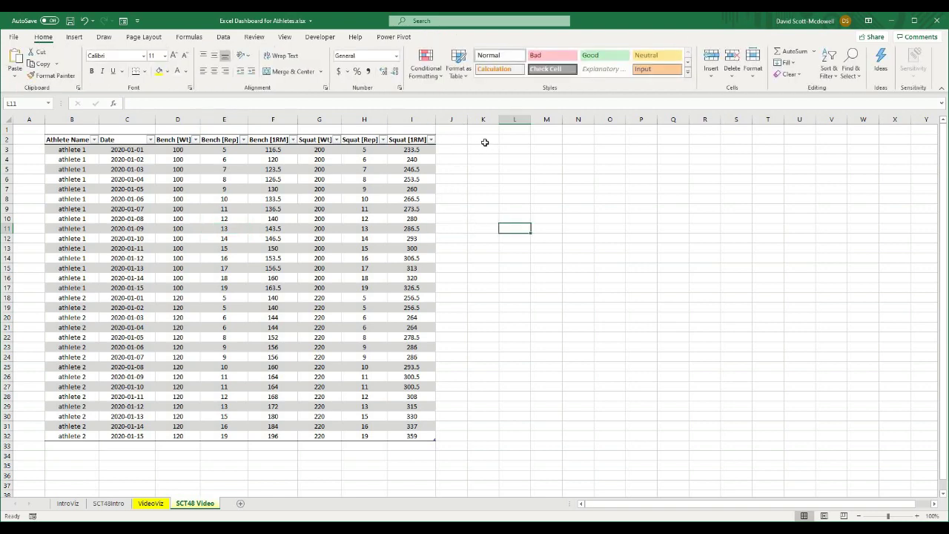
- Copy the Athlete Name header and the first two athlete entries to K2:K4, and widen column K beyond the header text
{"action": "left_click", "coordinate": [59, 139]}
{"action": "left_click_drag", "start_coordinate": [59, 139], "coordinate": [60, 159]}
{"action": "key", "text": "ctrl+c"}
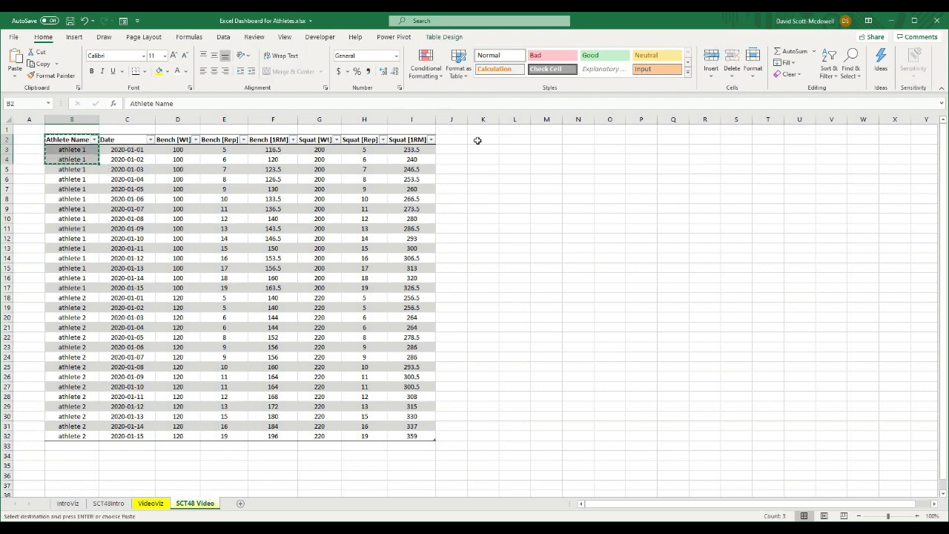
{"action": "left_click", "coordinate": [482, 140]}
{"action": "key", "text": "ctrl+v"}
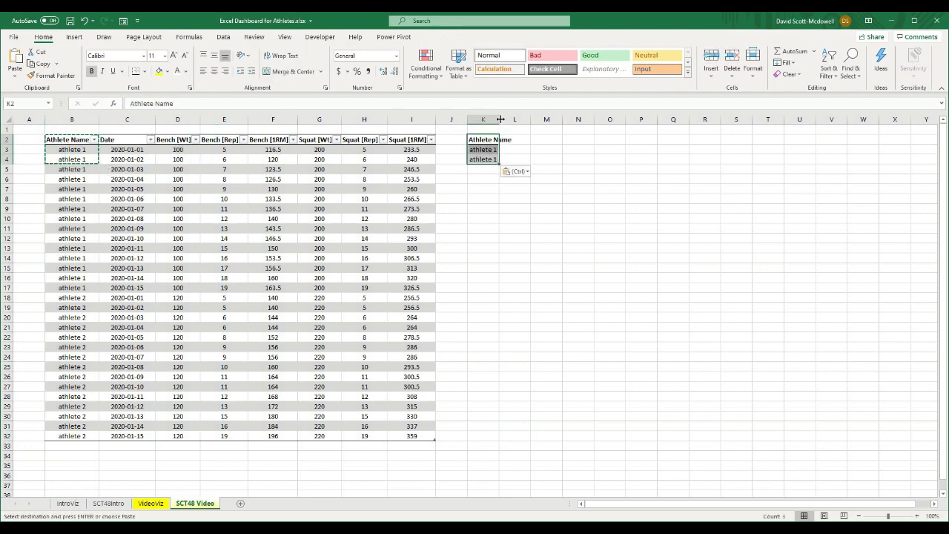
{"action": "double_click", "coordinate": [500, 118]}
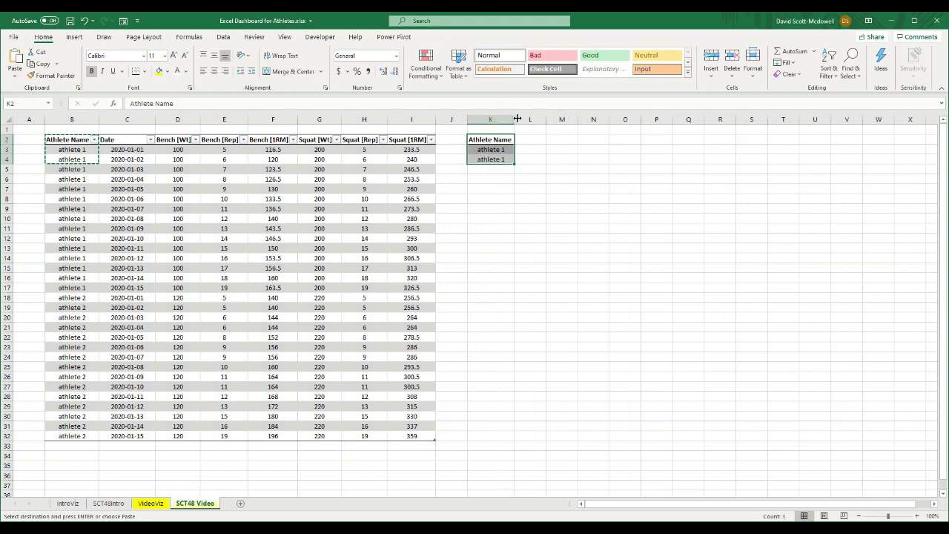
{"action": "left_click_drag", "start_coordinate": [515, 120], "coordinate": [546, 164]}
{"action": "left_click", "coordinate": [553, 163]}
- Format the range K2:K4 as a table with headers
{"action": "left_click_drag", "start_coordinate": [491, 139], "coordinate": [469, 100]}
{"action": "left_click", "coordinate": [458, 66]}
{"action": "left_click", "coordinate": [460, 114]}
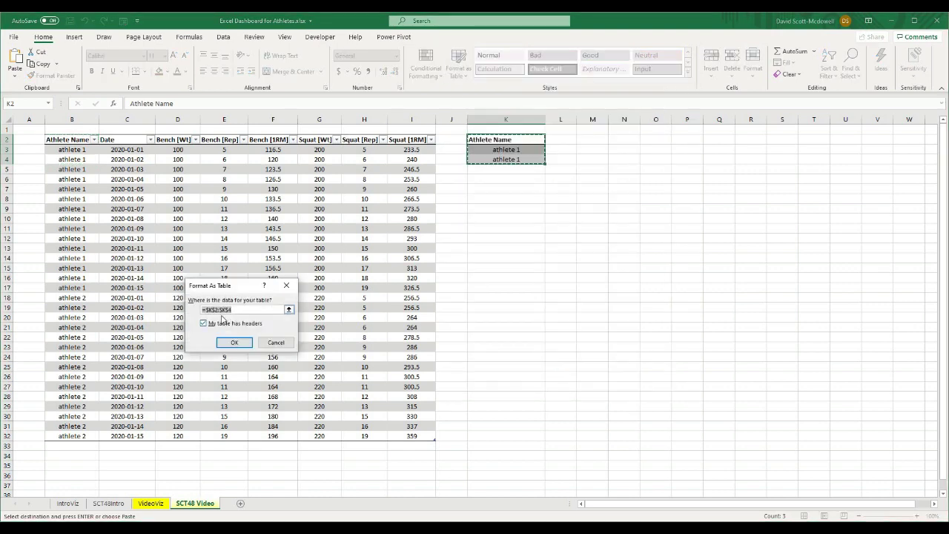
{"action": "left_click", "coordinate": [234, 343]}
{"action": "left_click", "coordinate": [453, 309]}
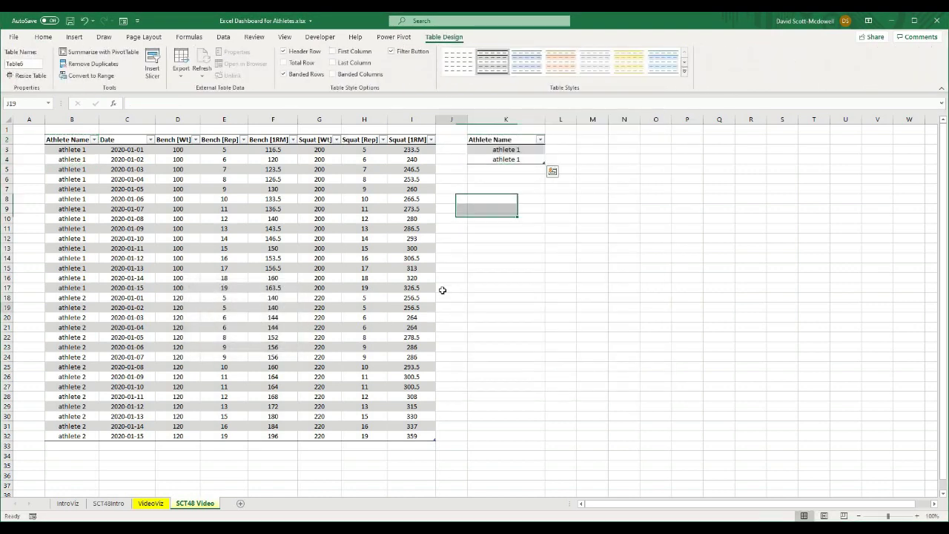
- Change the second entry of the small Athlete Name table, in K4, to "athlete 2"
{"action": "left_click", "coordinate": [498, 160]}
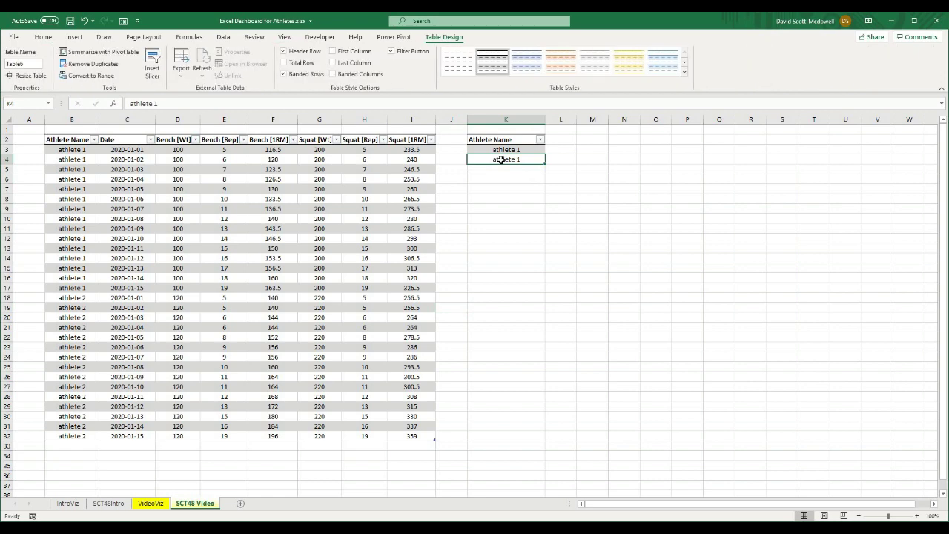
{"action": "type", "text": "athlete "}
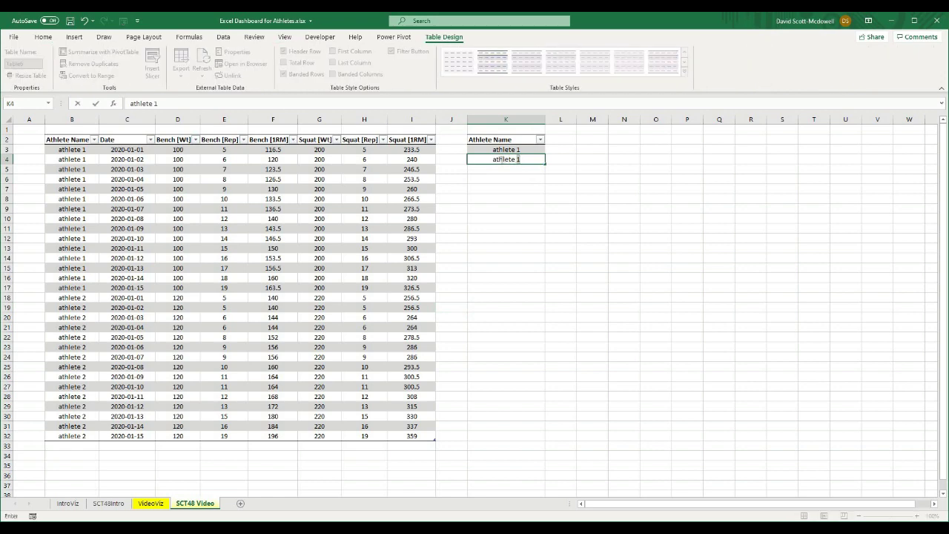
{"action": "type", "text": "2"}
{"action": "key", "text": "Return"}
{"action": "left_click", "coordinate": [622, 250]}
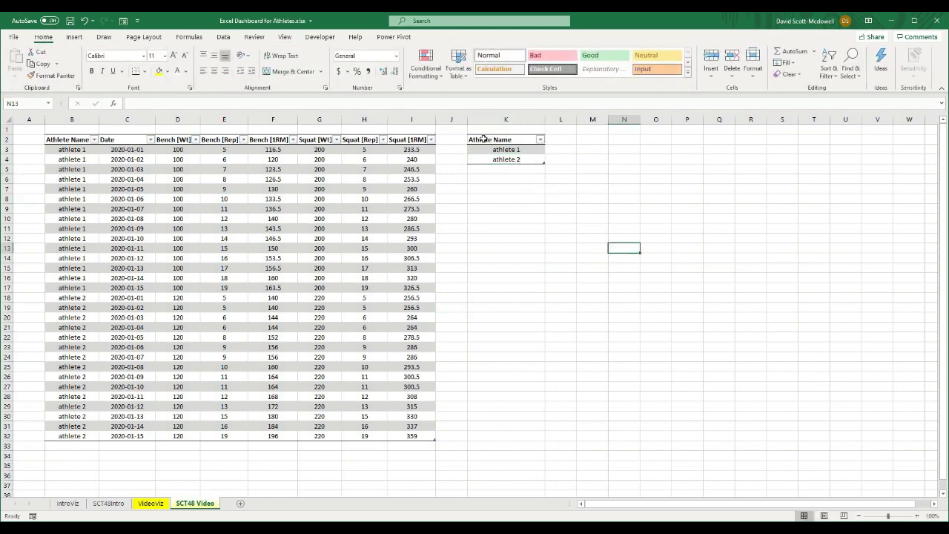
- Try to rename the small Athlete Name table in column K as TBLRoster
{"action": "left_click", "coordinate": [484, 138]}
{"action": "left_click", "coordinate": [443, 36]}
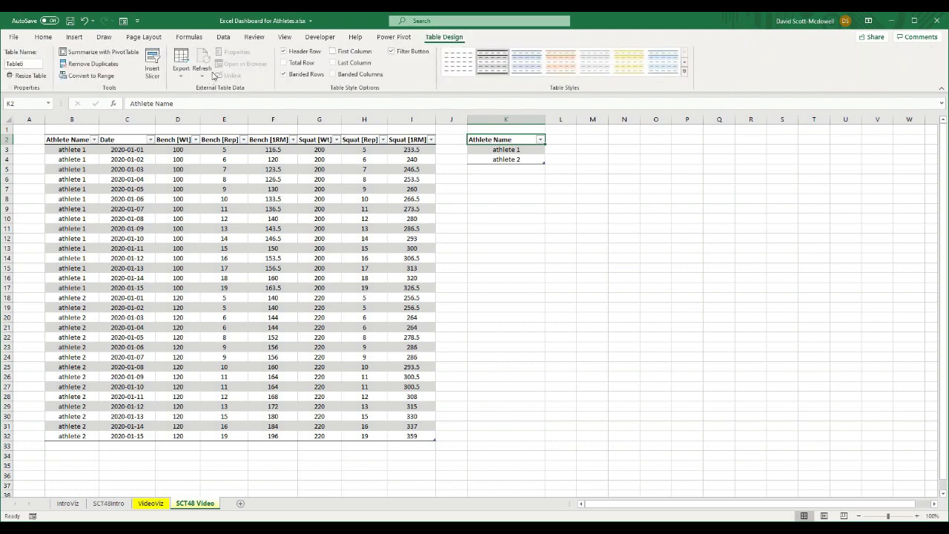
{"action": "left_click", "coordinate": [36, 63]}
{"action": "type", "text": "Tb"}
{"action": "key", "text": "BackSpace"}
{"action": "key", "text": "BackSpace"}
{"action": "key", "text": "BackSpace"}
{"action": "key", "text": "BackSpace"}
{"action": "type", "text": "oster"}
{"action": "key", "text": "Return"}
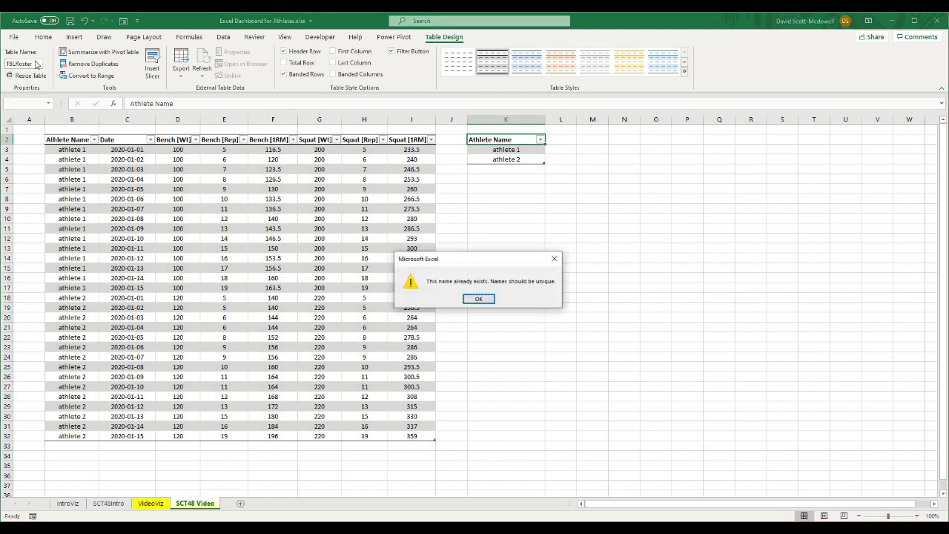
{"action": "left_click", "coordinate": [479, 297]}
{"action": "left_click", "coordinate": [458, 259]}
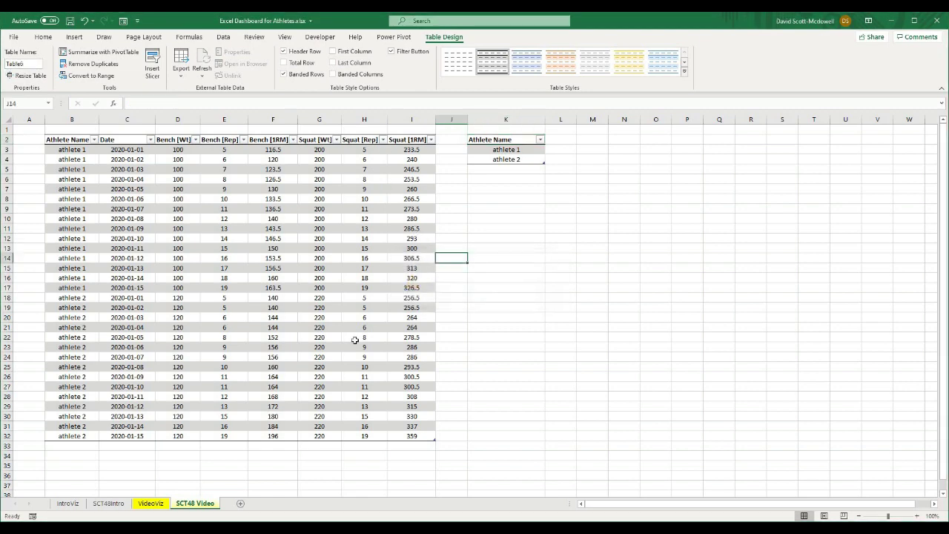
- Rename the TBLRoster table on the SCT48Intro sheet to free up that name
{"action": "left_click", "coordinate": [117, 503]}
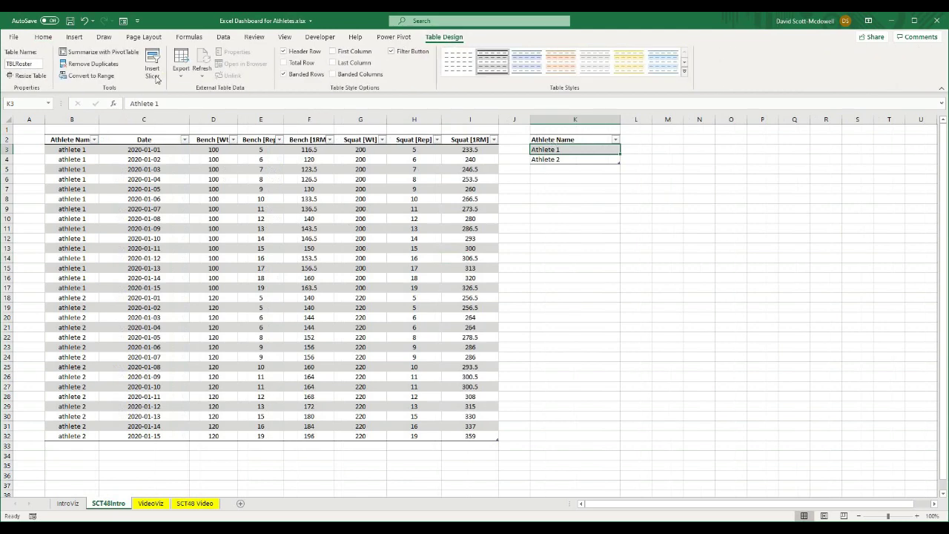
{"action": "left_click", "coordinate": [39, 63]}
{"action": "left_click", "coordinate": [39, 64]}
{"action": "type", "text": "Mas"}
- Rename the small Athlete Name table on the SCT48 Video sheet as TBLRoster
{"action": "left_click", "coordinate": [195, 504]}
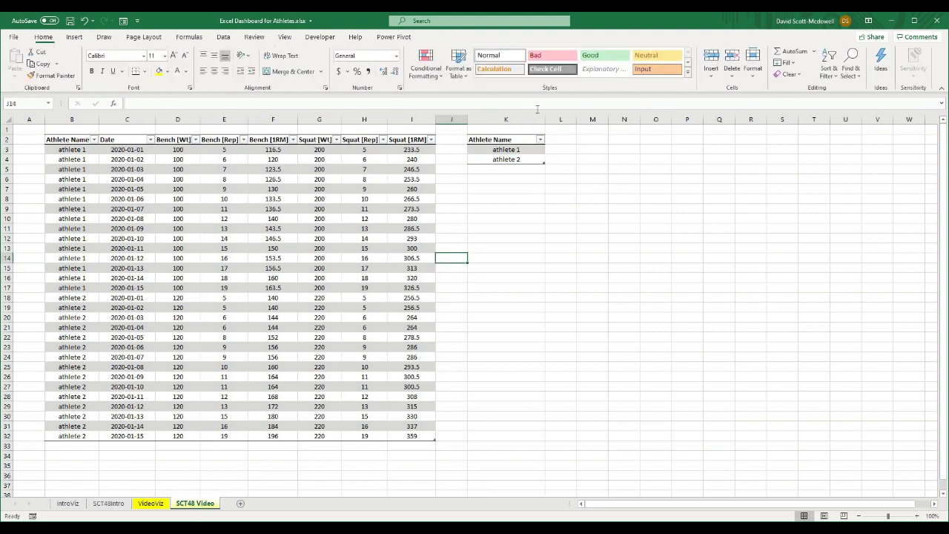
{"action": "left_click", "coordinate": [503, 159]}
{"action": "left_click", "coordinate": [34, 62]}
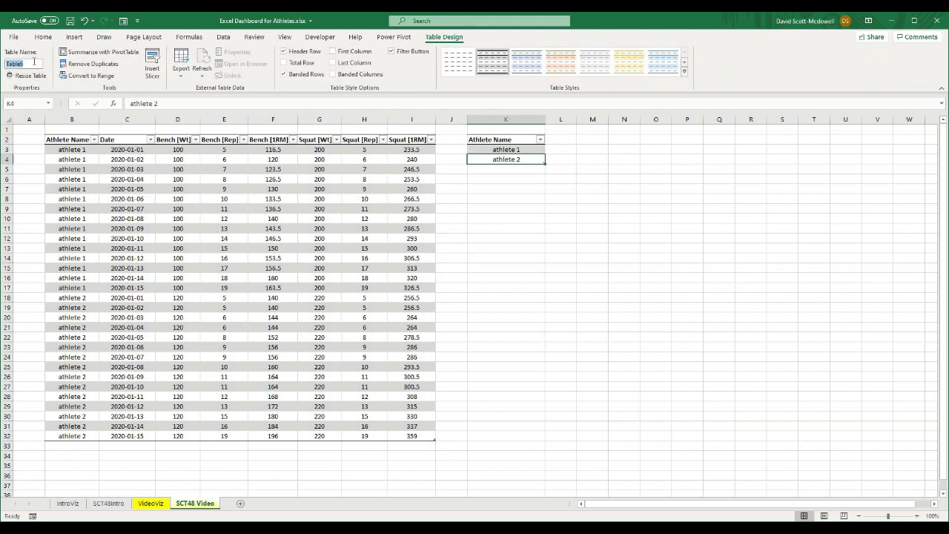
{"action": "type", "text": "TBLRoster"}
{"action": "key", "text": "Return"}
{"action": "left_click", "coordinate": [602, 214]}
- Compare the Athlete Name entries in the TBLData table with the names listed in the TBLRoster table
{"action": "left_click", "coordinate": [493, 141]}
{"action": "left_click", "coordinate": [487, 151]}
{"action": "key", "text": "Up"}
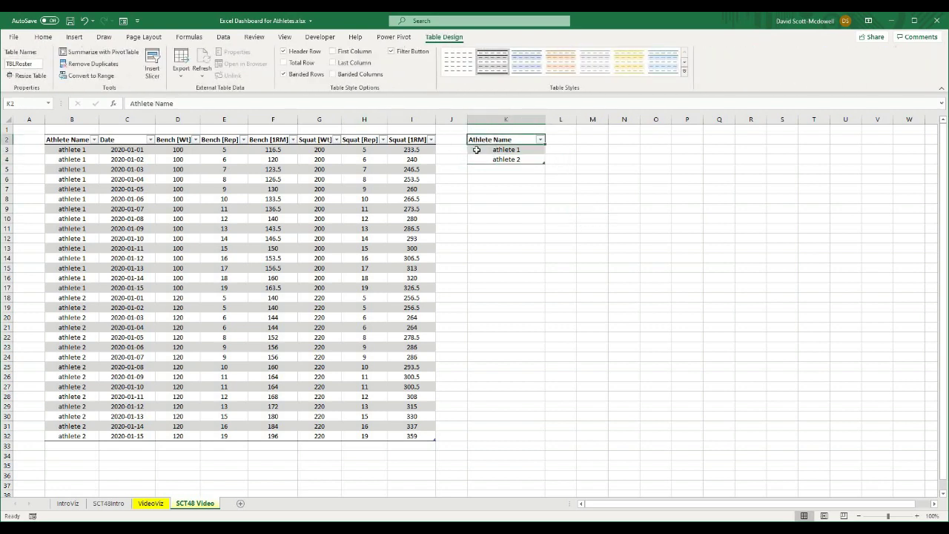
{"action": "left_click", "coordinate": [133, 163]}
{"action": "left_click", "coordinate": [72, 149]}
{"action": "left_click", "coordinate": [519, 199]}
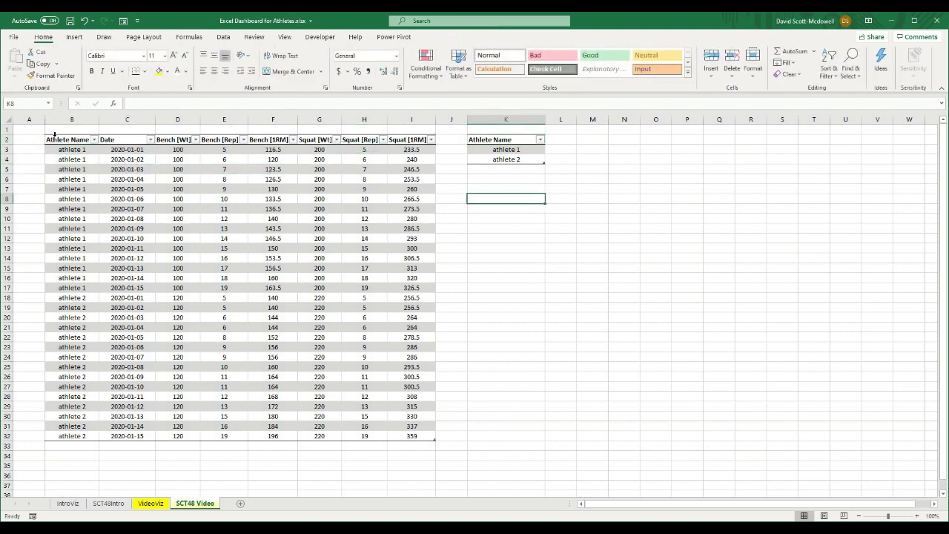
{"action": "left_click_drag", "start_coordinate": [60, 149], "coordinate": [64, 436]}
{"action": "left_click", "coordinate": [65, 357]}
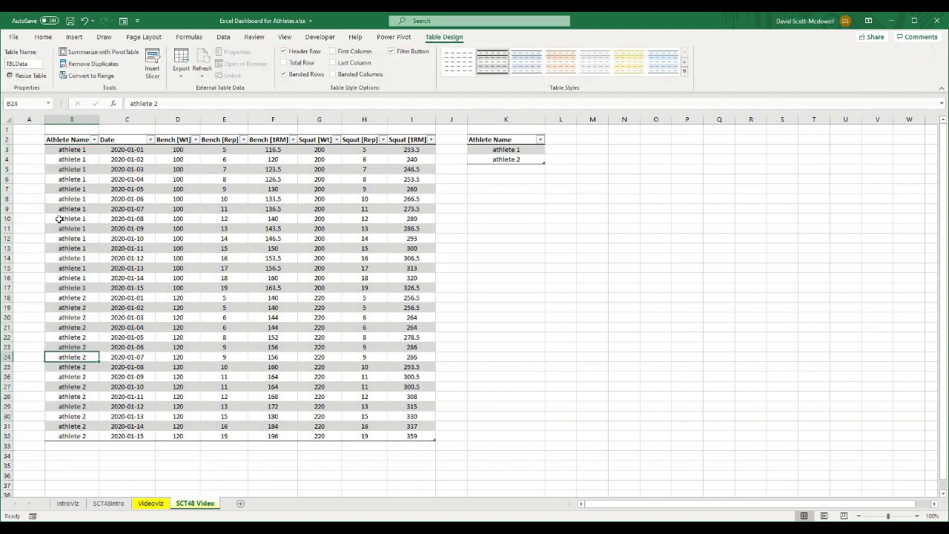
{"action": "left_click", "coordinate": [66, 180]}
{"action": "left_click", "coordinate": [512, 151]}
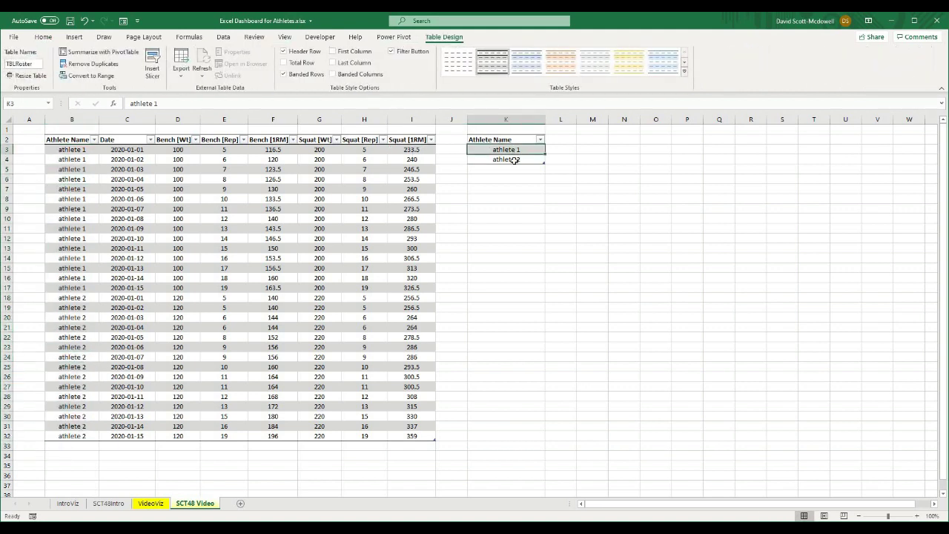
{"action": "left_click", "coordinate": [514, 159]}
{"action": "left_click", "coordinate": [509, 183]}
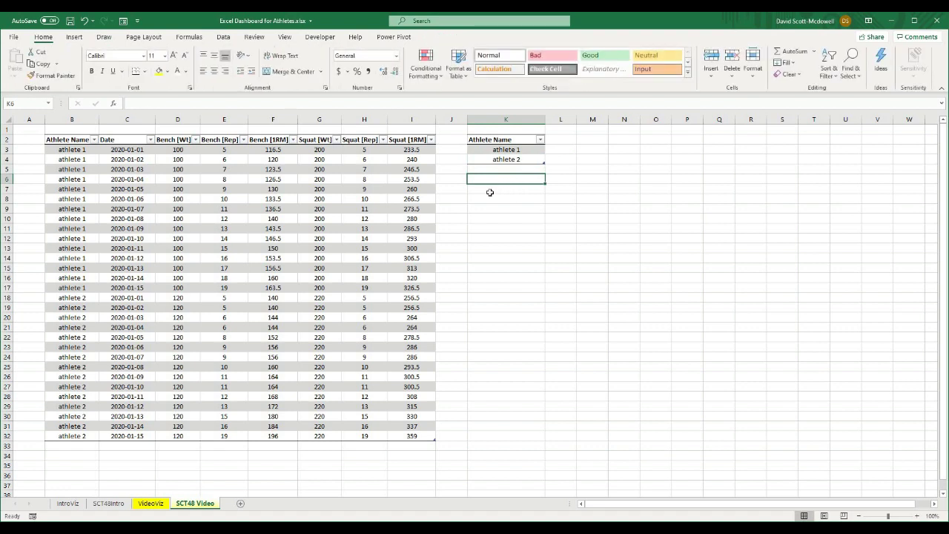
- Start a formula in K6 that nests MATCH inside ISERROR, with cell B3 as the lookup value
{"action": "left_click", "coordinate": [485, 197]}
{"action": "left_click", "coordinate": [478, 186]}
{"action": "left_click", "coordinate": [485, 177]}
{"action": "type", "text": "=iserror"}
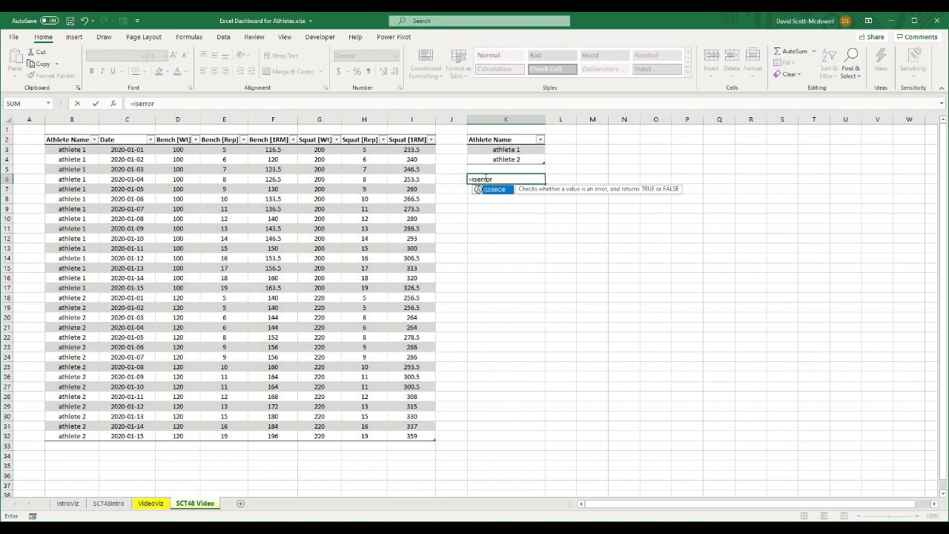
{"action": "type", "text": "("}
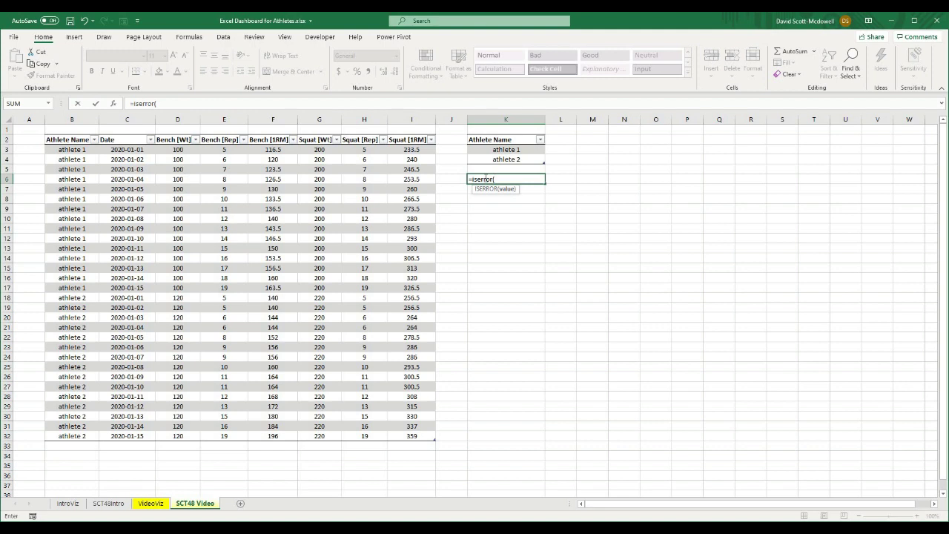
{"action": "type", "text": "match"}
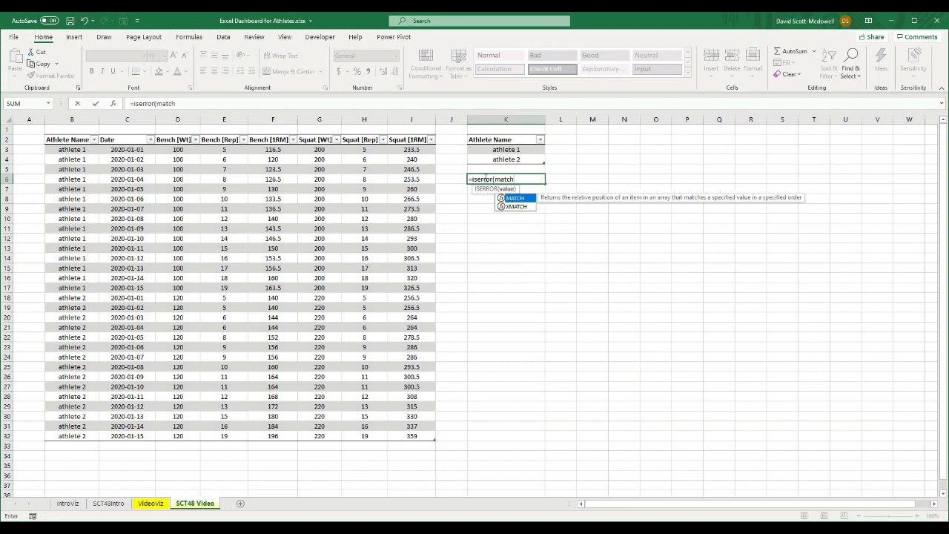
{"action": "type", "text": "("}
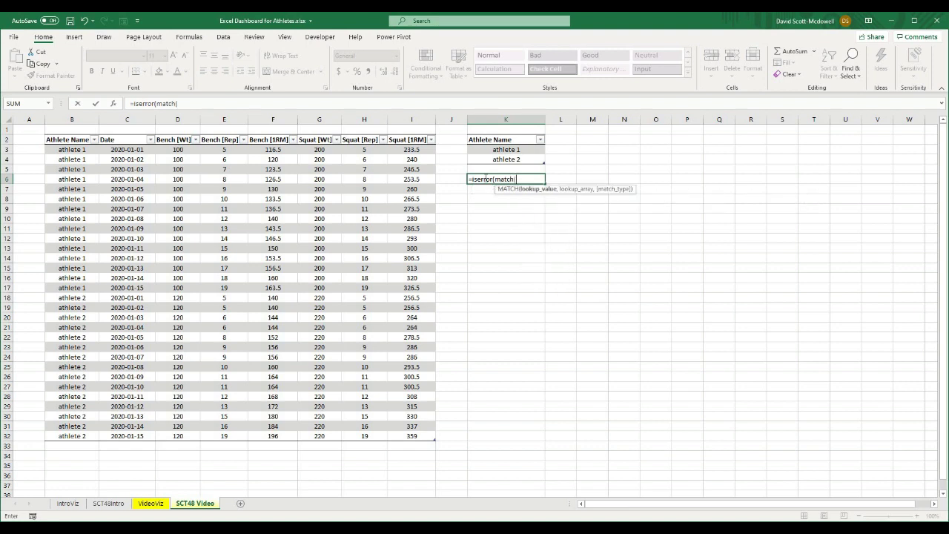
{"action": "left_click", "coordinate": [64, 149]}
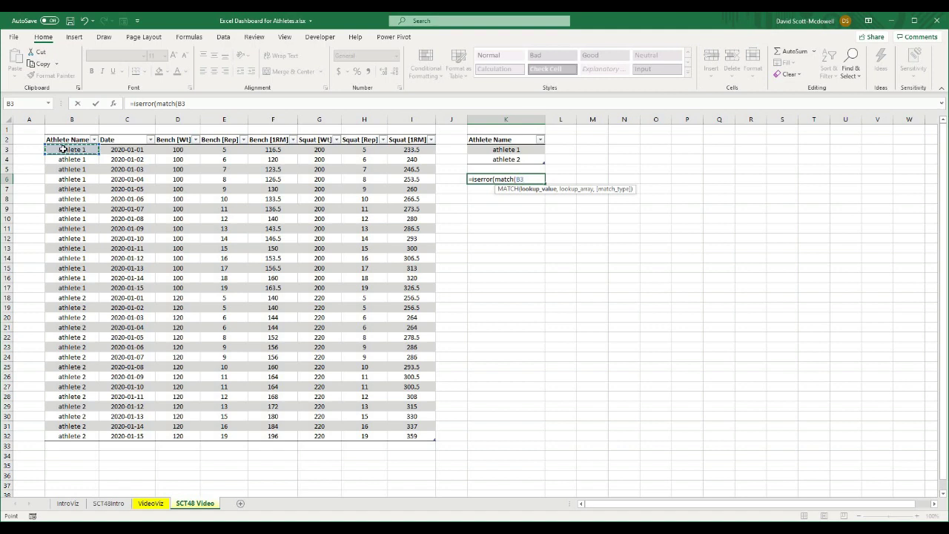
{"action": "type", "text": ","}
- Add INDIRECT("TBLRoster[Athlete Name]") as the MATCH lookup array in the K6 formula, with the reference as quoted text
{"action": "type", "text": "indir"}
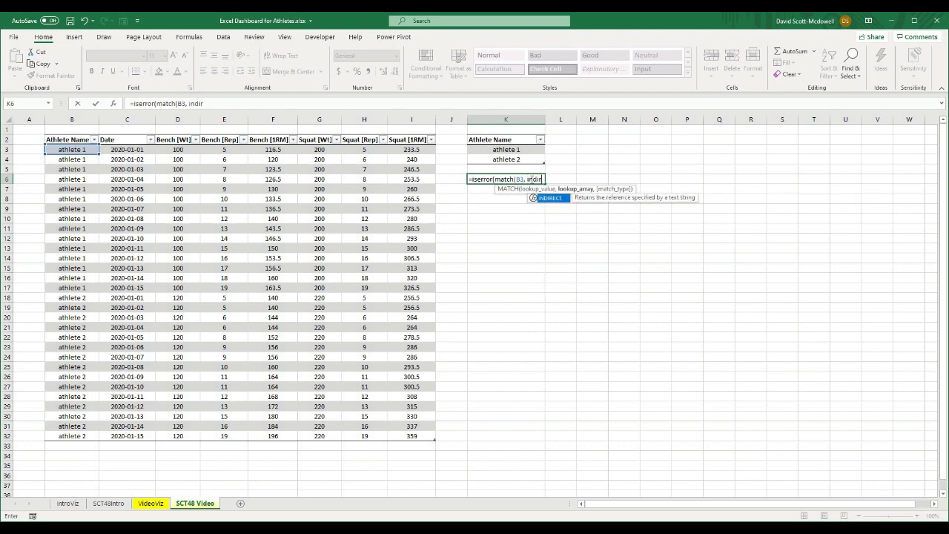
{"action": "type", "text": "ect("}
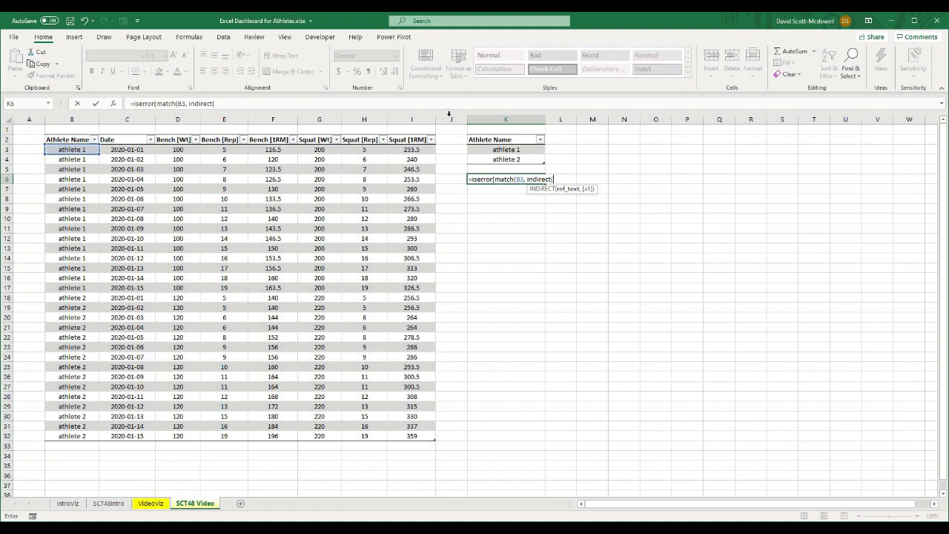
{"action": "left_click", "coordinate": [477, 135]}
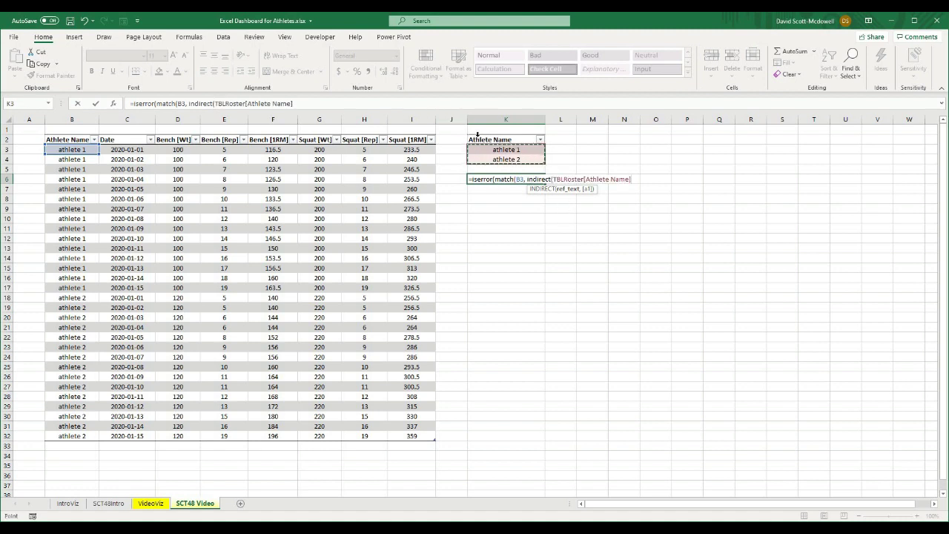
{"action": "left_click", "coordinate": [556, 179]}
{"action": "type", "text": "\""}
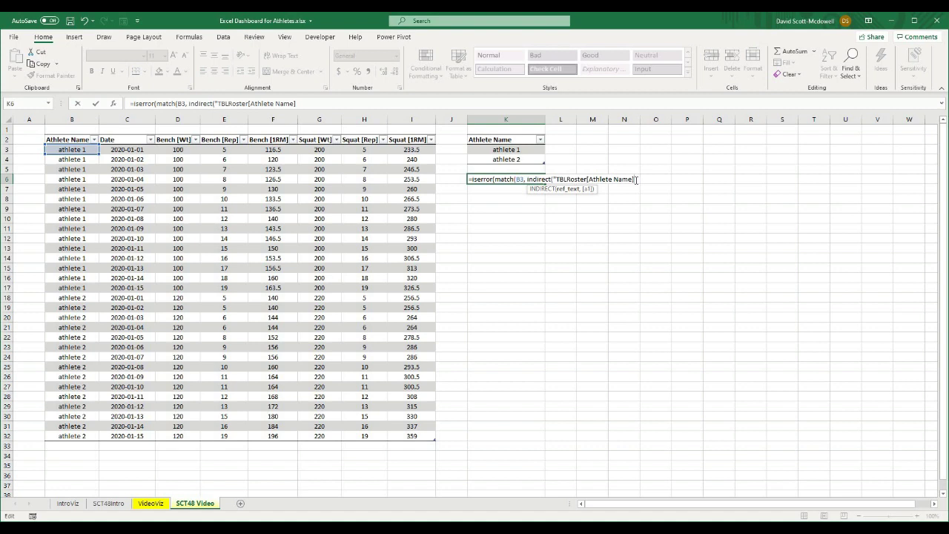
{"action": "type", "text": ")"}
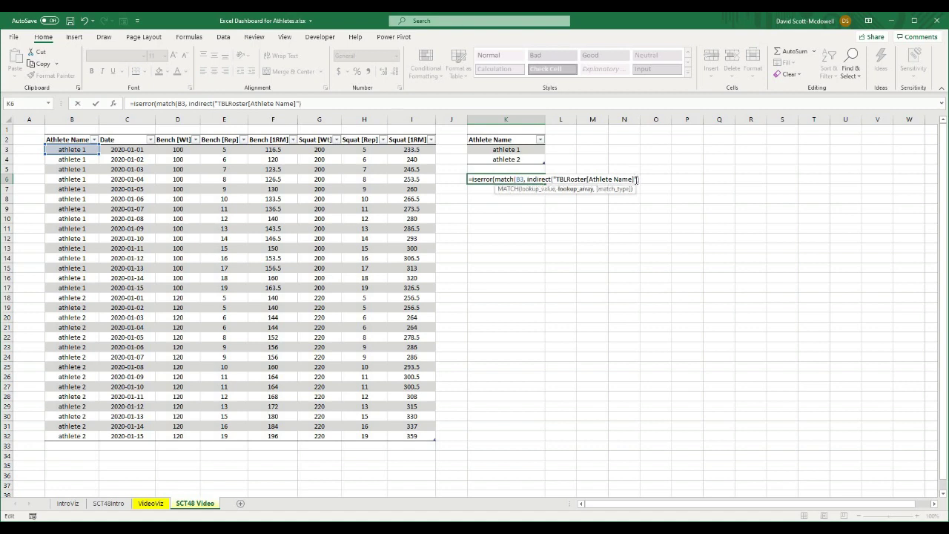
- Finish the K6 formula with match type 0 for an exact match and enter it
{"action": "type", "text": ","}
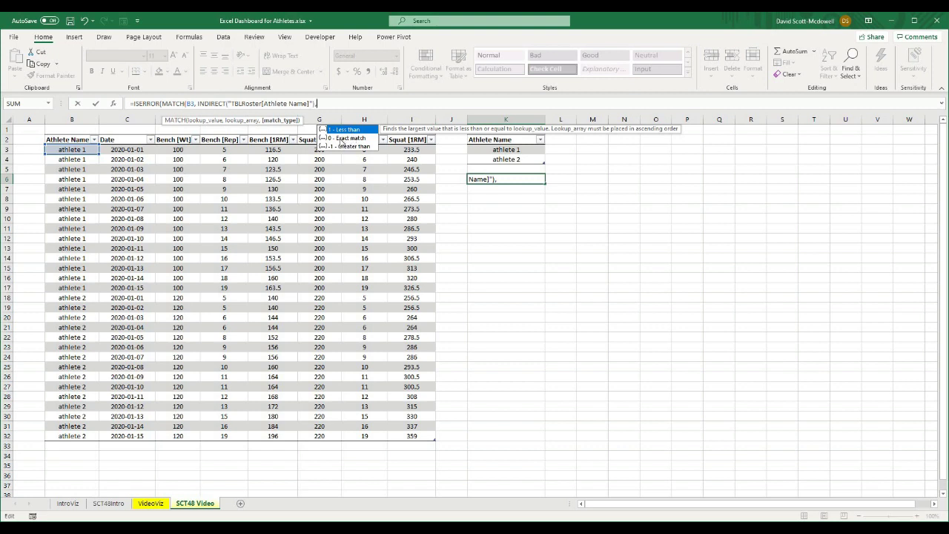
{"action": "double_click", "coordinate": [342, 138]}
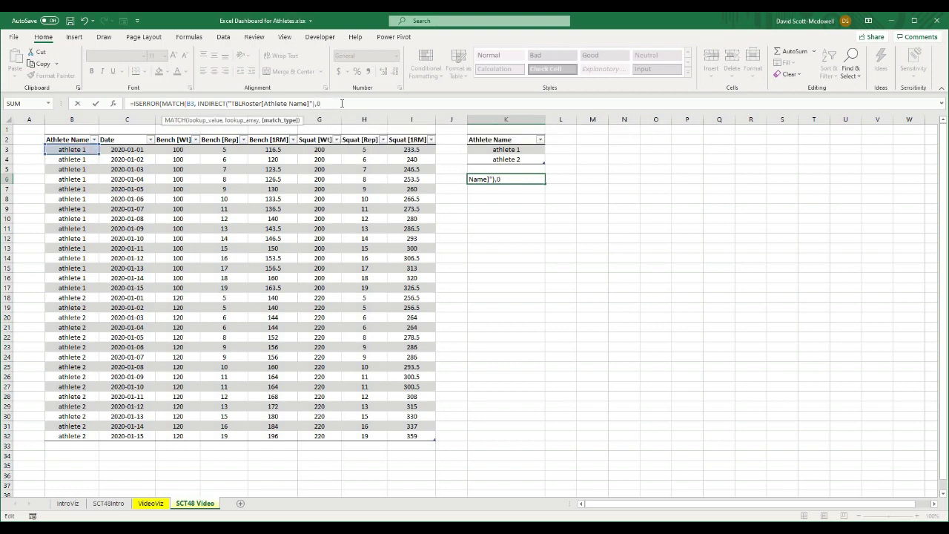
{"action": "type", "text": "))"}
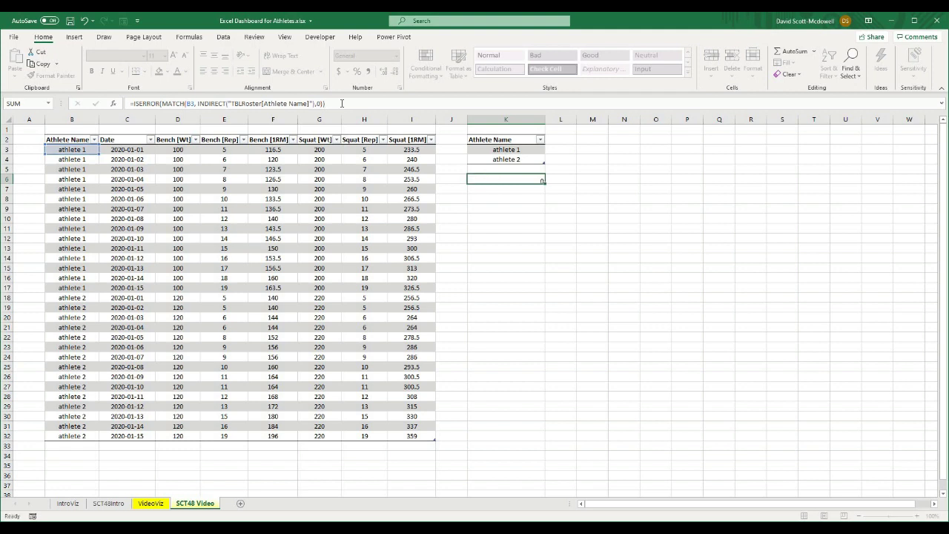
{"action": "key", "text": "Return"}
{"action": "left_click", "coordinate": [523, 178]}
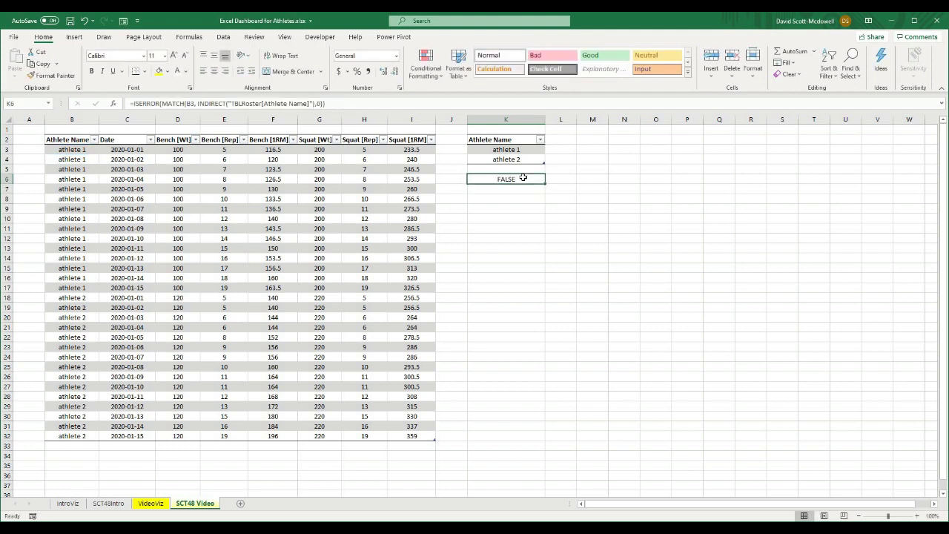
{"action": "left_click", "coordinate": [520, 198]}
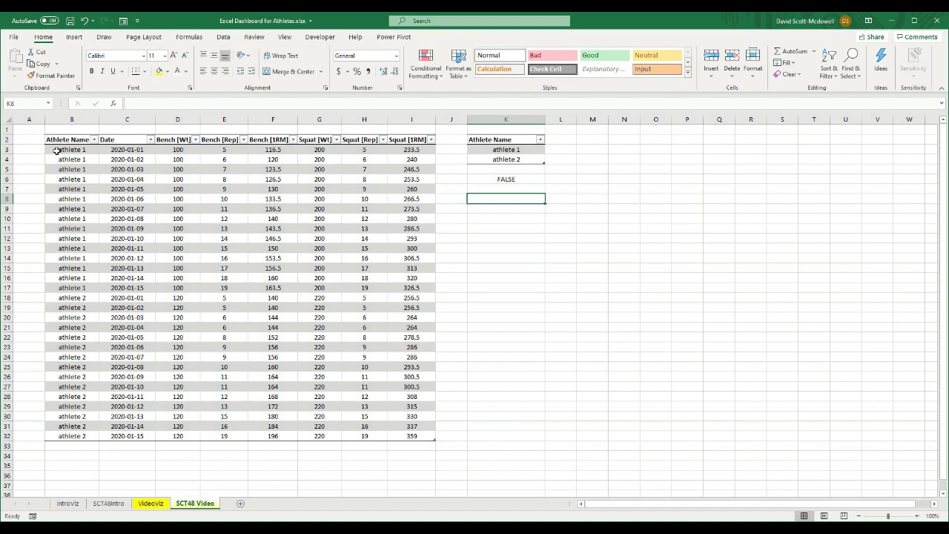
- Test the K6 formula by shortening the first roster entry in K3 to "athlete", and restore it to "athlete 1"
{"action": "left_click", "coordinate": [489, 150]}
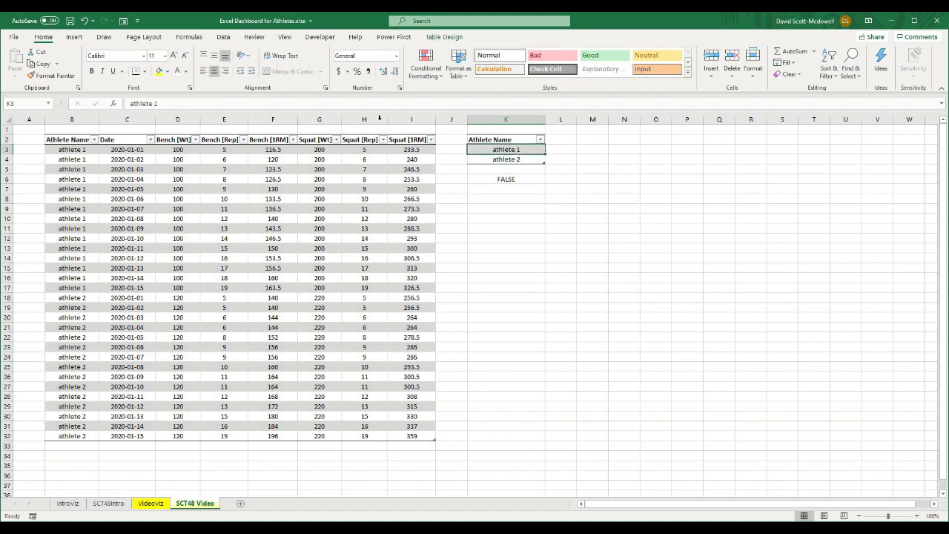
{"action": "left_click", "coordinate": [379, 106]}
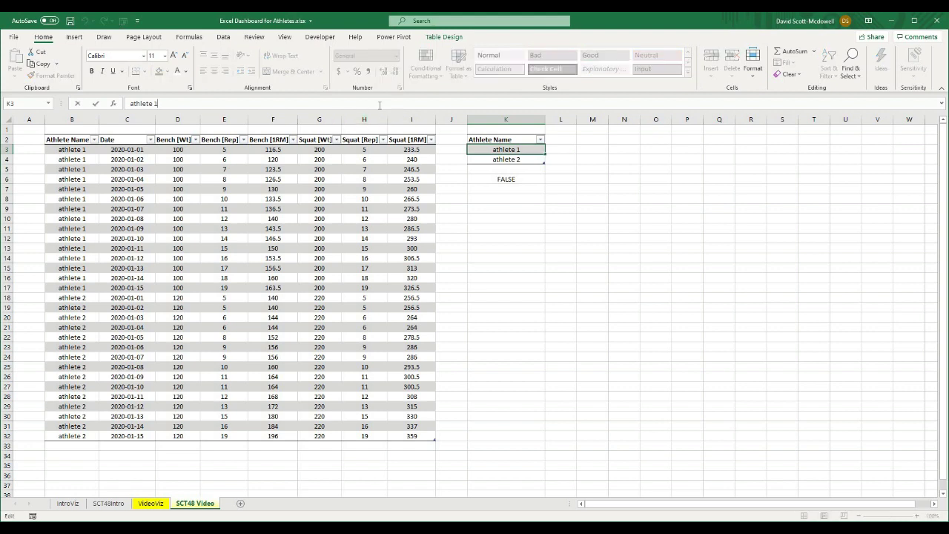
{"action": "key", "text": "BackSpace"}
{"action": "key", "text": "Return"}
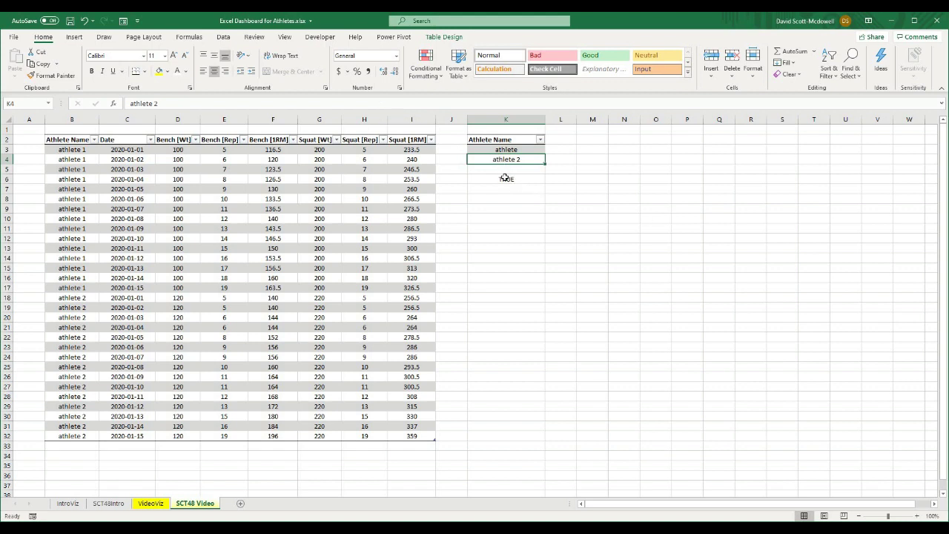
{"action": "left_click", "coordinate": [495, 149]}
{"action": "left_click", "coordinate": [252, 104]}
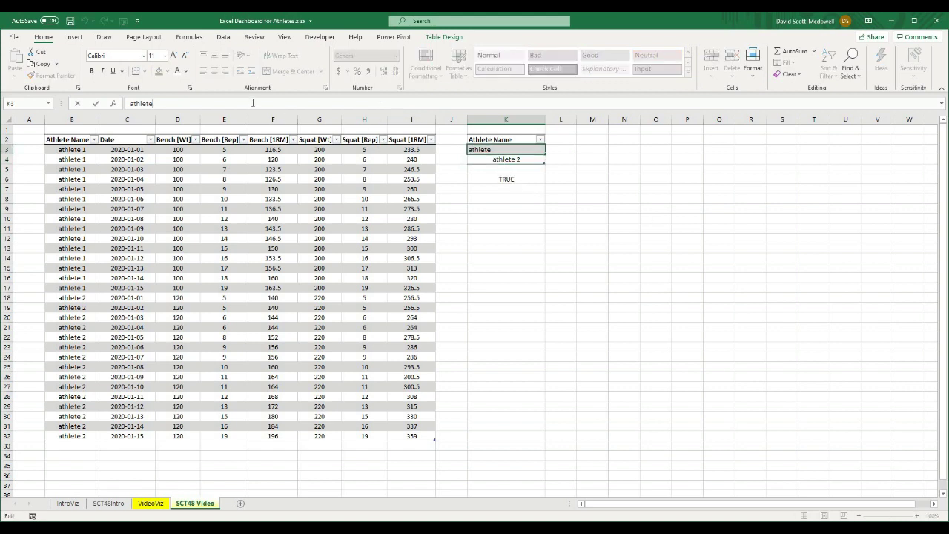
{"action": "type", "text": "1"}
{"action": "key", "text": "Return"}
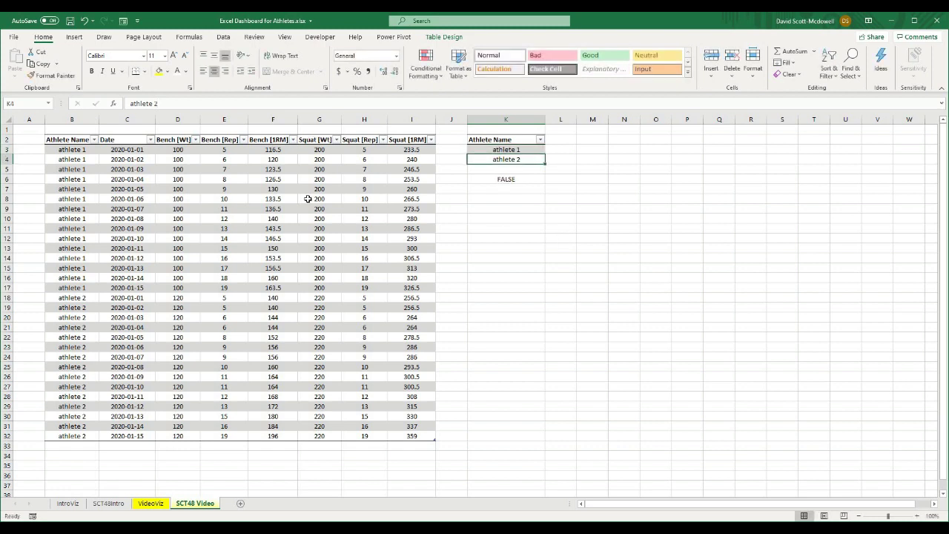
- Test the K6 formula by entering a name missing from the roster in B3, and restore B3 to "athlete 1"
{"action": "left_click", "coordinate": [64, 150]}
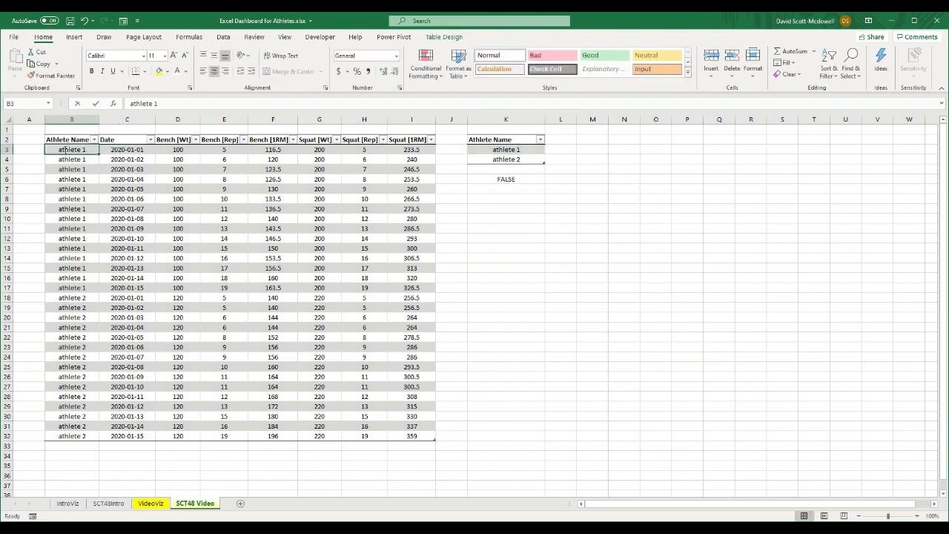
{"action": "key", "text": "BackSpace"}
{"action": "type", "text": "john"}
{"action": "key", "text": "Return"}
{"action": "left_click", "coordinate": [64, 150]}
{"action": "type", "text": "athlete 1"}
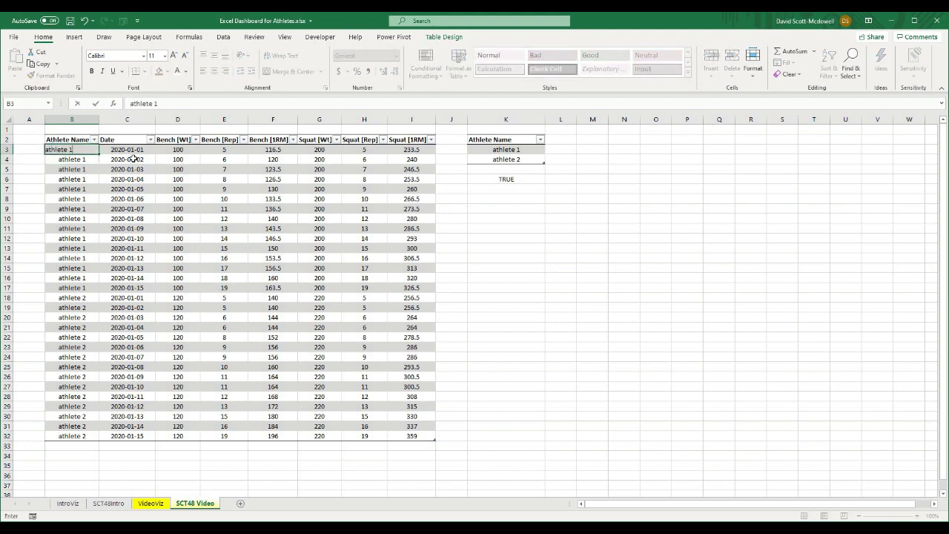
{"action": "key", "text": "Return"}
- Fill the K6 roster check formula down to K24
{"action": "left_click", "coordinate": [521, 181]}
{"action": "right_click", "coordinate": [493, 184]}
{"action": "key", "text": "Escape"}
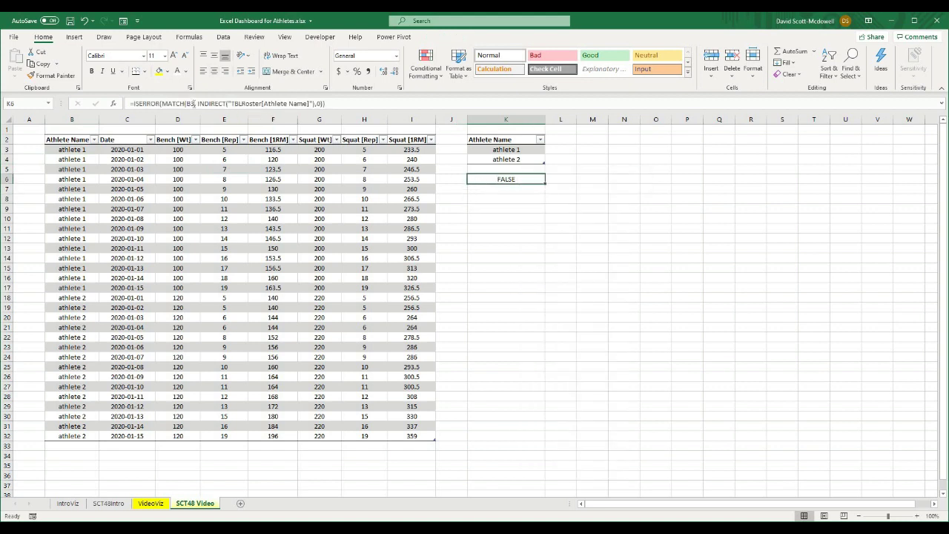
{"action": "left_click_drag", "start_coordinate": [540, 190], "coordinate": [549, 358]}
{"action": "left_click", "coordinate": [626, 318]}
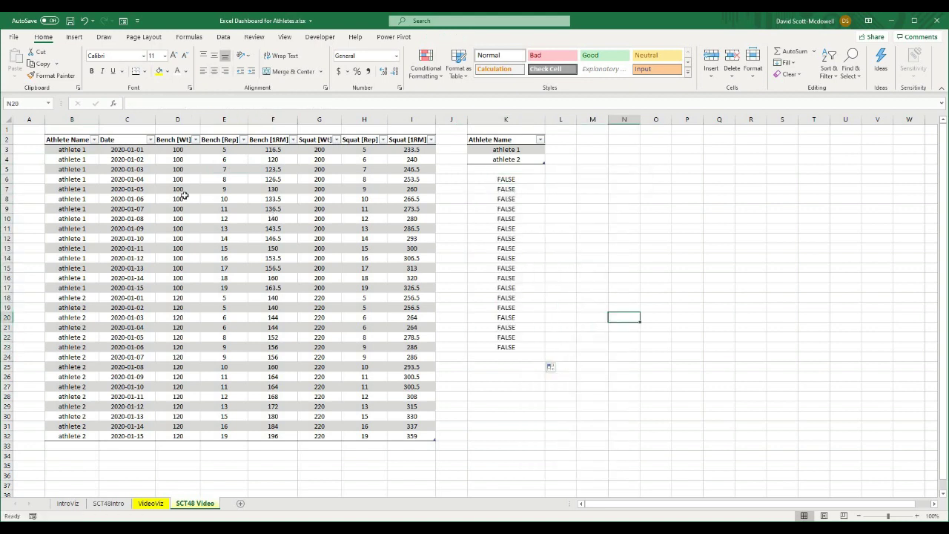
- Test the filled formulas by clearing the athlete name in B4, and restore it to "athlete 1"
{"action": "left_click", "coordinate": [80, 158]}
{"action": "key", "text": "Delete"}
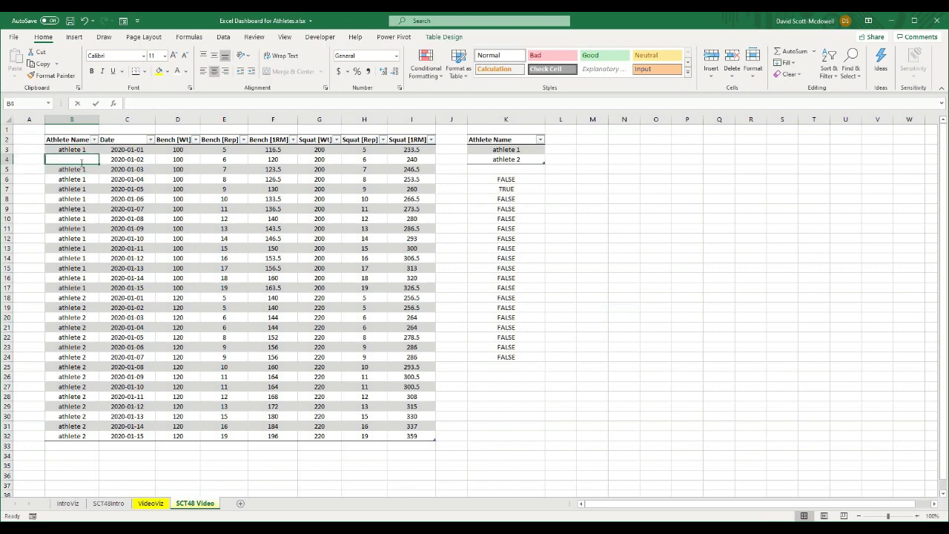
{"action": "type", "text": "athlete 1"}
{"action": "key", "text": "Return"}
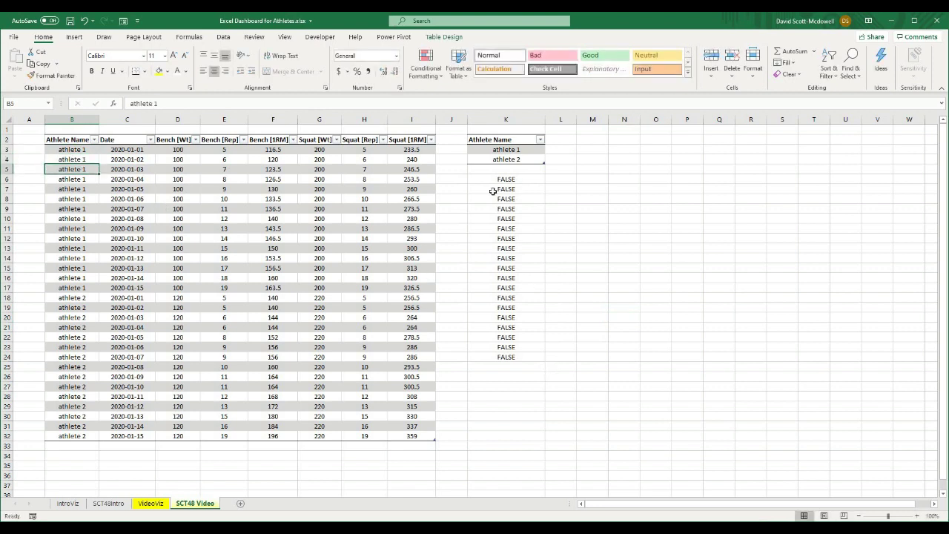
- Copy the full ISERROR formula text from K6 without changing the cell
{"action": "left_click", "coordinate": [492, 180]}
{"action": "left_click", "coordinate": [334, 103]}
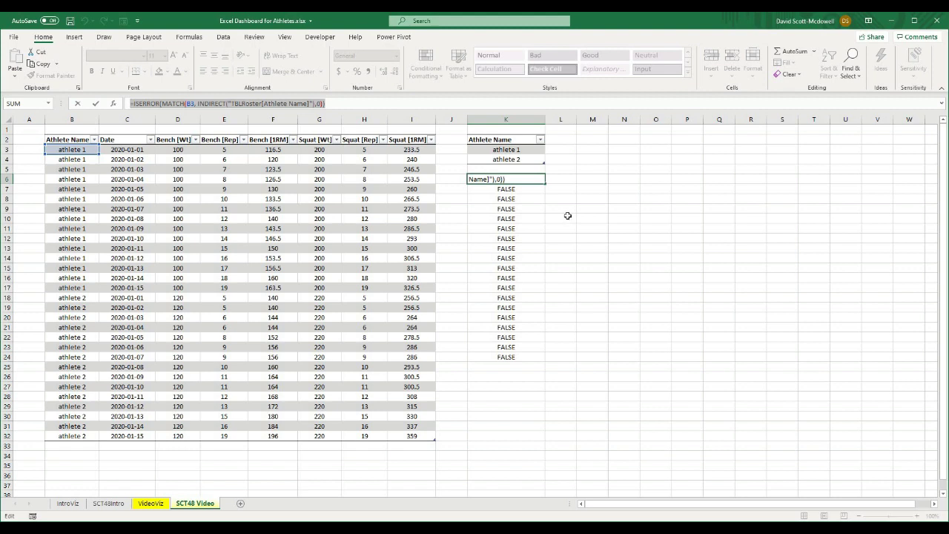
{"action": "key", "text": "Escape"}
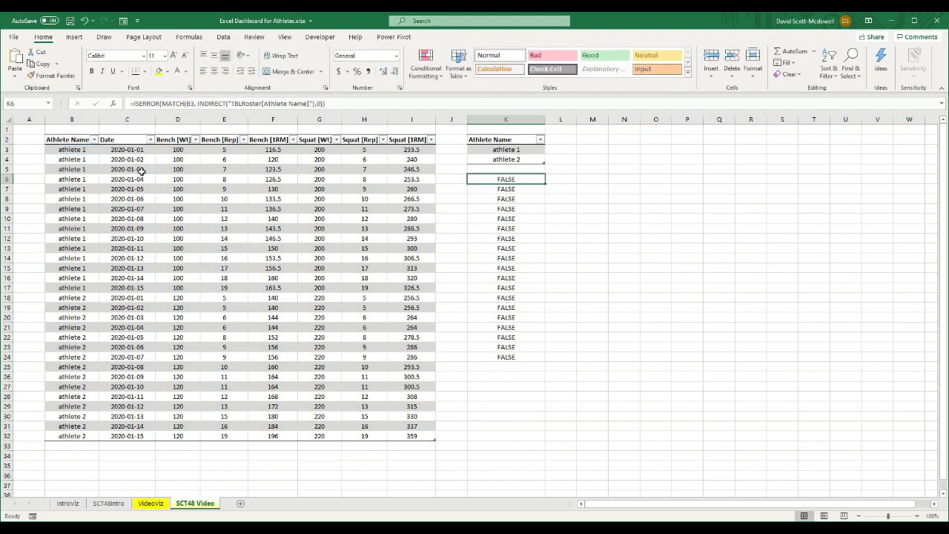
- Start a formula-based conditional formatting rule for the data table's Athlete Name column, using the copied ISERROR formula
{"action": "left_click", "coordinate": [68, 135]}
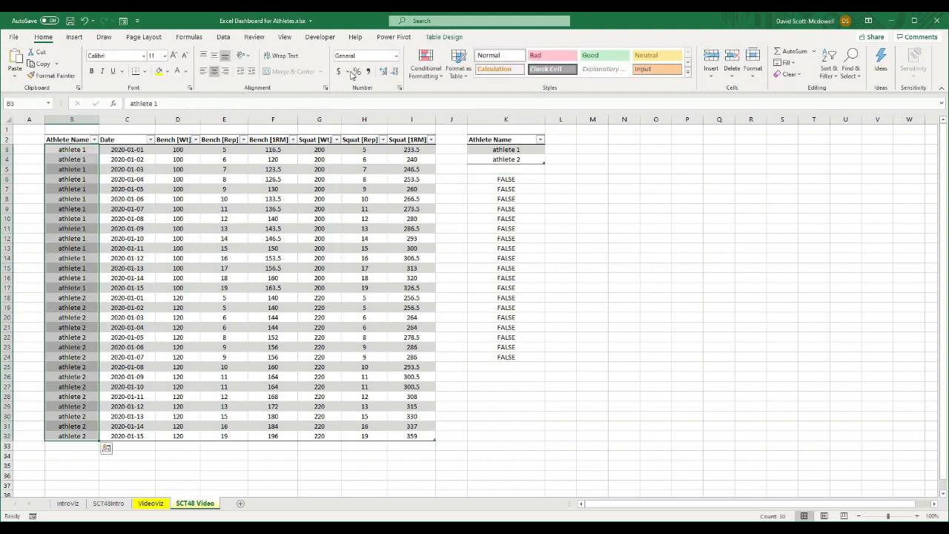
{"action": "left_click", "coordinate": [429, 78]}
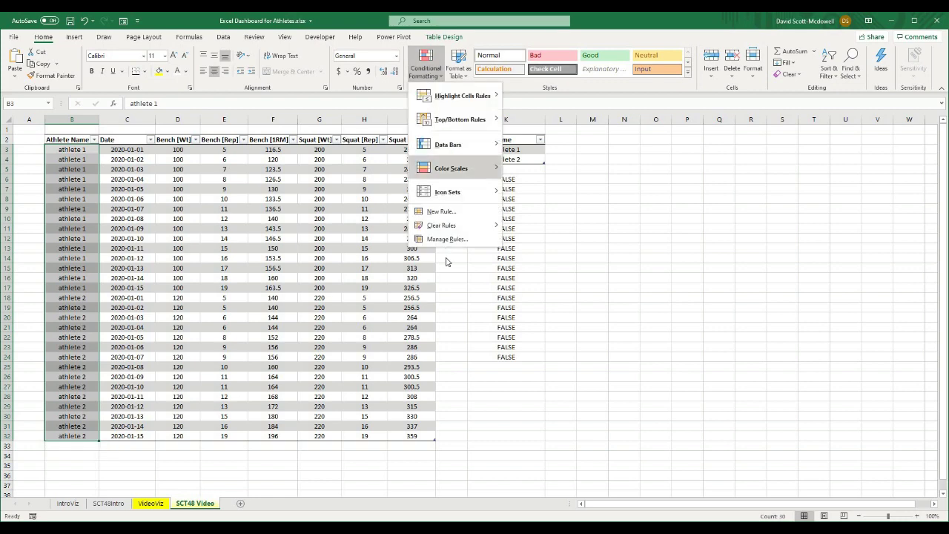
{"action": "left_click", "coordinate": [443, 212]}
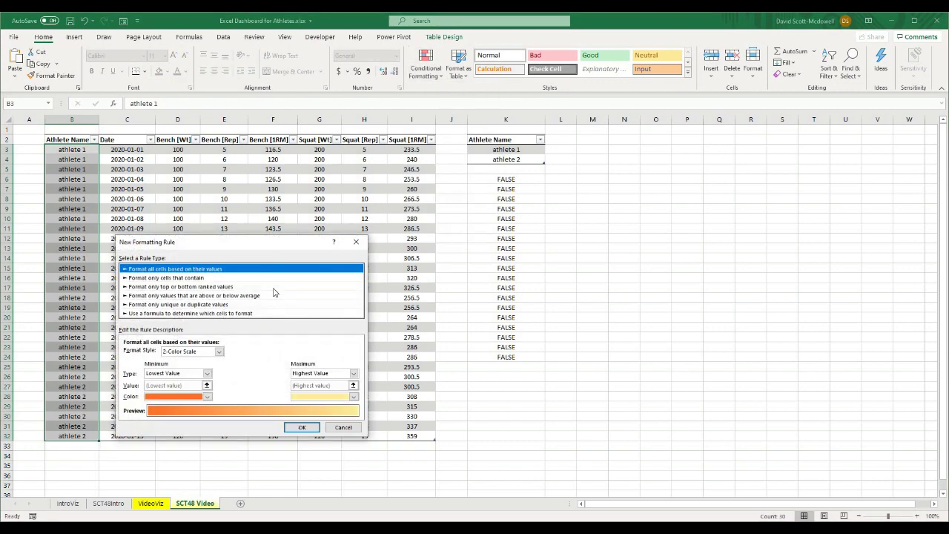
{"action": "left_click", "coordinate": [154, 313]}
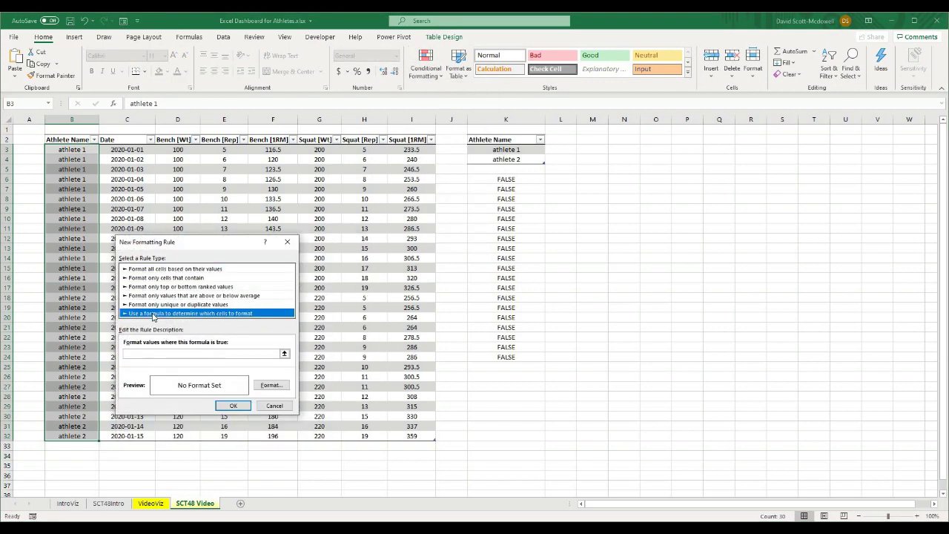
{"action": "left_click", "coordinate": [141, 354]}
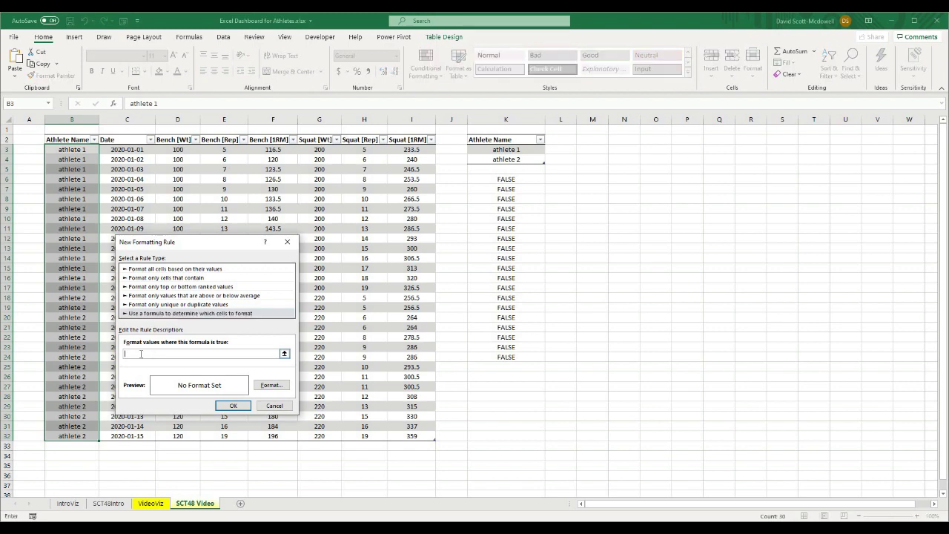
{"action": "key", "text": "ctrl+v"}
{"action": "key", "text": "Home"}
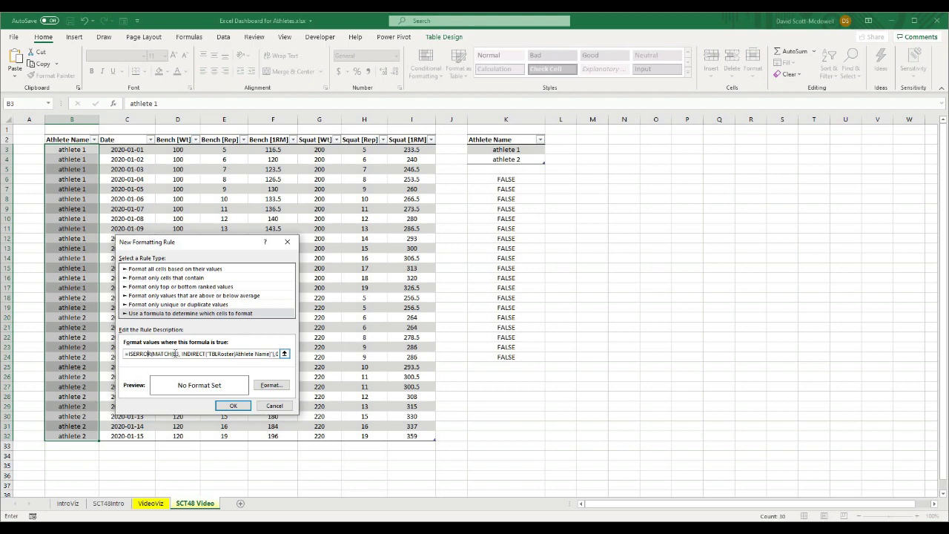
- Try a standard red fill, and a white-to-blue horizontal gradient in its place, as the new formatting rule's format
{"action": "left_click", "coordinate": [273, 385]}
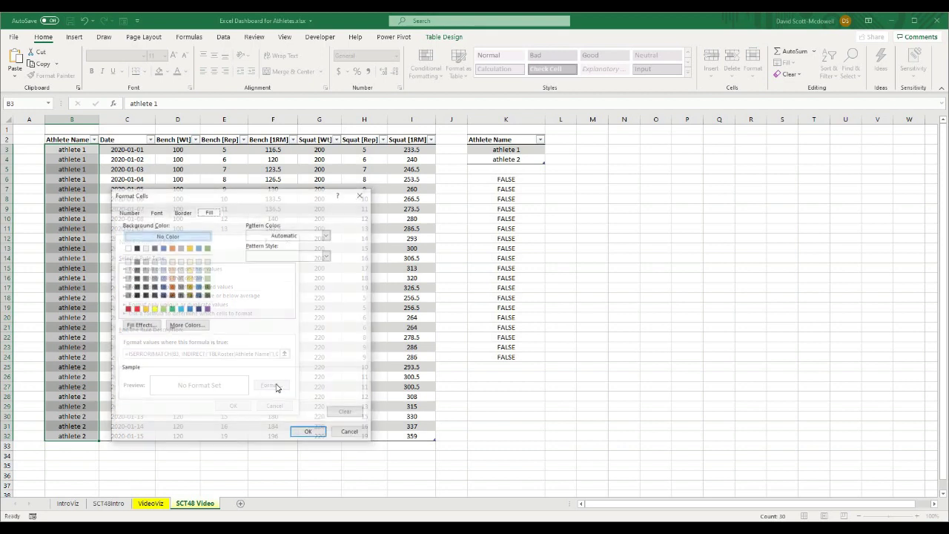
{"action": "left_click", "coordinate": [136, 309]}
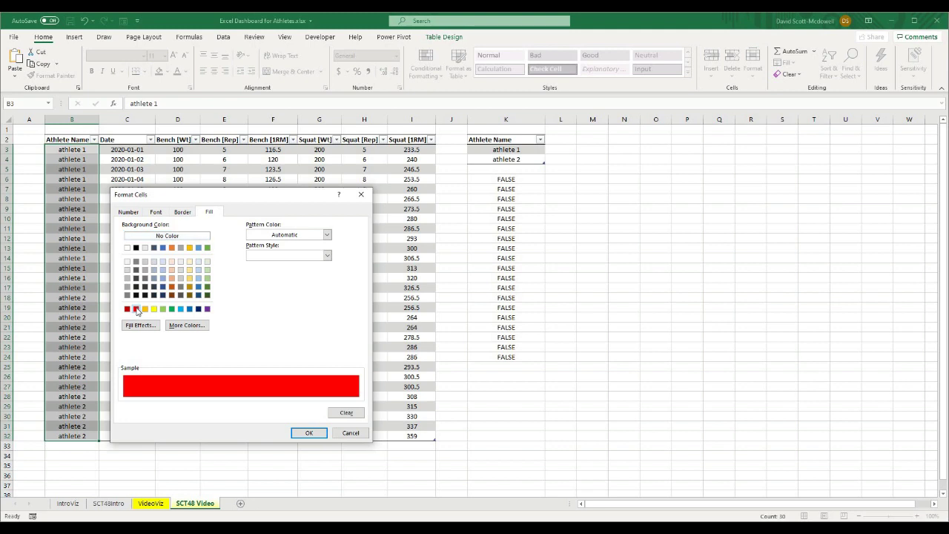
{"action": "left_click", "coordinate": [187, 329]}
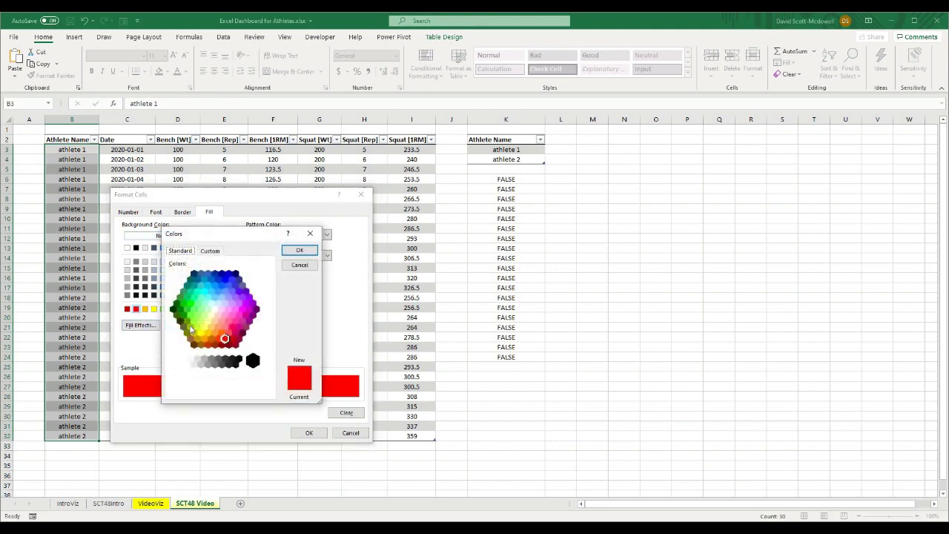
{"action": "left_click", "coordinate": [210, 251]}
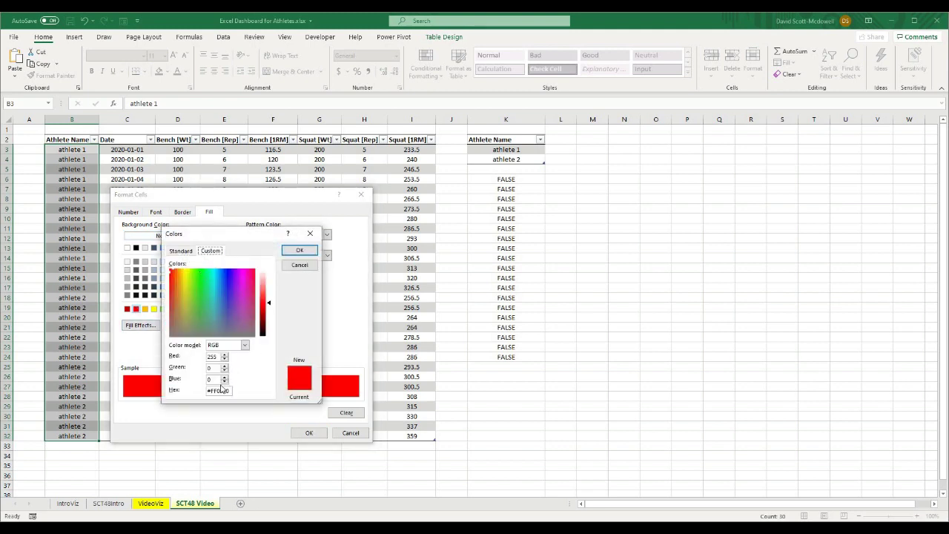
{"action": "left_click", "coordinate": [181, 251]}
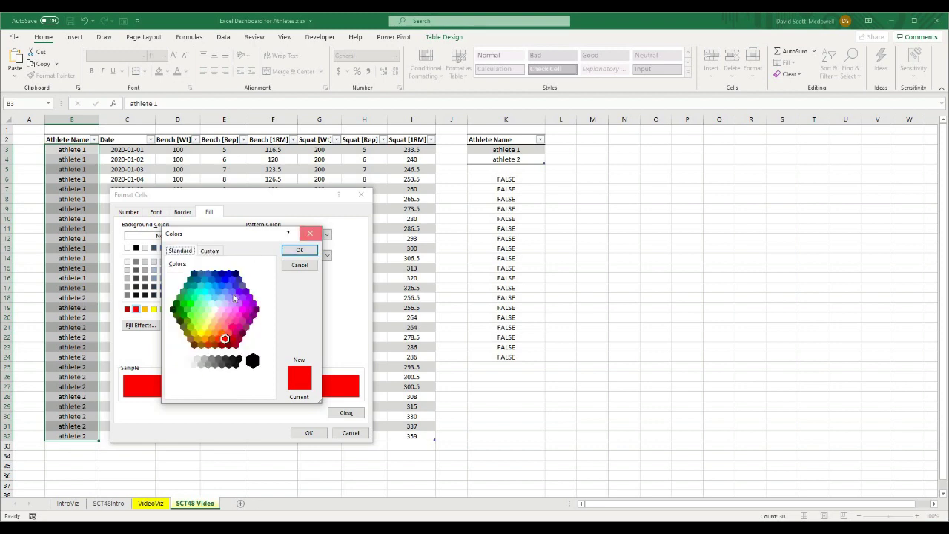
{"action": "left_click", "coordinate": [300, 250]}
{"action": "left_click", "coordinate": [136, 328]}
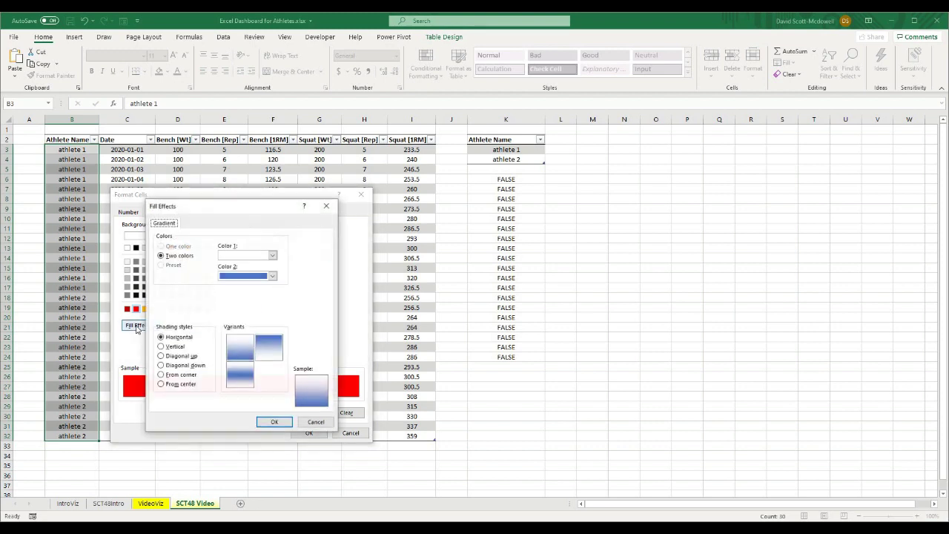
{"action": "left_click", "coordinate": [276, 422]}
- Give the formatting rule a custom light red fill, #FF9F9F, and apply the rule to the Athlete Name column
{"action": "left_click", "coordinate": [186, 325]}
{"action": "left_click", "coordinate": [211, 251]}
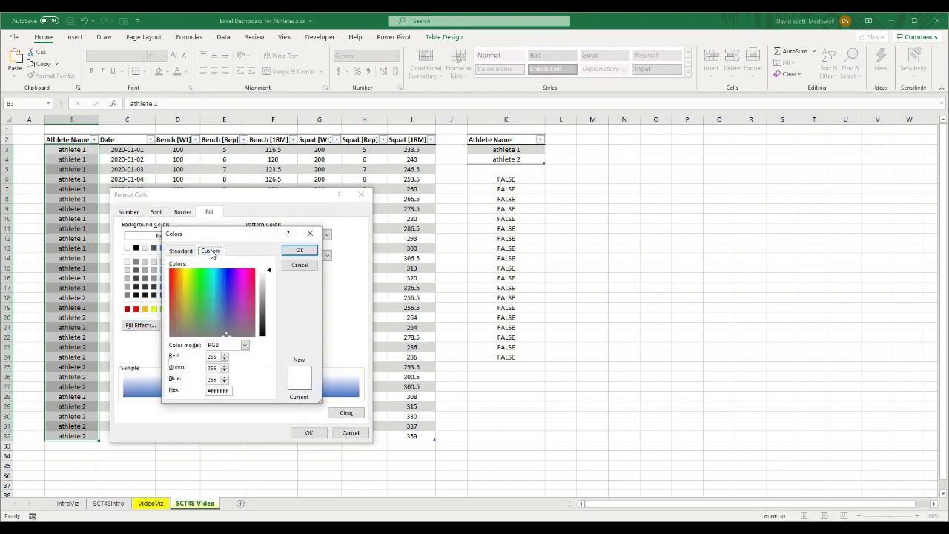
{"action": "left_click", "coordinate": [180, 251]}
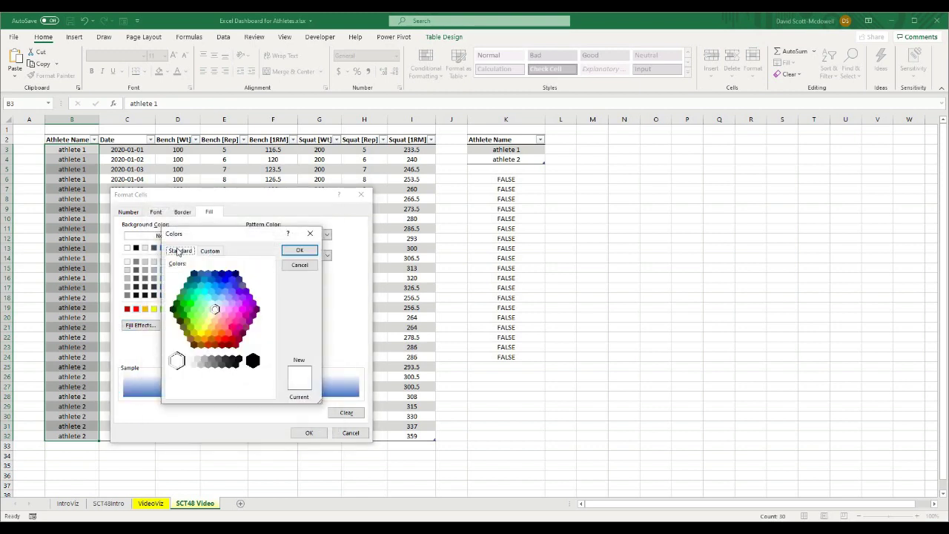
{"action": "left_click", "coordinate": [229, 343]}
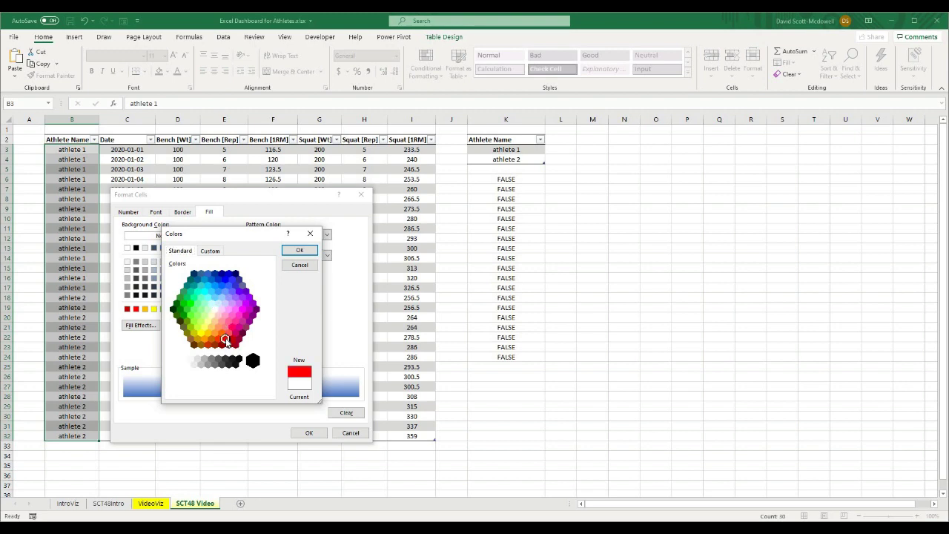
{"action": "left_click", "coordinate": [207, 255]}
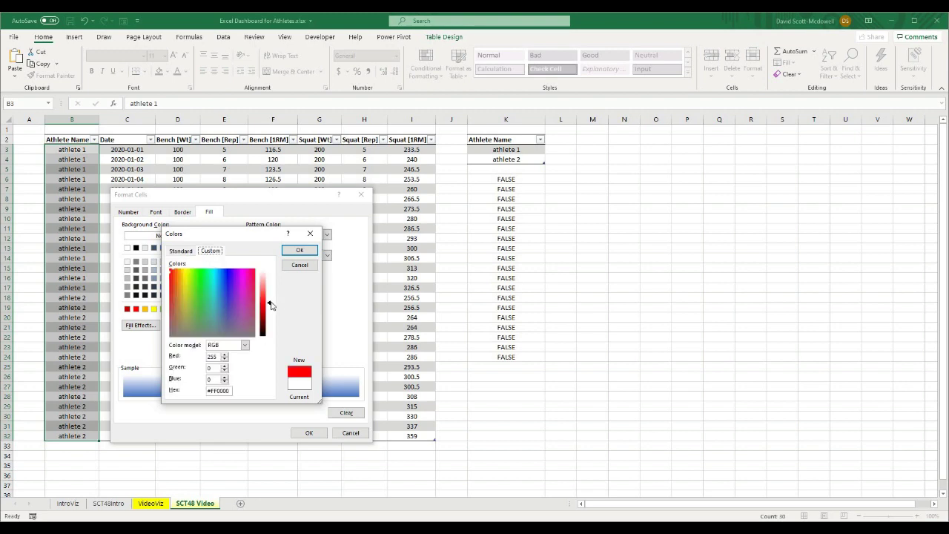
{"action": "left_click_drag", "start_coordinate": [271, 303], "coordinate": [271, 286]}
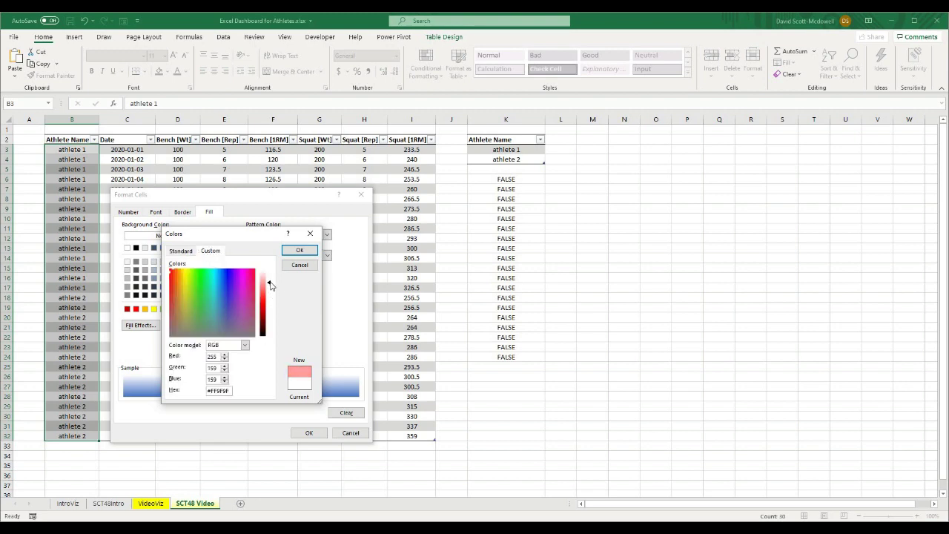
{"action": "left_click", "coordinate": [299, 250]}
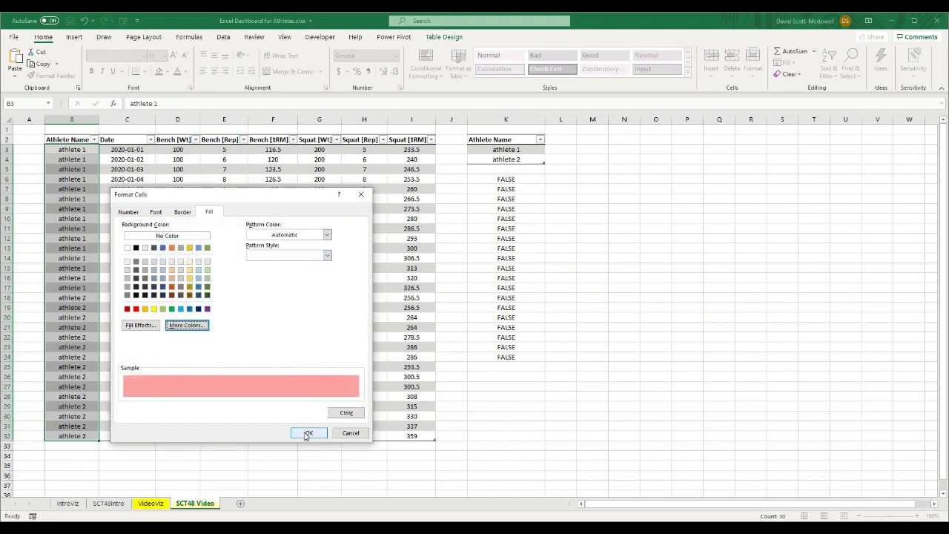
{"action": "left_click", "coordinate": [307, 433]}
{"action": "left_click", "coordinate": [234, 407]}
{"action": "left_click", "coordinate": [130, 278]}
- Test the rule by replacing the athlete names in B3:B5 with a first name missing from the roster
{"action": "left_click", "coordinate": [69, 150]}
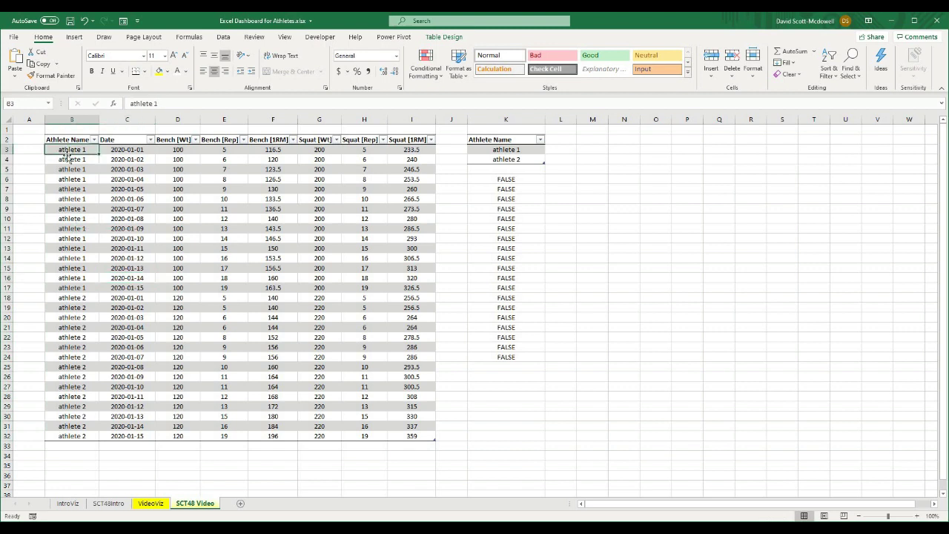
{"action": "type", "text": "john"}
{"action": "key", "text": "Return"}
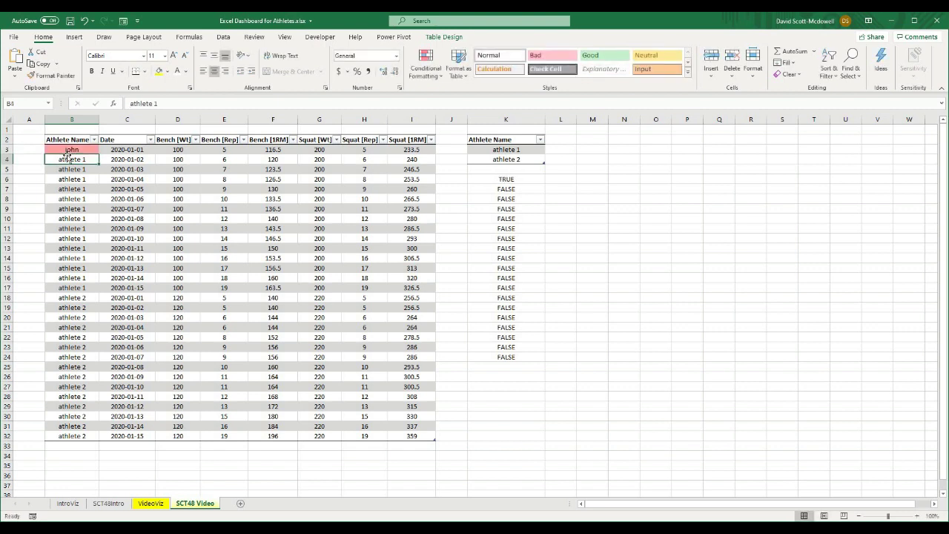
{"action": "type", "text": "john"}
{"action": "key", "text": "Return"}
{"action": "type", "text": "john"}
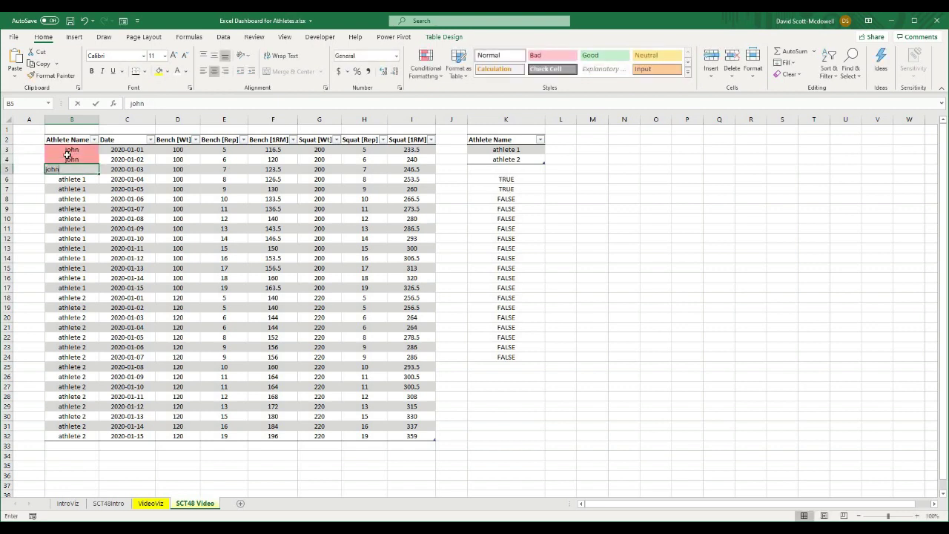
{"action": "key", "text": "Return"}
{"action": "left_click_drag", "start_coordinate": [69, 150], "coordinate": [72, 175]}
- Restore the athlete names in B3:B5 to "athlete 1"
{"action": "left_click", "coordinate": [76, 151]}
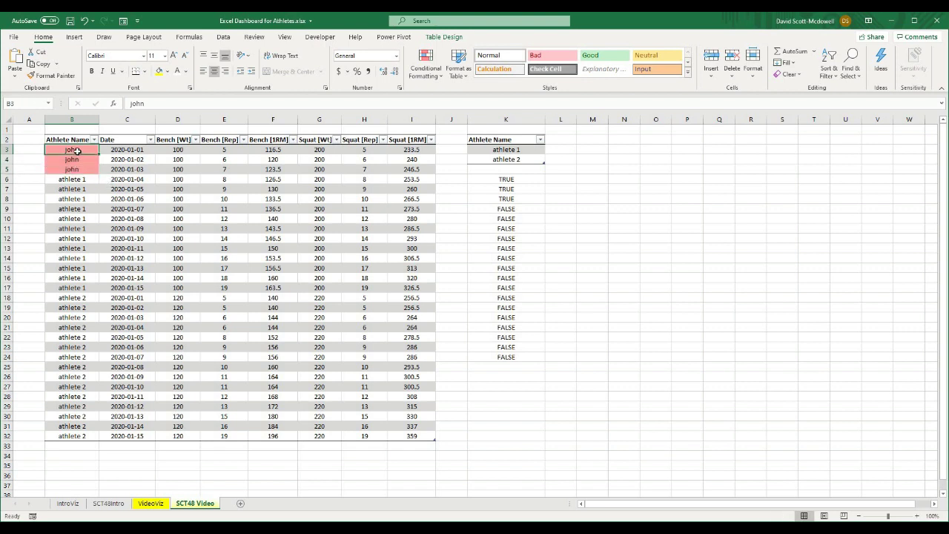
{"action": "type", "text": "atj;ete"}
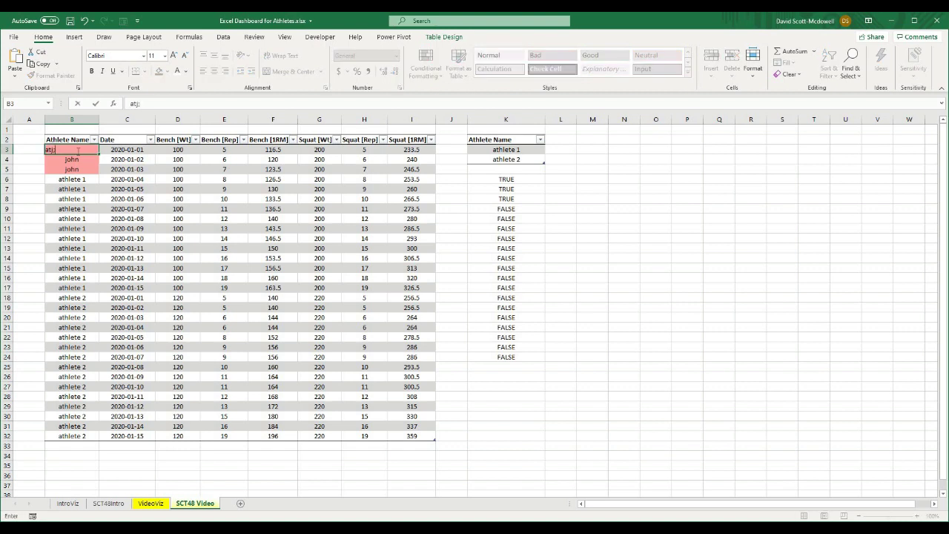
{"action": "key", "text": "BackSpace"}
{"action": "key", "text": "BackSpace"}
{"action": "key", "text": "BackSpace"}
{"action": "type", "text": "hlete 1"}
{"action": "key", "text": "Return"}
{"action": "type", "text": "athlete 1"}
{"action": "key", "text": "Return"}
{"action": "type", "text": "athlete 1"}
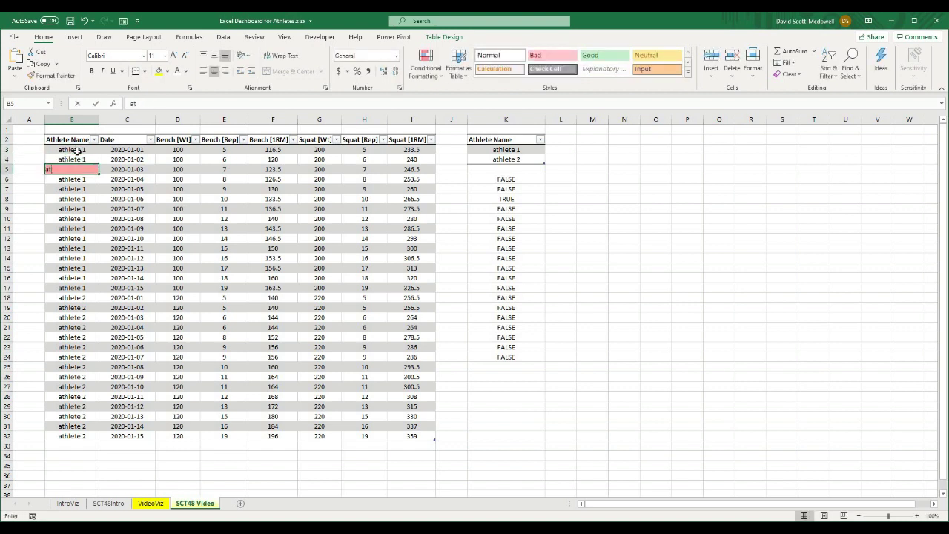
{"action": "key", "text": "Return"}
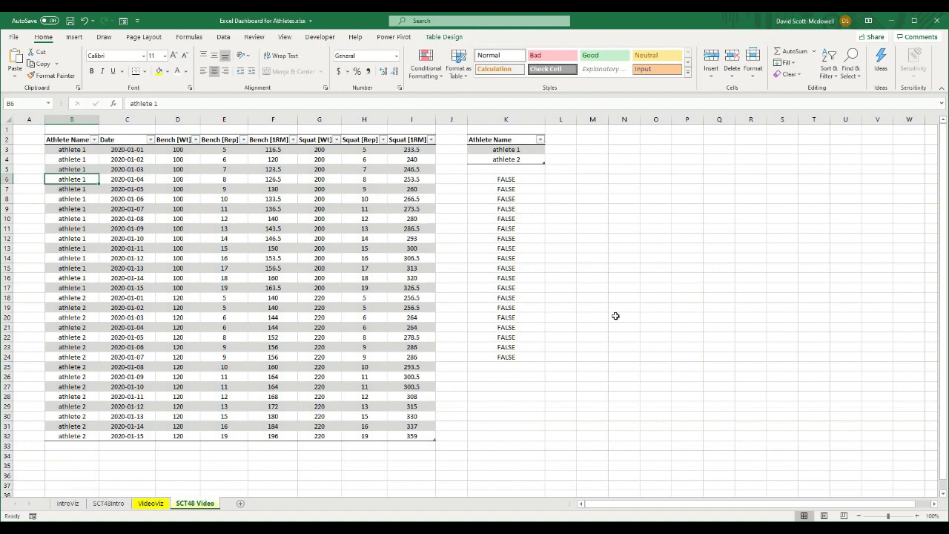
- Delete the roster check formulas in K6:K24 below the roster table
{"action": "left_click_drag", "start_coordinate": [505, 303], "coordinate": [615, 324]}
{"action": "left_click", "coordinate": [506, 198]}
{"action": "left_click_drag", "start_coordinate": [506, 179], "coordinate": [500, 357]}
{"action": "key", "text": "Delete"}
{"action": "left_click", "coordinate": [710, 393]}
{"action": "left_click", "coordinate": [603, 399]}
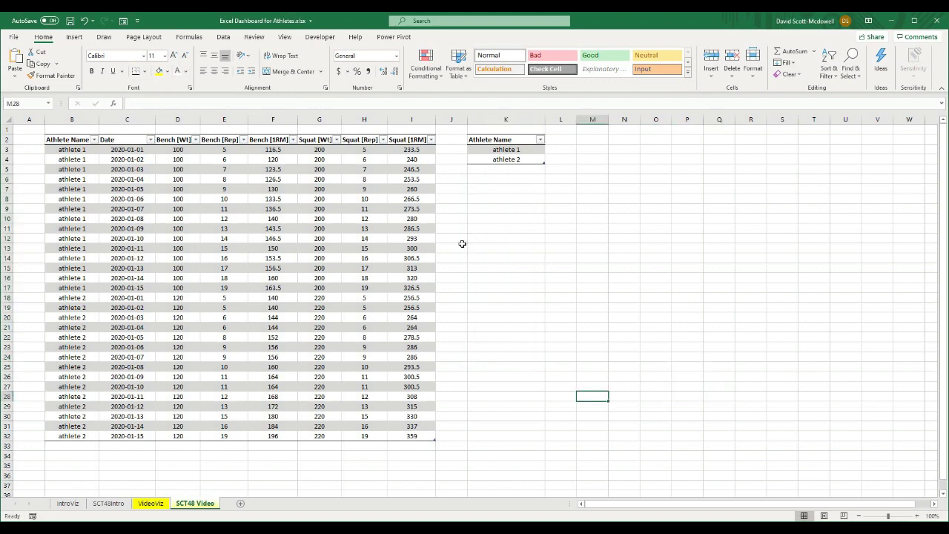
{"action": "left_click", "coordinate": [84, 156]}
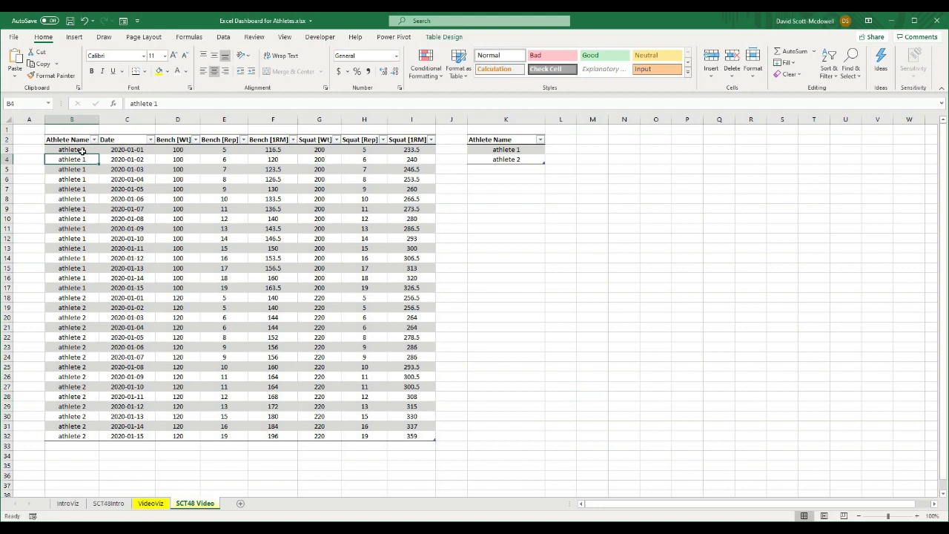
{"action": "left_click", "coordinate": [82, 149]}
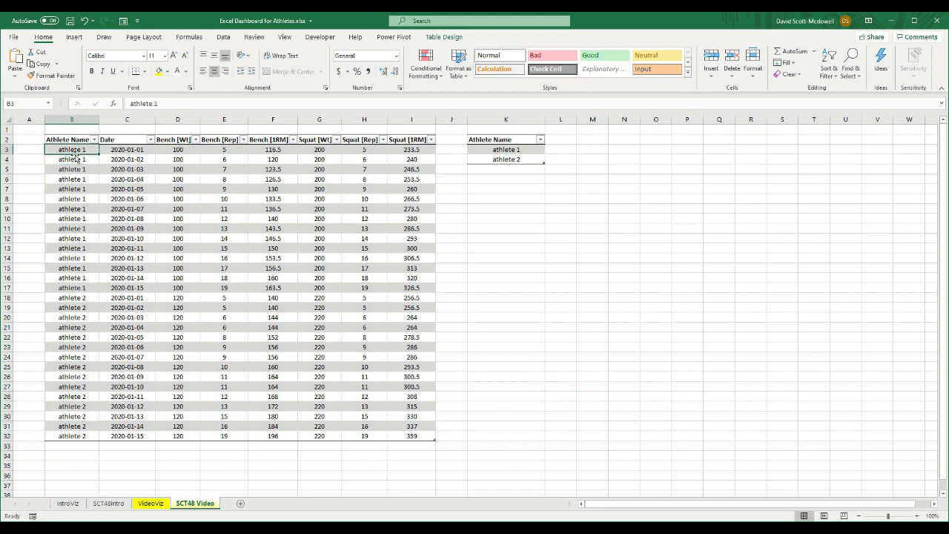
{"action": "left_click", "coordinate": [496, 368]}
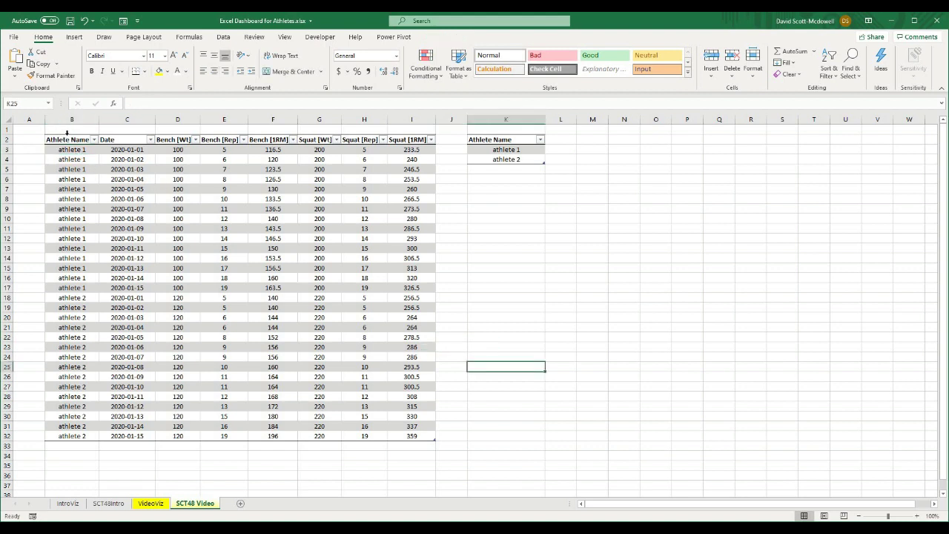
- Insert a Line with Markers chart from the data table's Athlete Name, Date and Bench [1RM] columns
{"action": "left_click", "coordinate": [67, 132]}
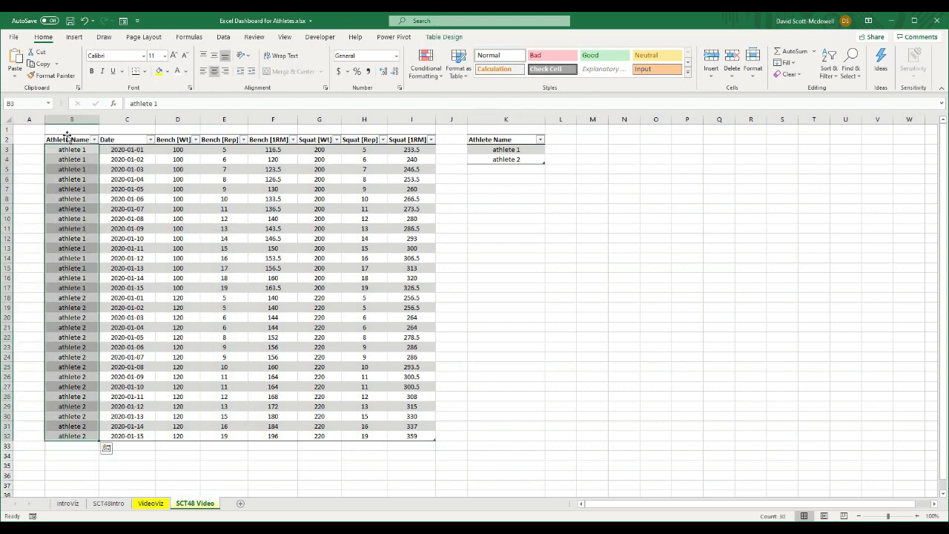
{"action": "left_click", "coordinate": [123, 135], "text": "ctrl"}
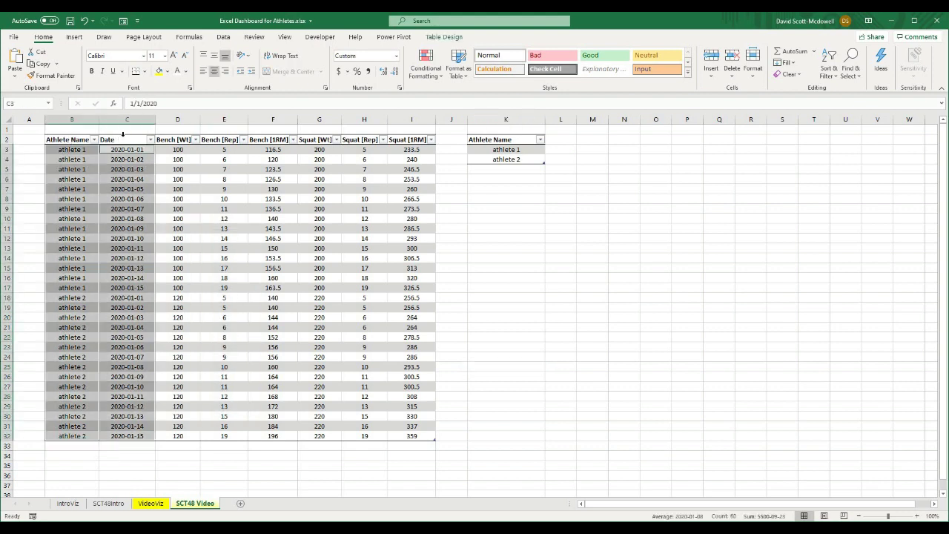
{"action": "left_click", "coordinate": [265, 134], "text": "ctrl"}
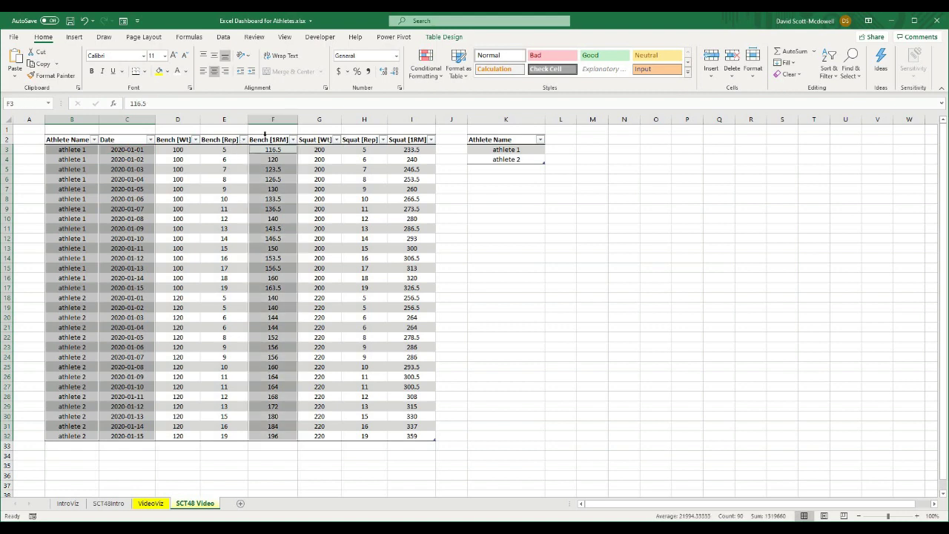
{"action": "left_click", "coordinate": [75, 38]}
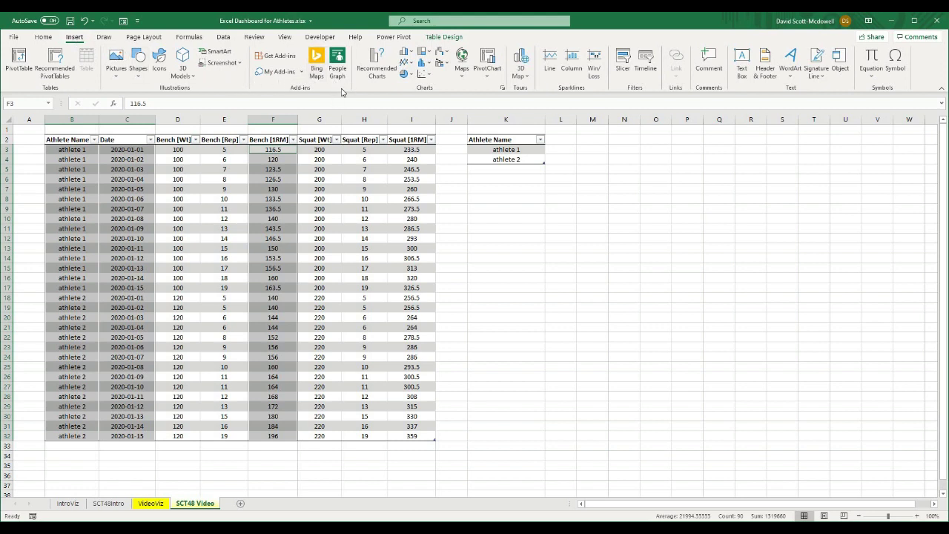
{"action": "left_click", "coordinate": [376, 68]}
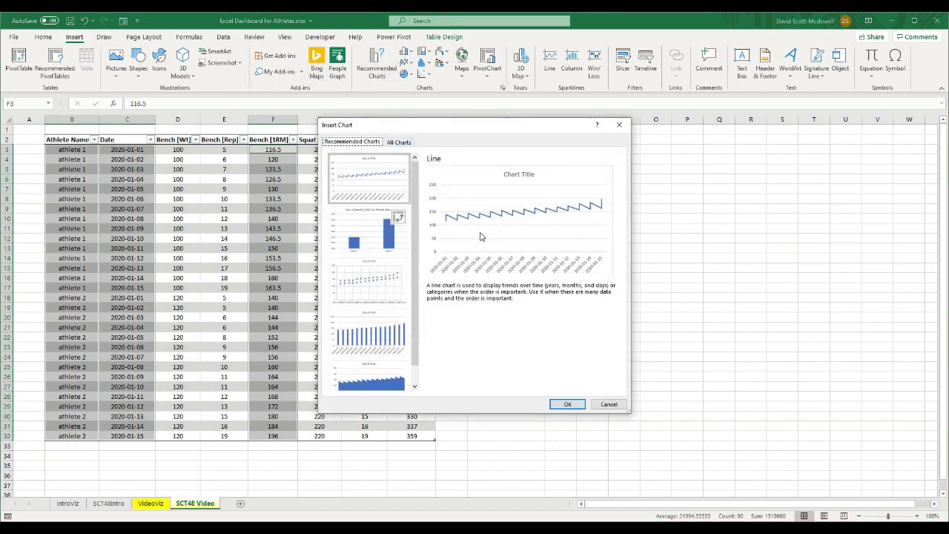
{"action": "left_click", "coordinate": [399, 142]}
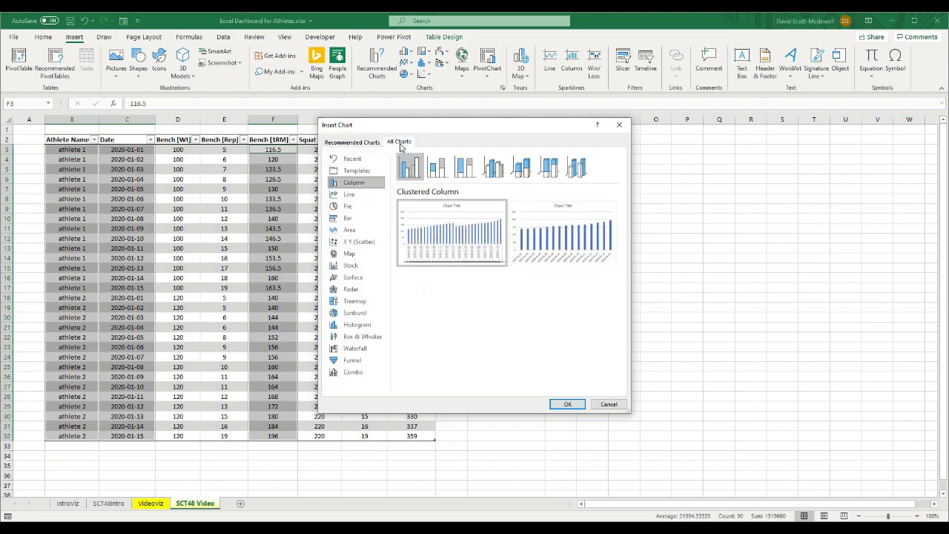
{"action": "left_click", "coordinate": [350, 195]}
{"action": "left_click", "coordinate": [489, 171]}
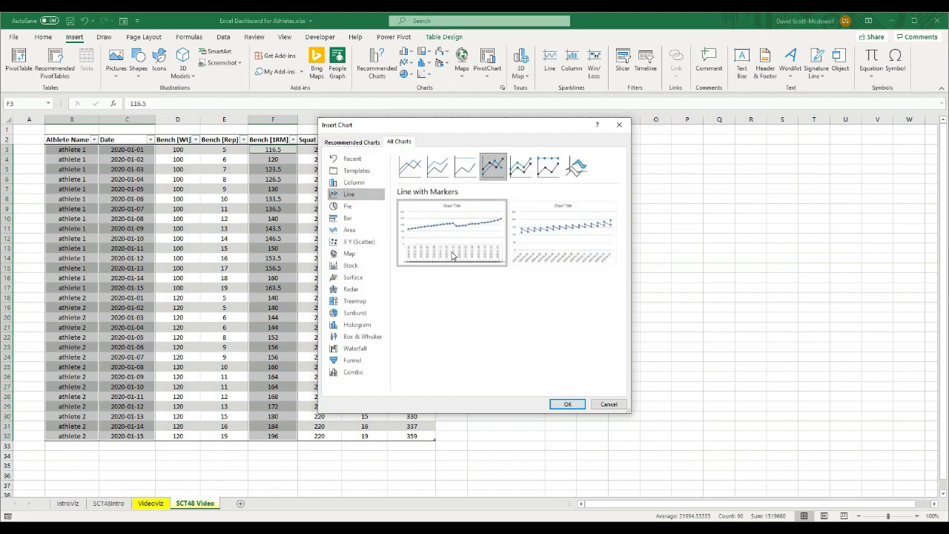
{"action": "mouse_move", "coordinate": [447, 265]}
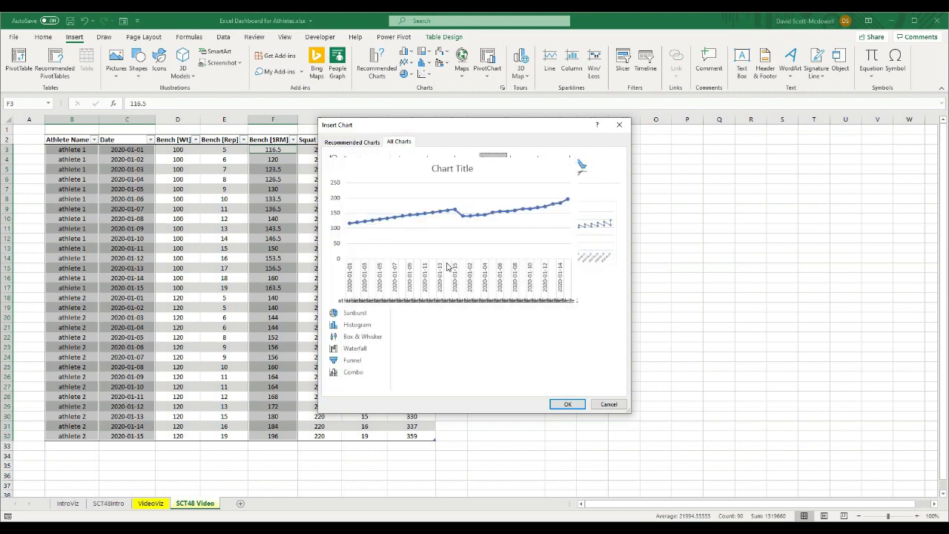
{"action": "left_click", "coordinate": [565, 405]}
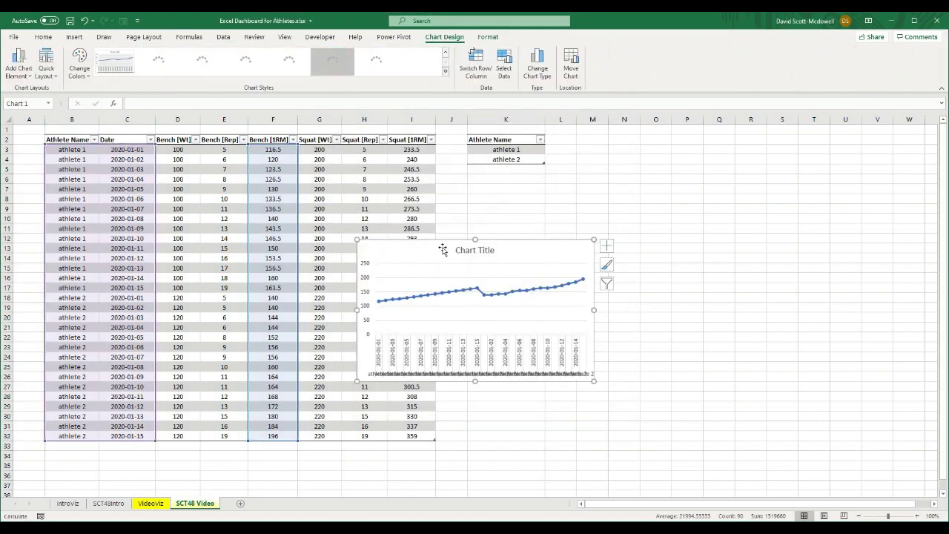
- Move and enlarge the chart in the empty area below and beside the roster table, and title it "Bench"
{"action": "left_click_drag", "start_coordinate": [616, 214], "coordinate": [616, 214]}
{"action": "left_click_drag", "start_coordinate": [768, 348], "coordinate": [820, 401]}
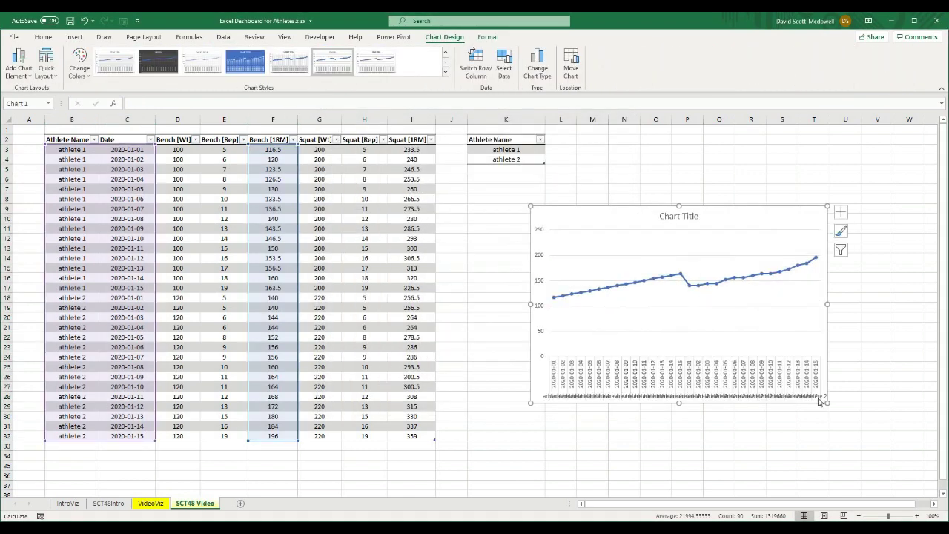
{"action": "double_click", "coordinate": [679, 215]}
{"action": "triple_click", "coordinate": [677, 216]}
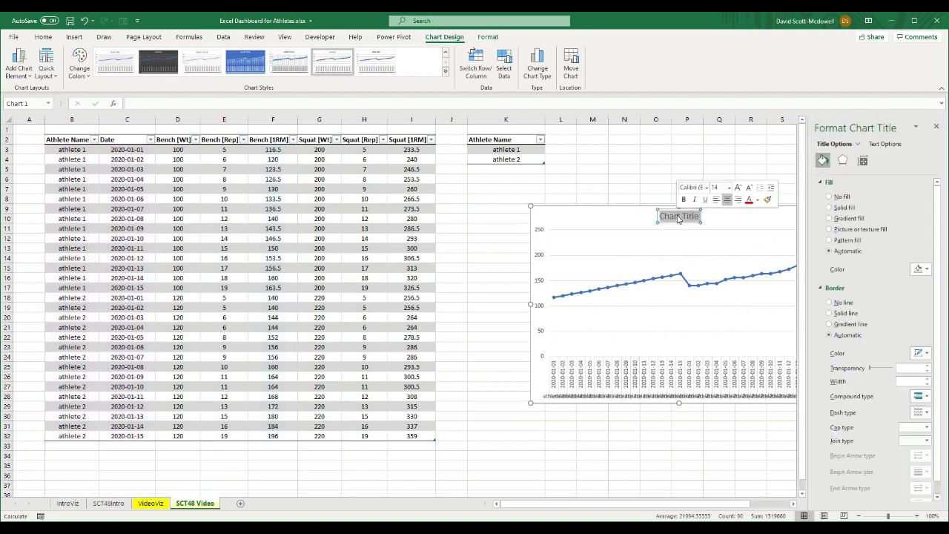
{"action": "type", "text": "Bench"}
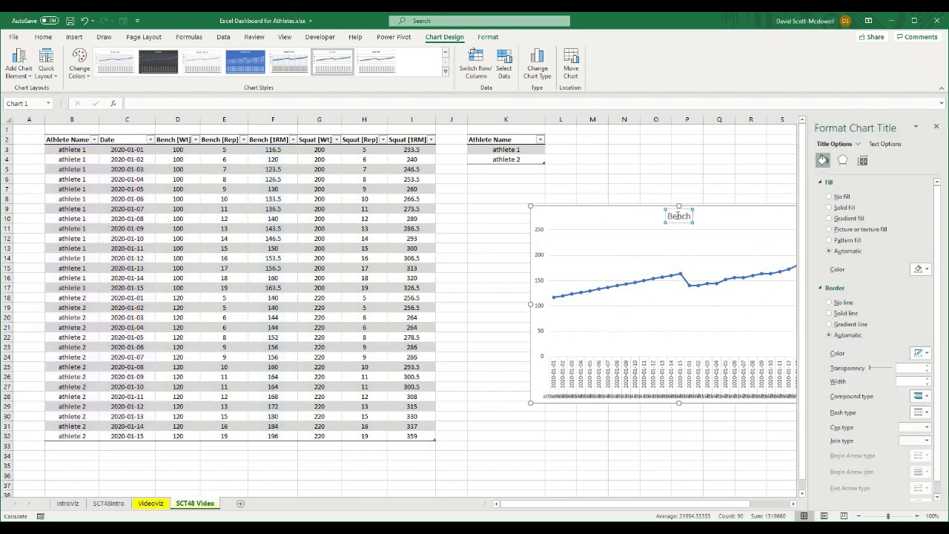
- Complete the chart title as "Bench Press" and move the chart next to the data table, below the roster table
{"action": "type", "text": " Press"}
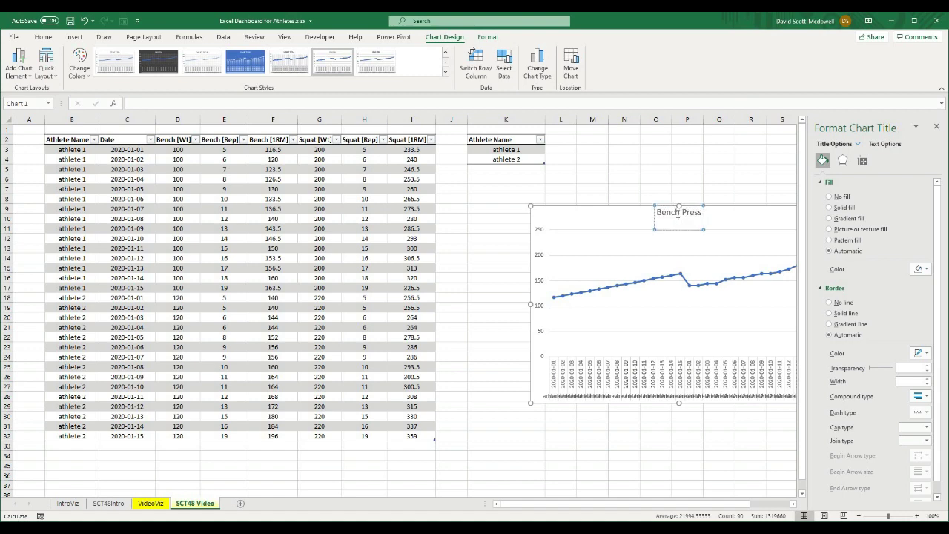
{"action": "left_click_drag", "start_coordinate": [609, 215], "coordinate": [560, 205]}
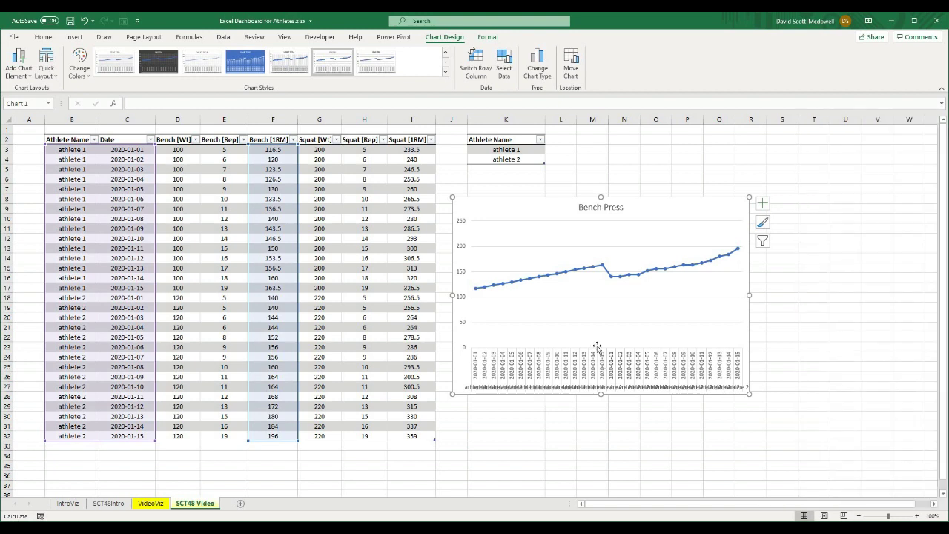
- Change the chart's horizontal axis labels to the Date column only, range C3:C32 on the SCT48 Video sheet
{"action": "left_click", "coordinate": [593, 347]}
{"action": "right_click", "coordinate": [579, 366]}
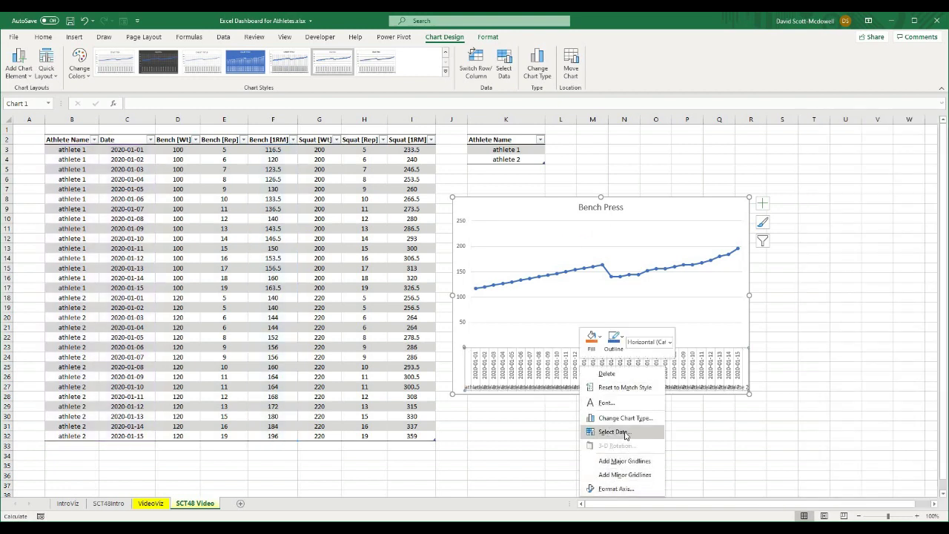
{"action": "left_click", "coordinate": [614, 431]}
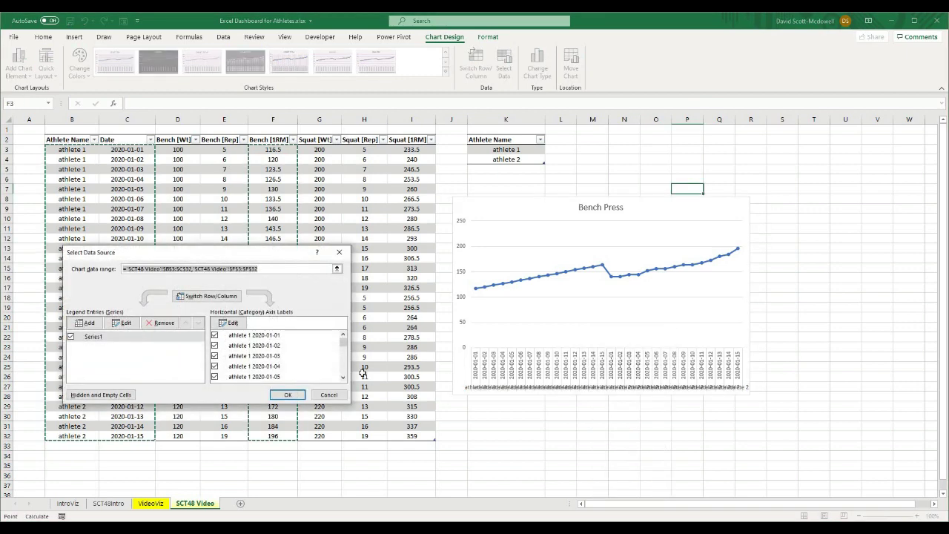
{"action": "scroll", "coordinate": [341, 362], "scroll_direction": "down", "scroll_amount": 5}
{"action": "scroll", "coordinate": [341, 362], "scroll_direction": "up", "scroll_amount": 5}
{"action": "left_click_drag", "start_coordinate": [149, 253], "coordinate": [418, 172]}
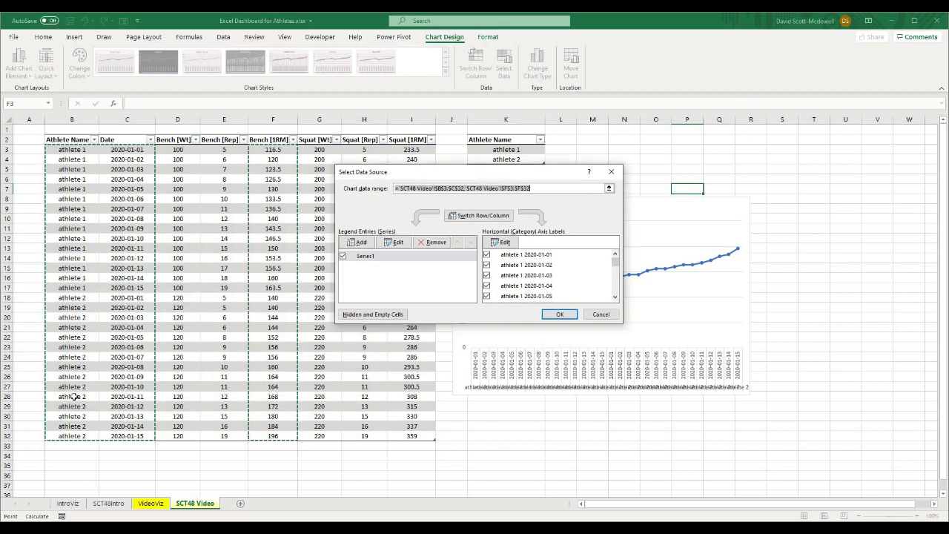
{"action": "left_click", "coordinate": [503, 243]}
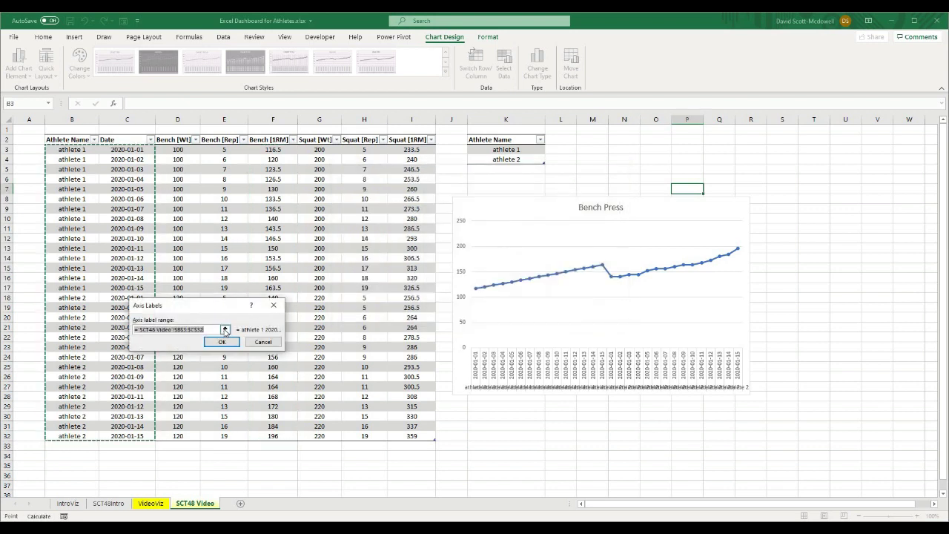
{"action": "left_click", "coordinate": [225, 331]}
{"action": "left_click", "coordinate": [140, 149]}
{"action": "key", "text": "ctrl+shift+Down"}
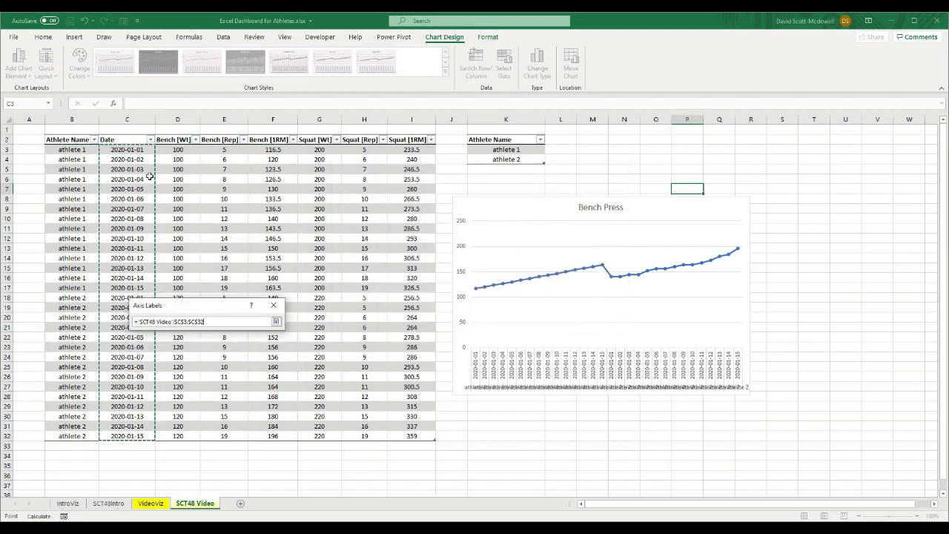
{"action": "left_click", "coordinate": [276, 322]}
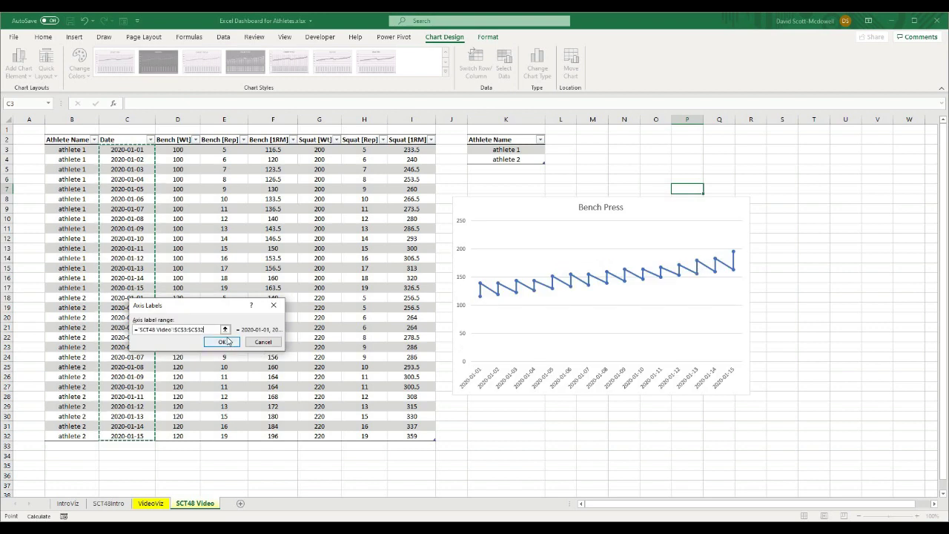
{"action": "left_click", "coordinate": [224, 342]}
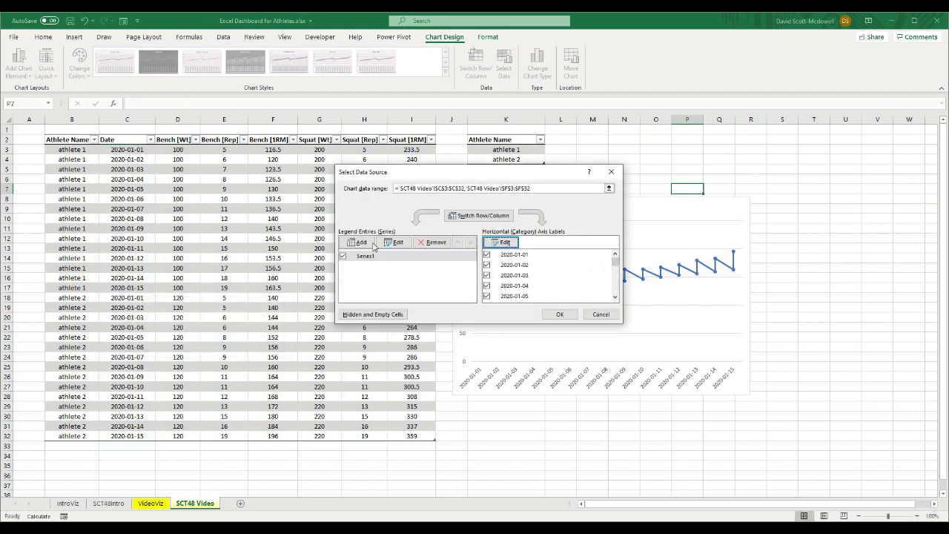
- Set the chart series values to F2:F32, including the Bench [1RM] header cell, and apply the data source change
{"action": "left_click", "coordinate": [370, 257]}
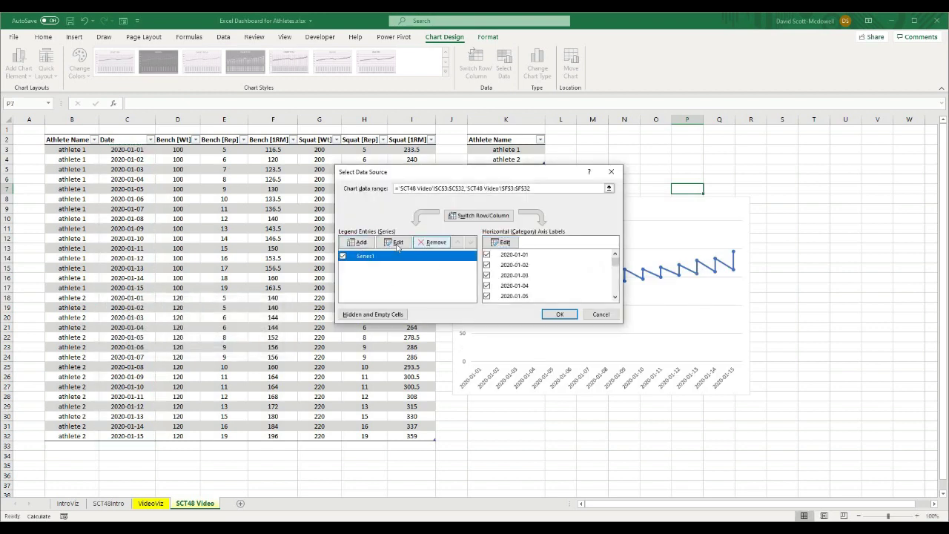
{"action": "left_click", "coordinate": [393, 243]}
{"action": "left_click", "coordinate": [226, 338]}
{"action": "left_click_drag", "start_coordinate": [274, 140], "coordinate": [273, 436]}
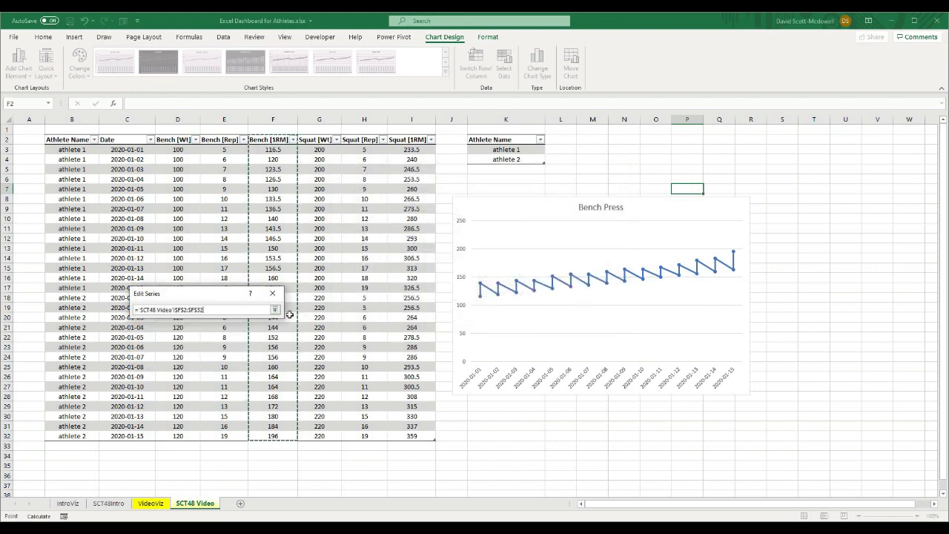
{"action": "left_click", "coordinate": [275, 309]}
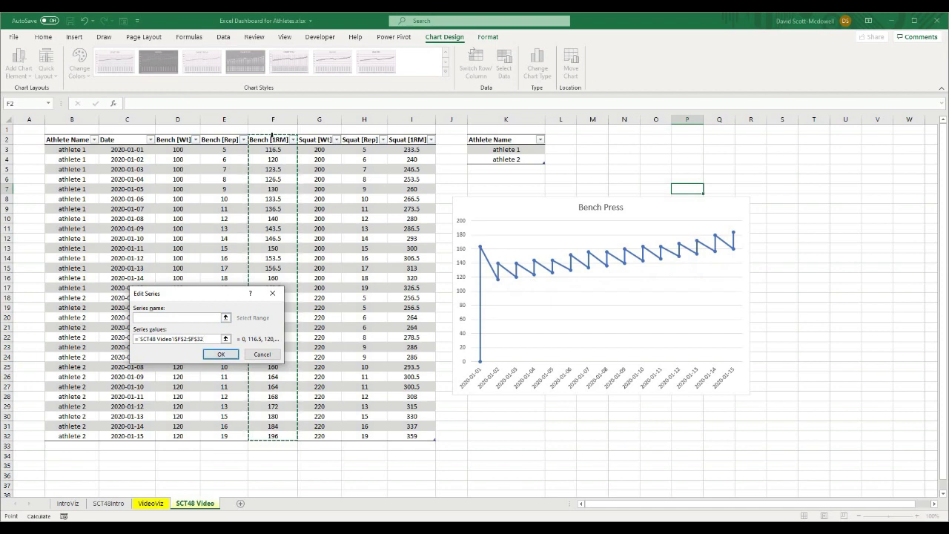
{"action": "left_click_drag", "start_coordinate": [272, 149], "coordinate": [273, 436]}
{"action": "left_click", "coordinate": [221, 354]}
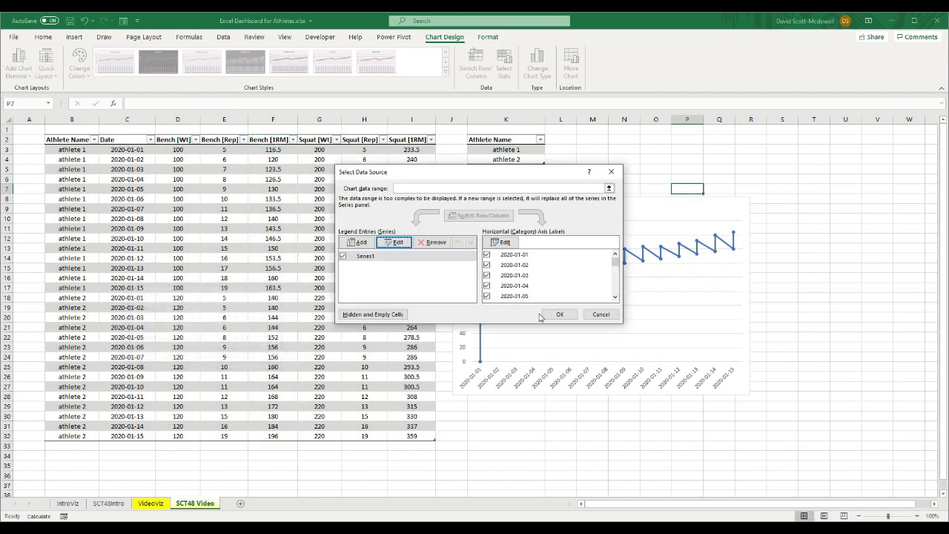
{"action": "left_click", "coordinate": [554, 316]}
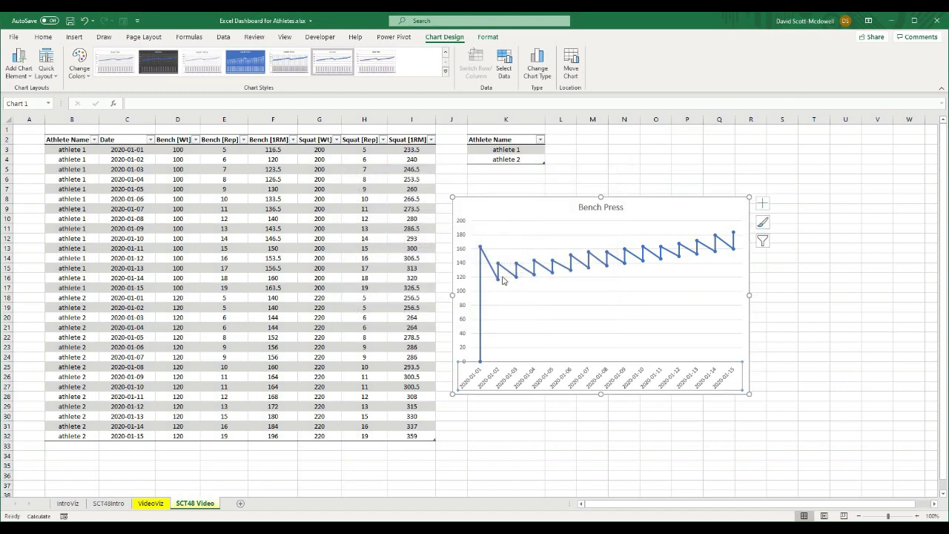
- Correct the chart series values to F3:F32 so only the Bench [1RM] data rows are plotted
{"action": "right_click", "coordinate": [504, 297]}
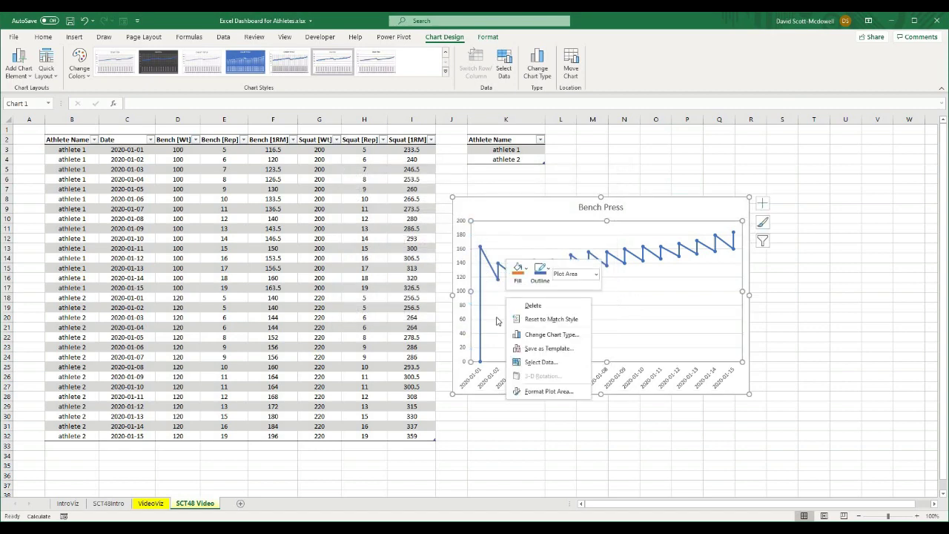
{"action": "left_click", "coordinate": [532, 363]}
{"action": "left_click", "coordinate": [393, 256]}
{"action": "left_click", "coordinate": [393, 243]}
{"action": "left_click", "coordinate": [499, 258]}
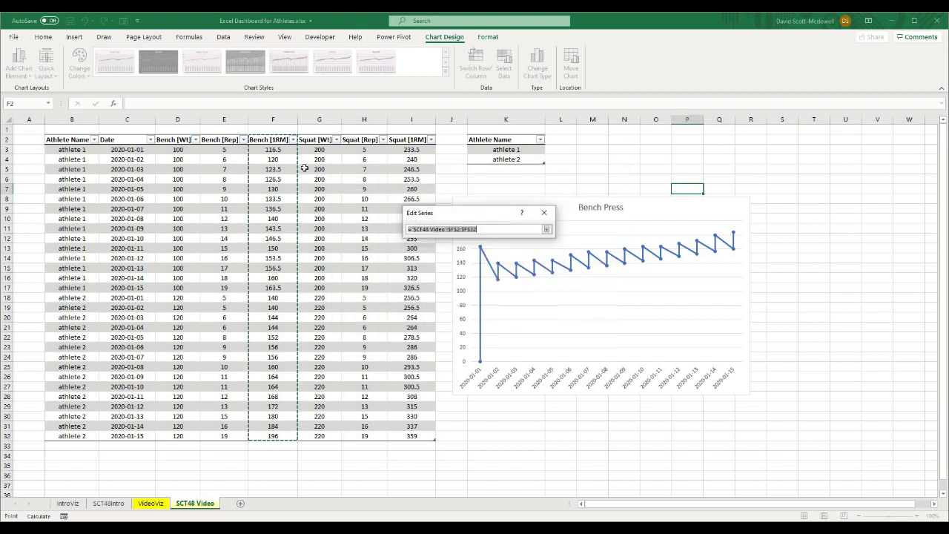
{"action": "left_click", "coordinate": [273, 135]}
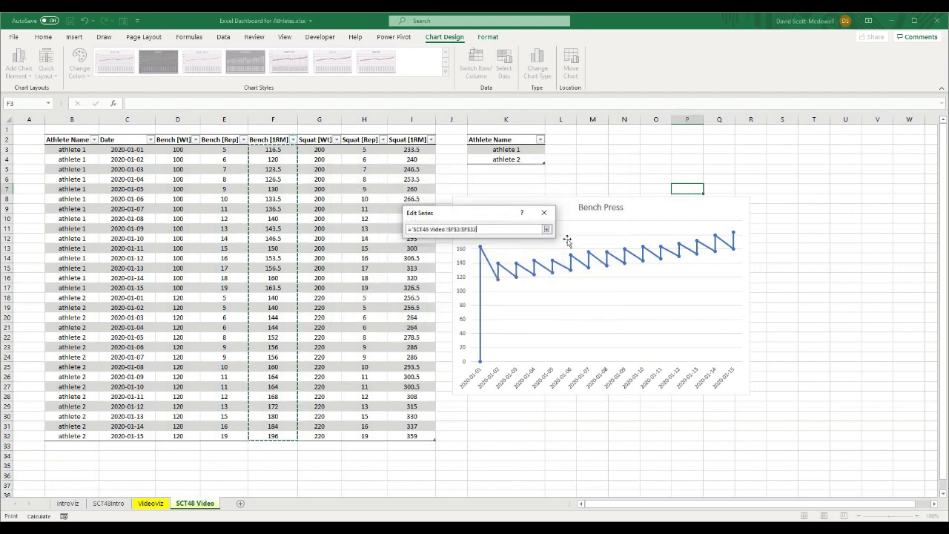
{"action": "left_click", "coordinate": [546, 231]}
{"action": "left_click", "coordinate": [491, 274]}
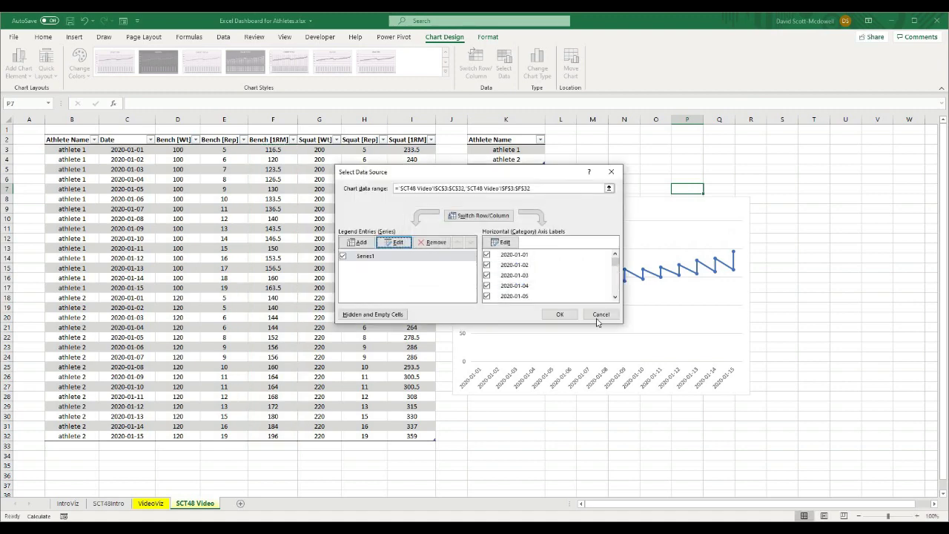
{"action": "left_click", "coordinate": [568, 316]}
- Move the Bench Press chart down so its lower edge lines up with the data table's last row
{"action": "left_click_drag", "start_coordinate": [538, 209], "coordinate": [531, 252]}
{"action": "left_click", "coordinate": [686, 199]}
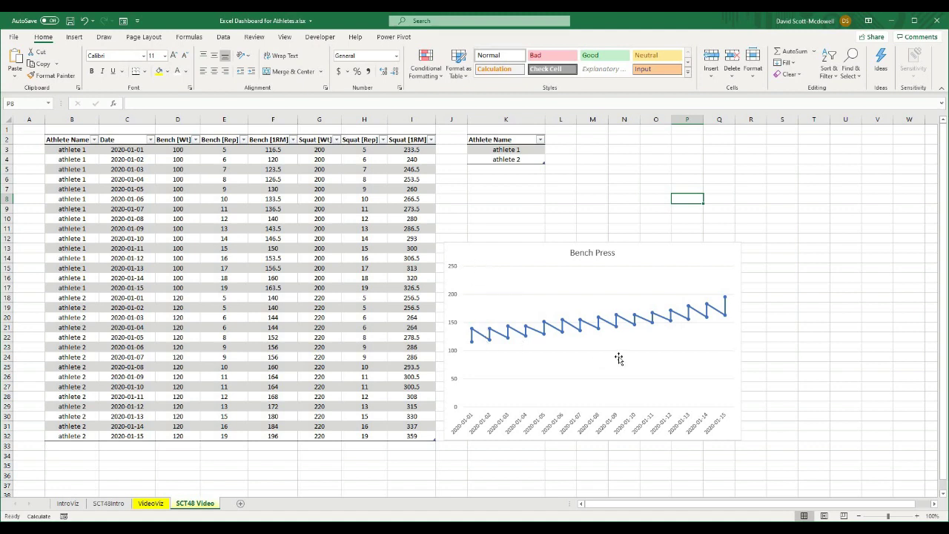
{"action": "left_click", "coordinate": [480, 222]}
- Insert an Athlete Name slicer for the TBLData table, place it beside the roster table and shorten it to end at row 11
{"action": "left_click", "coordinate": [178, 160]}
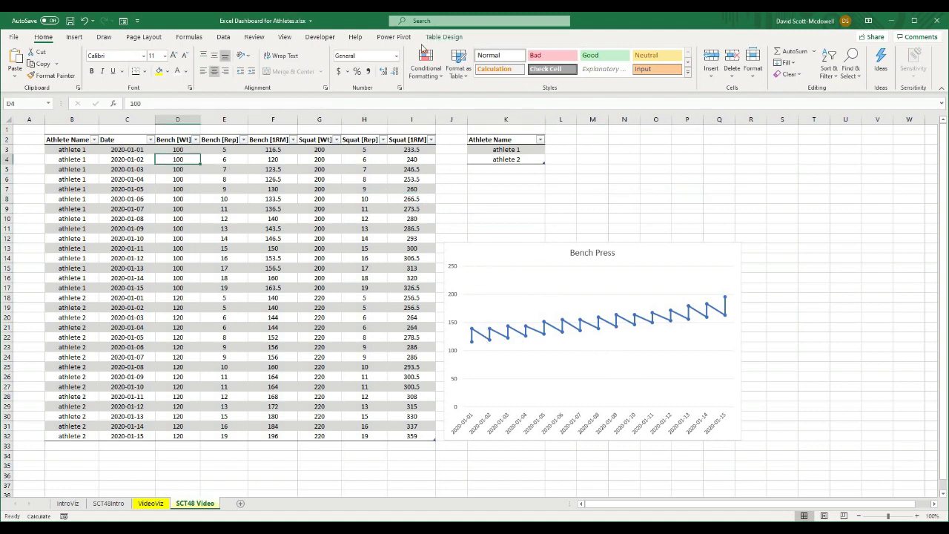
{"action": "left_click", "coordinate": [442, 37]}
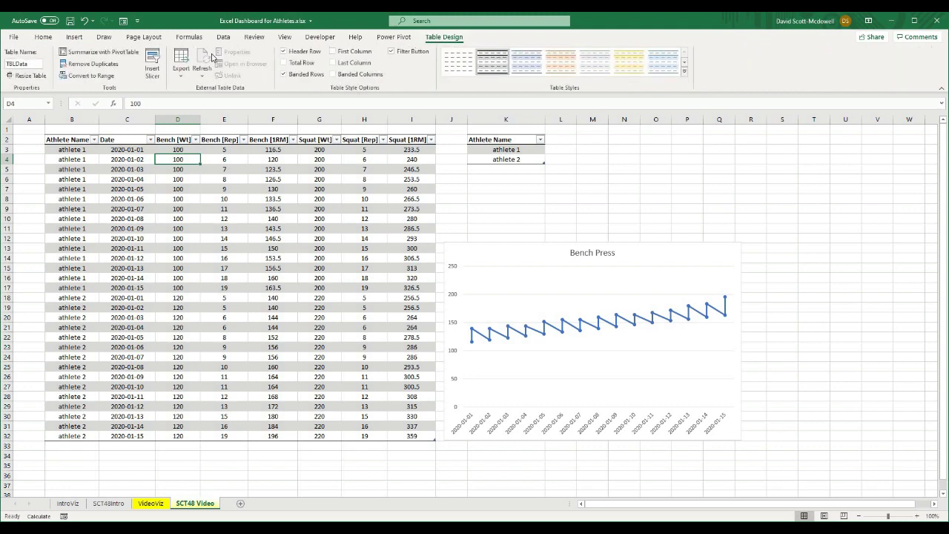
{"action": "left_click", "coordinate": [153, 63]}
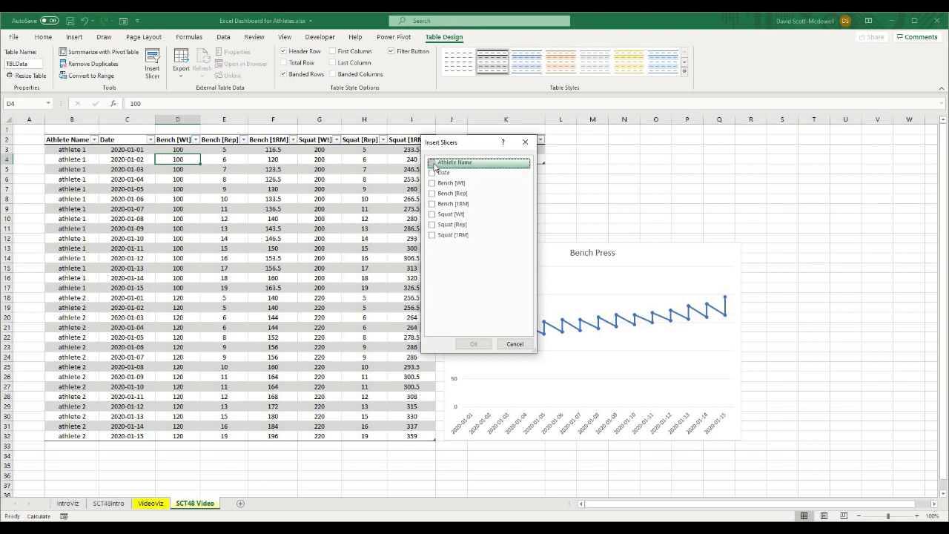
{"action": "left_click", "coordinate": [480, 344]}
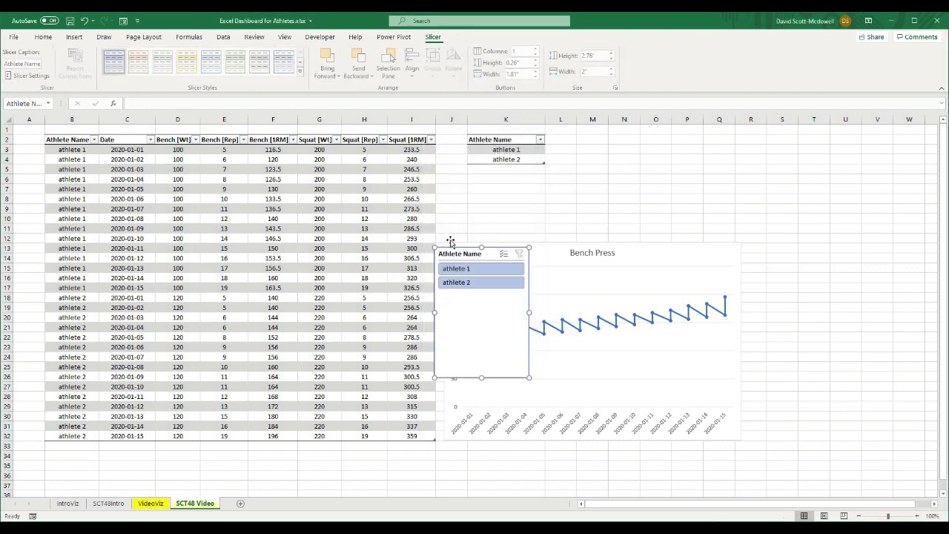
{"action": "left_click_drag", "start_coordinate": [455, 256], "coordinate": [570, 144]}
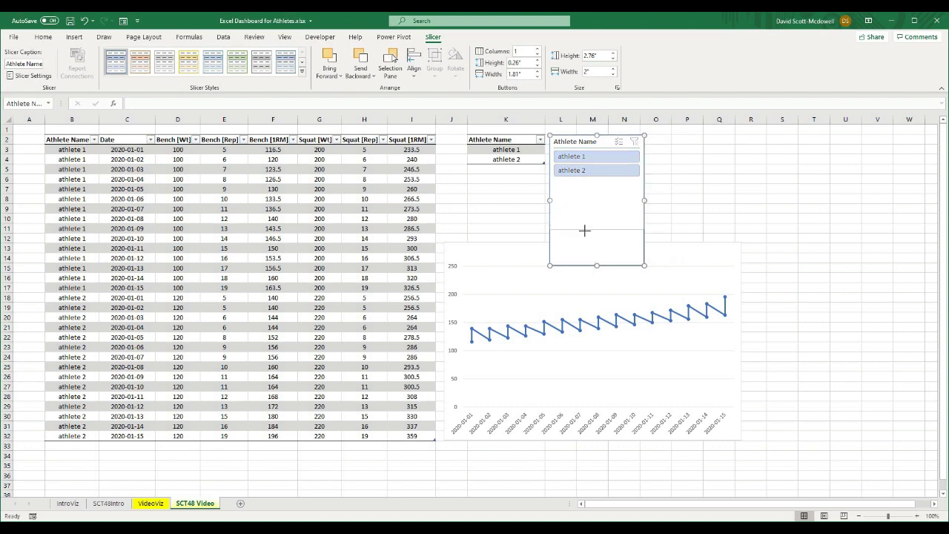
{"action": "left_click_drag", "start_coordinate": [585, 234], "coordinate": [585, 231]}
{"action": "left_click", "coordinate": [688, 209]}
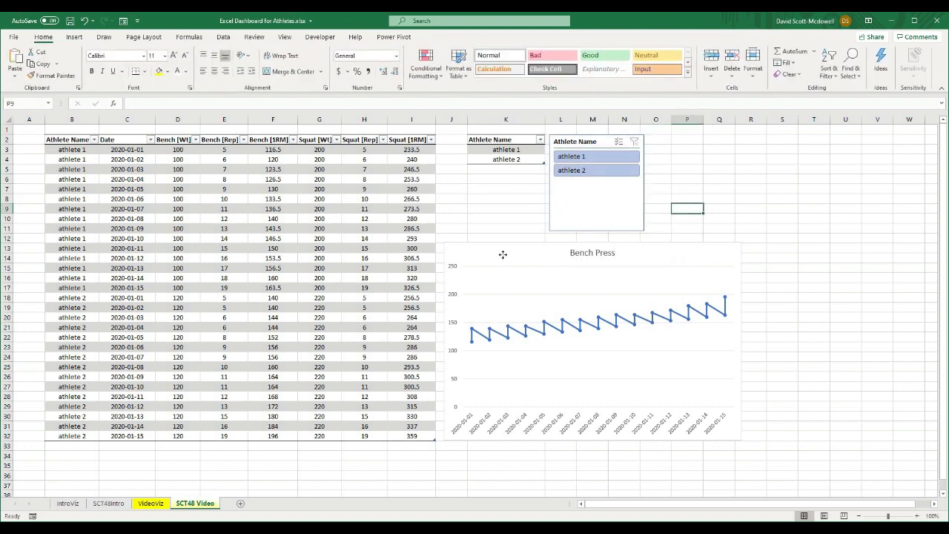
- Move the Bench Press chart to start around row 34, below the data table, and place the Athlete Name slicer beside it
{"action": "mouse_move", "coordinate": [503, 254]}
{"action": "left_mouse_down"}
{"action": "mouse_move", "coordinate": [467, 354]}
{"action": "mouse_move", "coordinate": [504, 260]}
{"action": "mouse_move", "coordinate": [520, 259]}
{"action": "left_mouse_up"}
{"action": "mouse_move", "coordinate": [585, 256]}
{"action": "left_mouse_down"}
{"action": "mouse_move", "coordinate": [585, 317]}
{"action": "mouse_move", "coordinate": [576, 269]}
{"action": "left_mouse_up"}
{"action": "scroll", "coordinate": [586, 267], "scroll_direction": "down", "scroll_amount": 1}
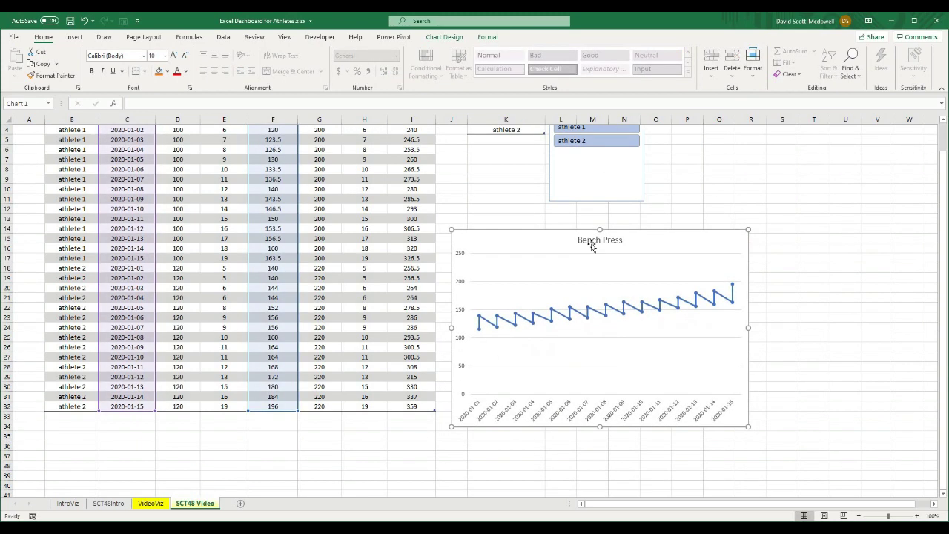
{"action": "scroll", "coordinate": [594, 245], "scroll_direction": "down", "scroll_amount": 3}
{"action": "left_click_drag", "start_coordinate": [519, 234], "coordinate": [513, 356]}
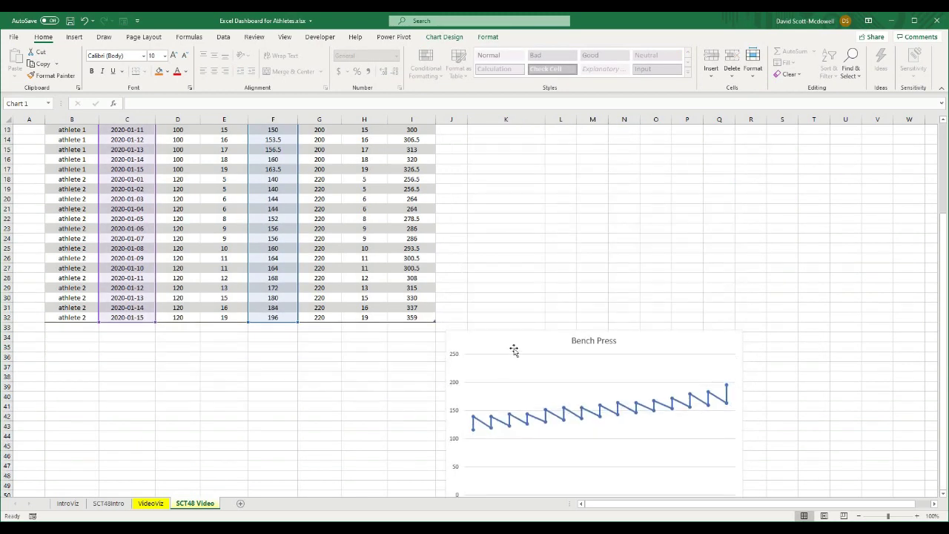
{"action": "scroll", "coordinate": [585, 227], "scroll_direction": "up", "scroll_amount": 4}
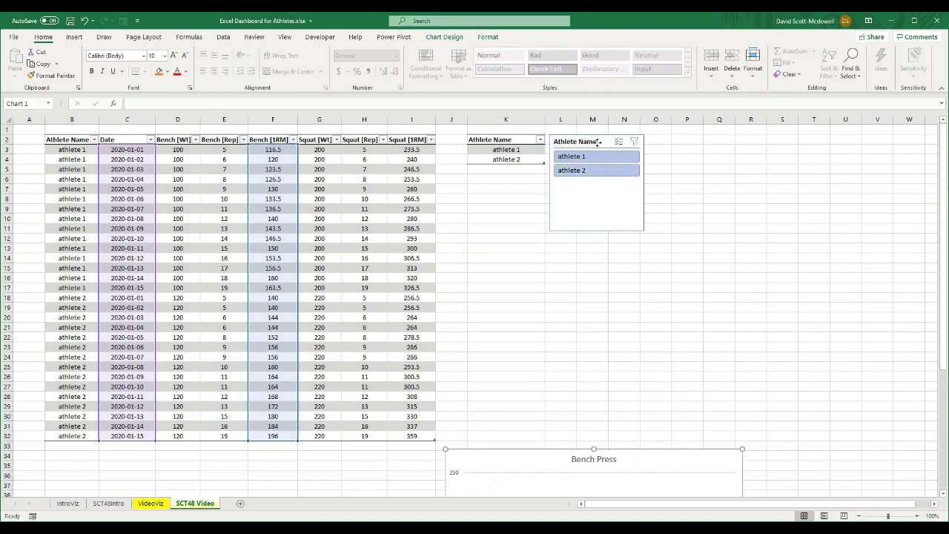
{"action": "left_click_drag", "start_coordinate": [593, 156], "coordinate": [382, 473]}
{"action": "left_click", "coordinate": [628, 352]}
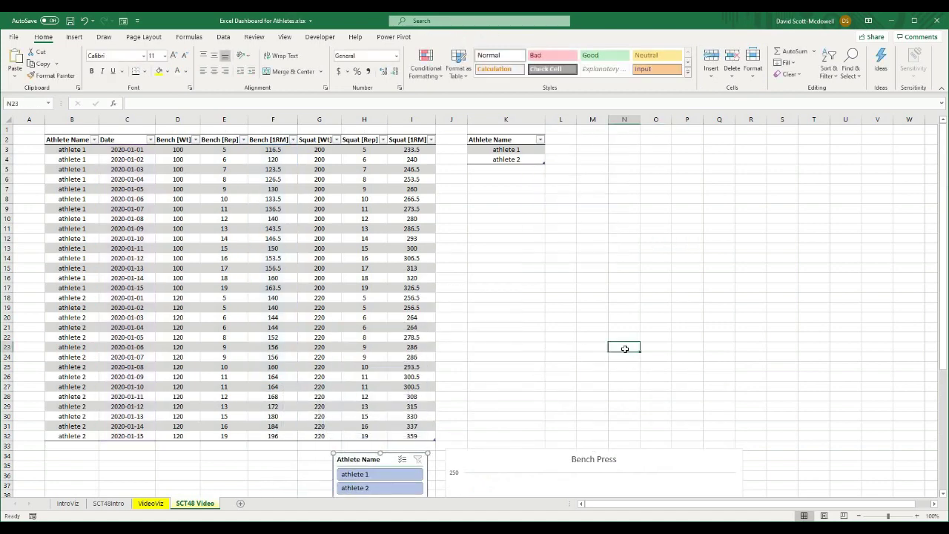
- Try the slicer by filtering the data table and chart alternately to athlete 1 and athlete 2
{"action": "scroll", "coordinate": [778, 394], "scroll_direction": "down", "scroll_amount": 8}
{"action": "left_click", "coordinate": [355, 238]}
{"action": "left_click", "coordinate": [363, 329]}
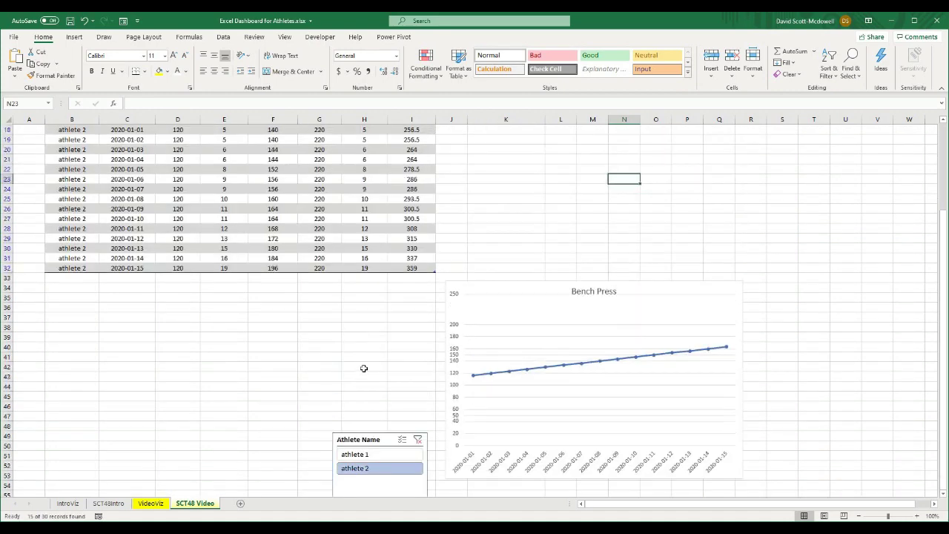
{"action": "left_click", "coordinate": [364, 453]}
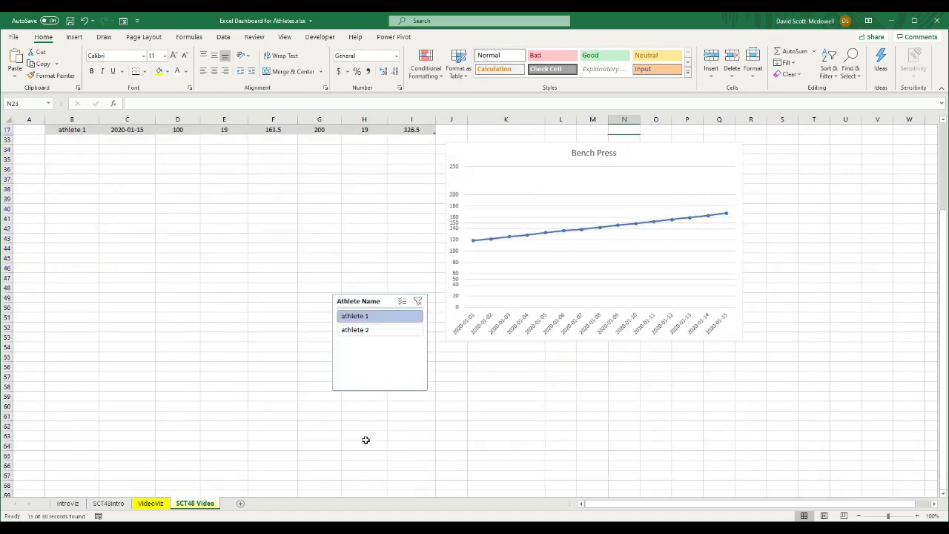
{"action": "left_click", "coordinate": [356, 330]}
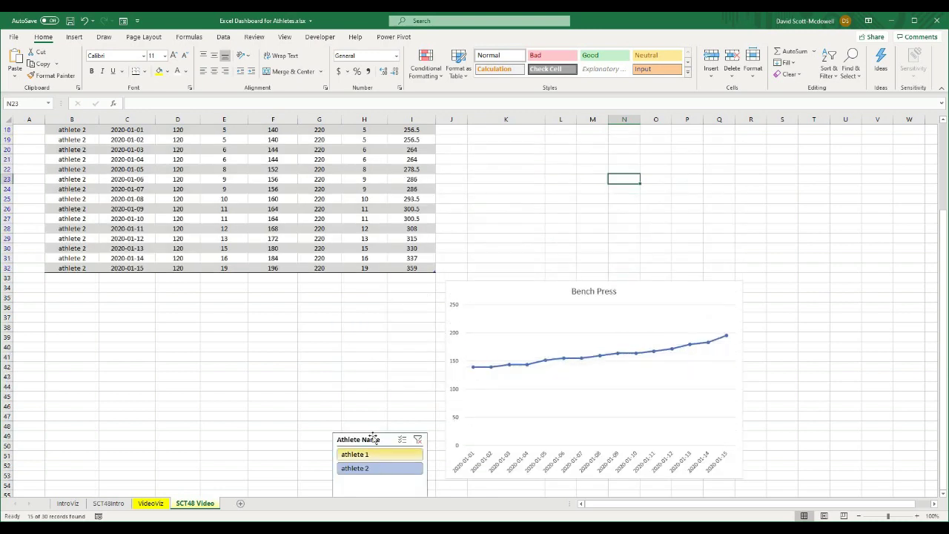
- Clear the Athlete Name slicer's filter and position the slicer below the data table, directly beside the Bench Press chart
{"action": "left_click_drag", "start_coordinate": [385, 437], "coordinate": [397, 287]}
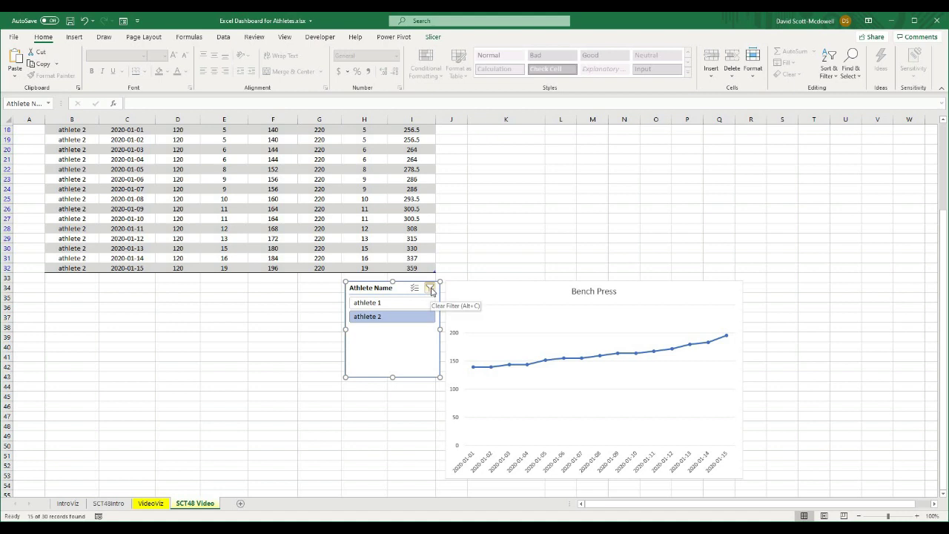
{"action": "left_click", "coordinate": [431, 288]}
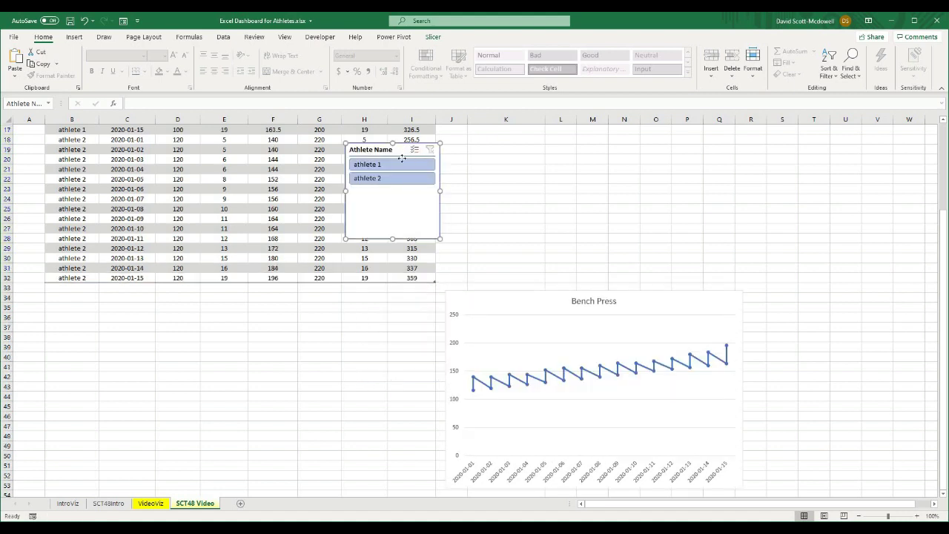
{"action": "left_click_drag", "start_coordinate": [398, 204], "coordinate": [395, 353]}
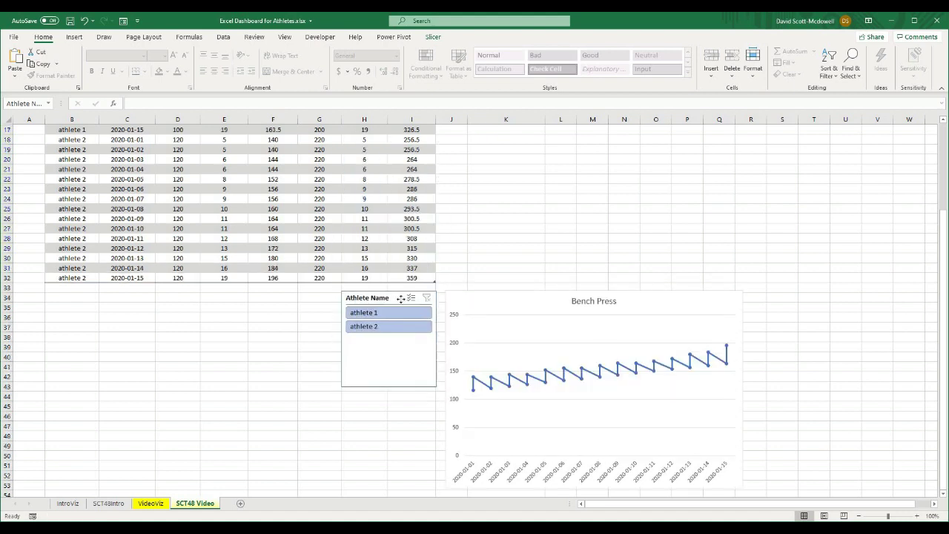
- Insert a Date slicer for the TBLData table and place it directly beside the Athlete Name slicer below the table
{"action": "left_click", "coordinate": [391, 419]}
{"action": "scroll", "coordinate": [392, 421], "scroll_direction": "up", "scroll_amount": 2}
{"action": "left_click", "coordinate": [390, 238]}
{"action": "left_click", "coordinate": [458, 37]}
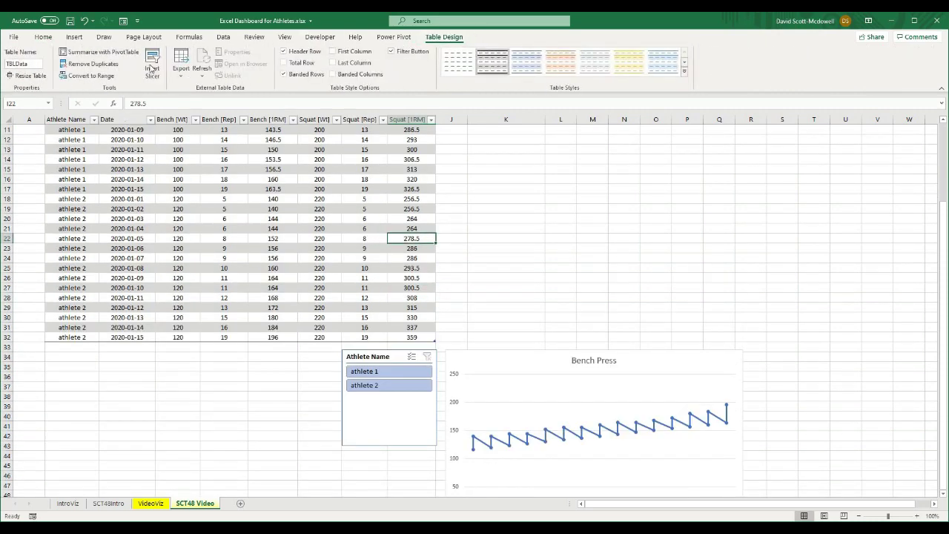
{"action": "left_click", "coordinate": [152, 65]}
{"action": "left_click", "coordinate": [445, 173]}
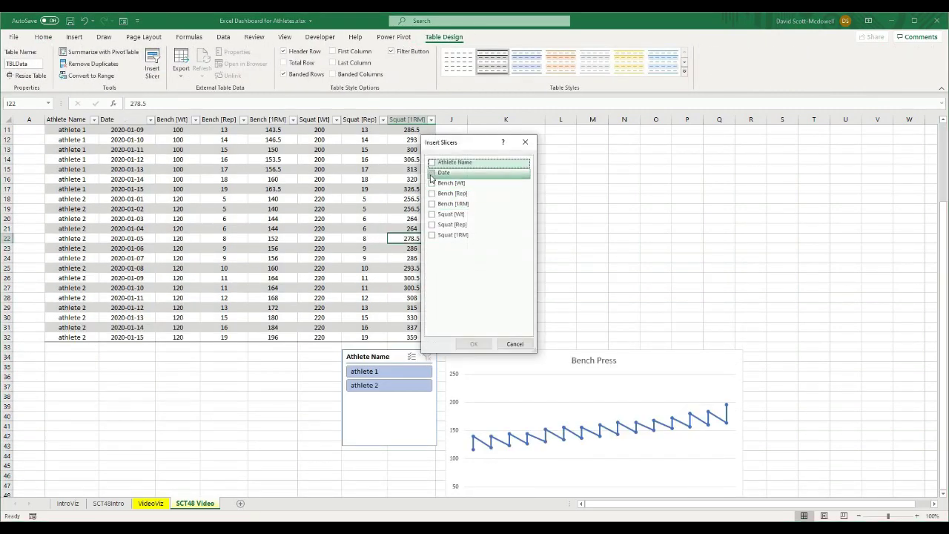
{"action": "left_click", "coordinate": [475, 340]}
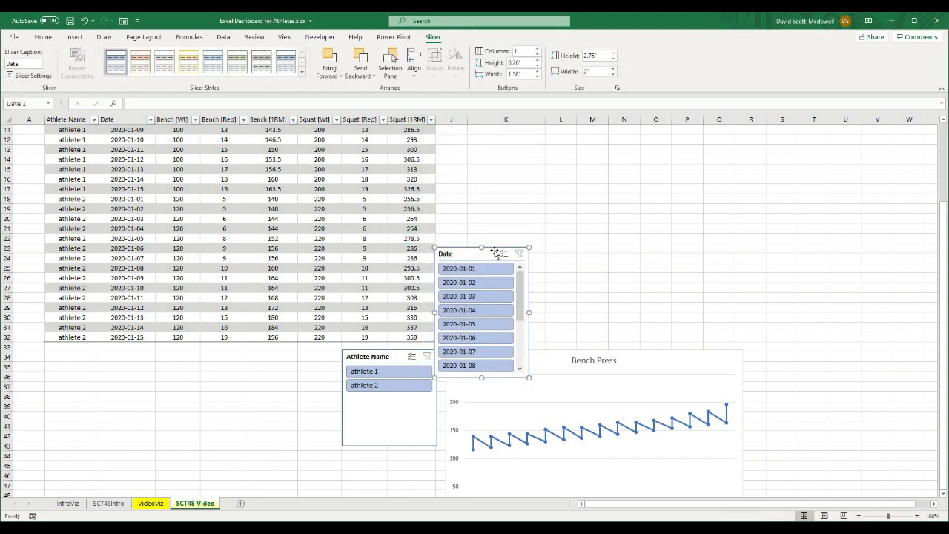
{"action": "left_click_drag", "start_coordinate": [498, 252], "coordinate": [278, 336]}
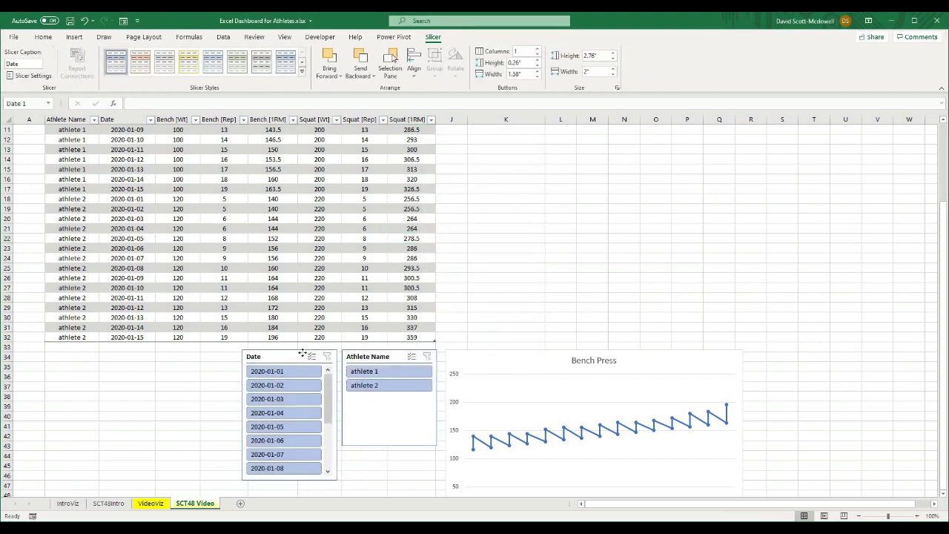
{"action": "left_click", "coordinate": [542, 285]}
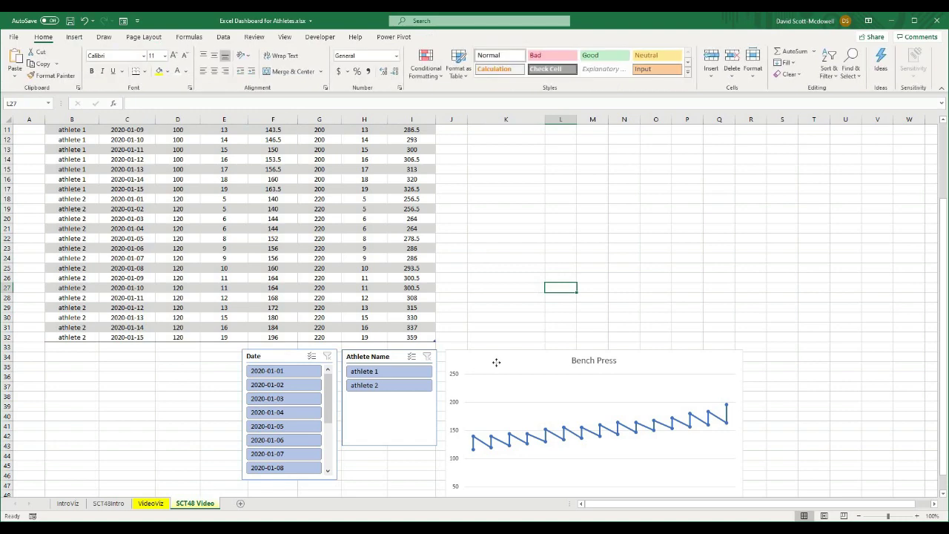
- Duplicate the Bench Press chart and place the copy below the slicers
{"action": "left_click", "coordinate": [496, 363]}
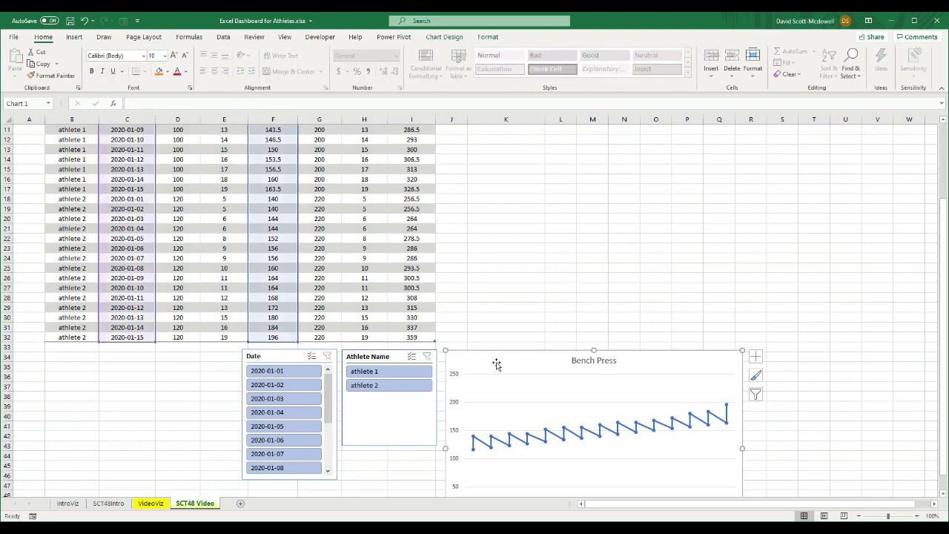
{"action": "scroll", "coordinate": [496, 363], "scroll_direction": "down", "scroll_amount": 8}
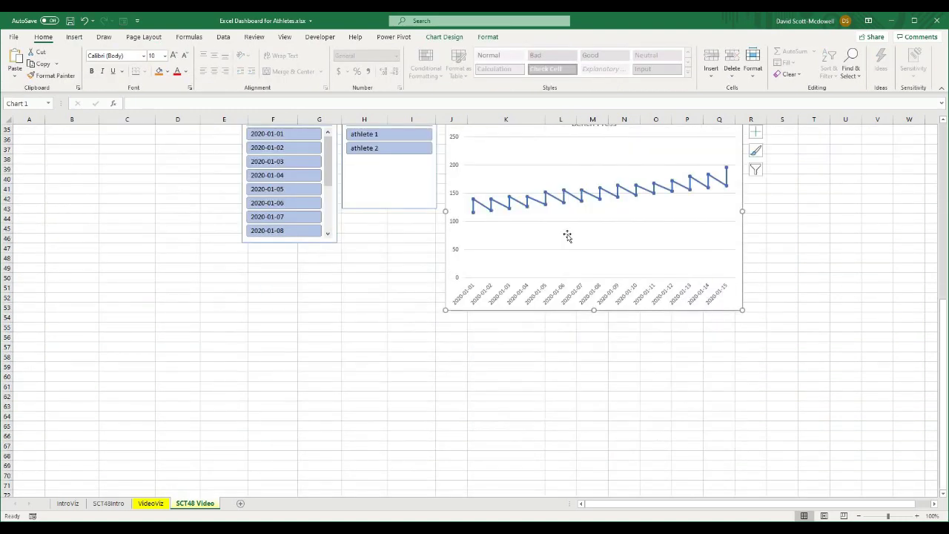
{"action": "scroll", "coordinate": [570, 250], "scroll_direction": "up", "scroll_amount": 3}
{"action": "mouse_move", "coordinate": [538, 218]}
{"action": "left_mouse_down"}
{"action": "mouse_move", "coordinate": [549, 267]}
{"action": "mouse_move", "coordinate": [549, 208]}
{"action": "mouse_move", "coordinate": [540, 209]}
{"action": "left_mouse_up"}
{"action": "key", "text": "ctrl+c"}
{"action": "left_click", "coordinate": [398, 349]}
{"action": "key", "text": "ctrl+v"}
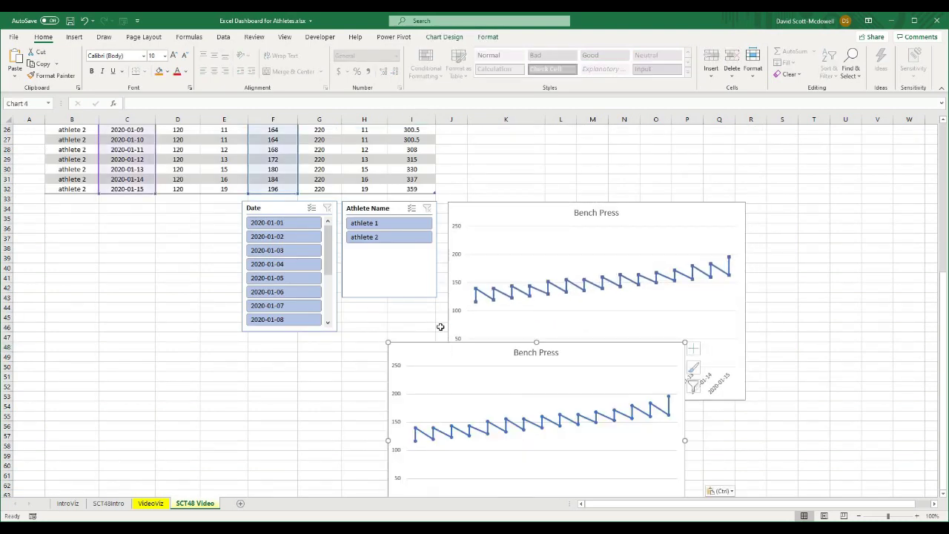
{"action": "left_click_drag", "start_coordinate": [362, 366], "coordinate": [216, 345]}
- Change the title of the duplicated chart to "Squat"
{"action": "left_click", "coordinate": [278, 353]}
{"action": "double_click", "coordinate": [278, 353]}
{"action": "triple_click", "coordinate": [278, 351]}
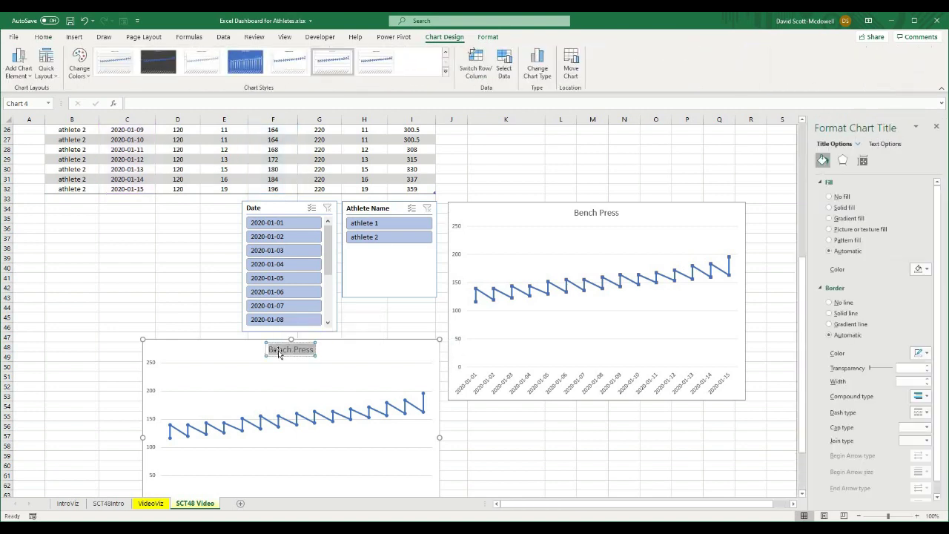
{"action": "type", "text": "Squat"}
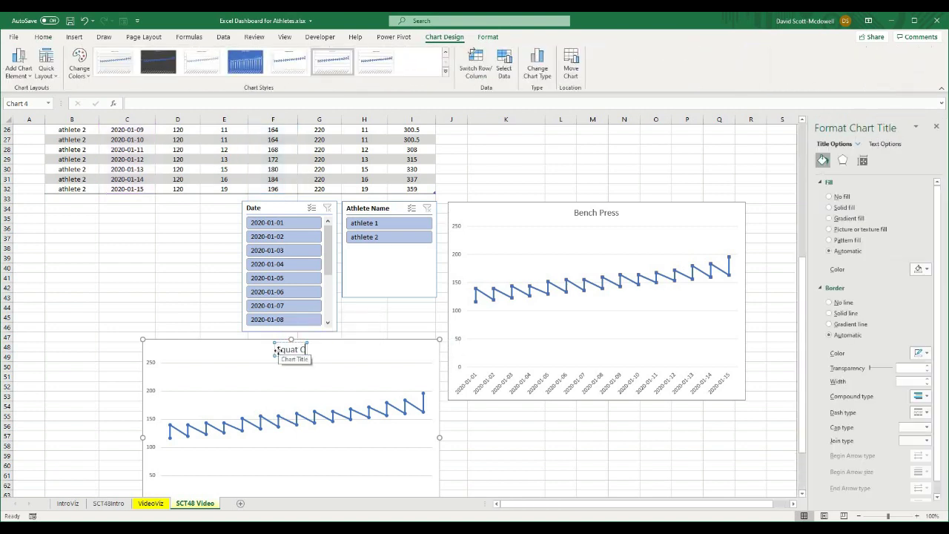
{"action": "left_click", "coordinate": [366, 326]}
{"action": "left_click", "coordinate": [416, 371]}
- Change the Squat chart's series values to the Squat [1RM] data in I3:I32
{"action": "right_click", "coordinate": [330, 401]}
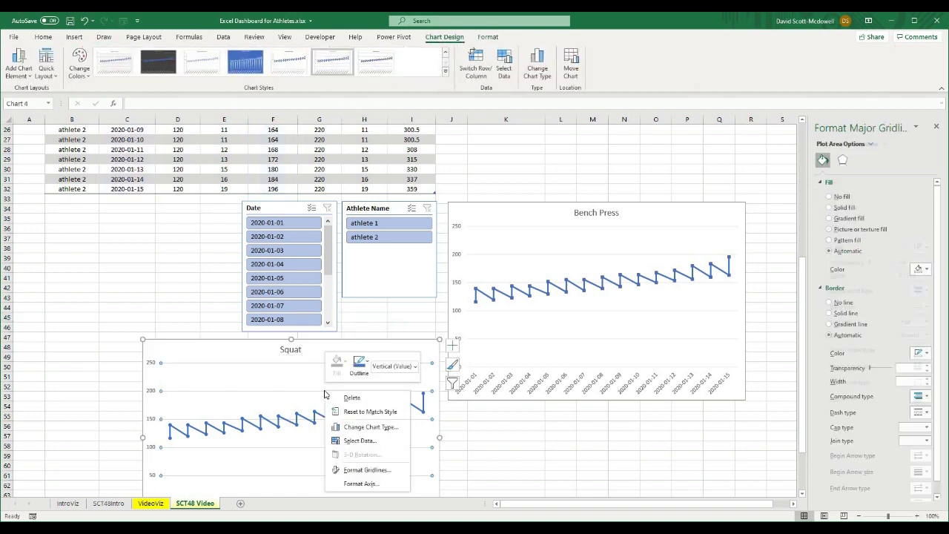
{"action": "left_click", "coordinate": [305, 401]}
{"action": "right_click", "coordinate": [305, 401]}
{"action": "left_click", "coordinate": [338, 465]}
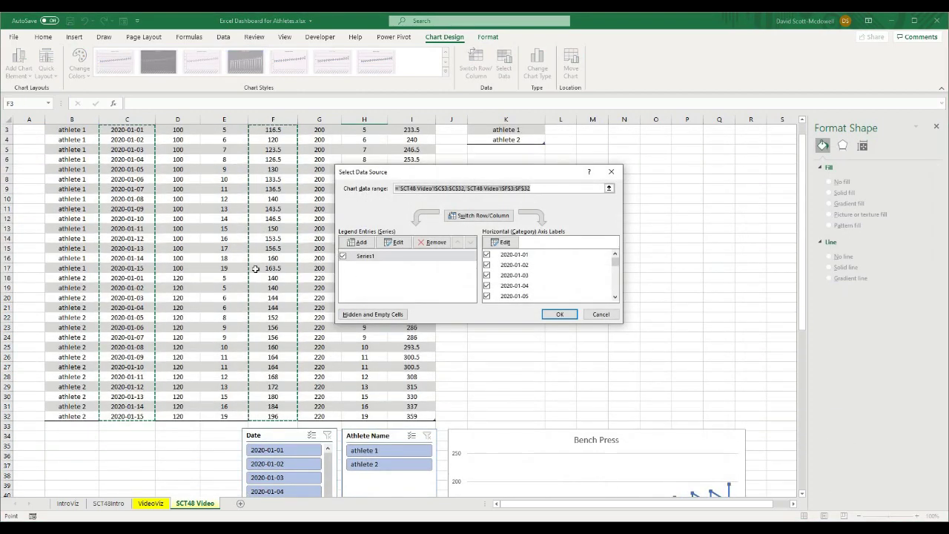
{"action": "left_click", "coordinate": [395, 243]}
{"action": "scroll", "coordinate": [404, 163], "scroll_direction": "up", "scroll_amount": 1}
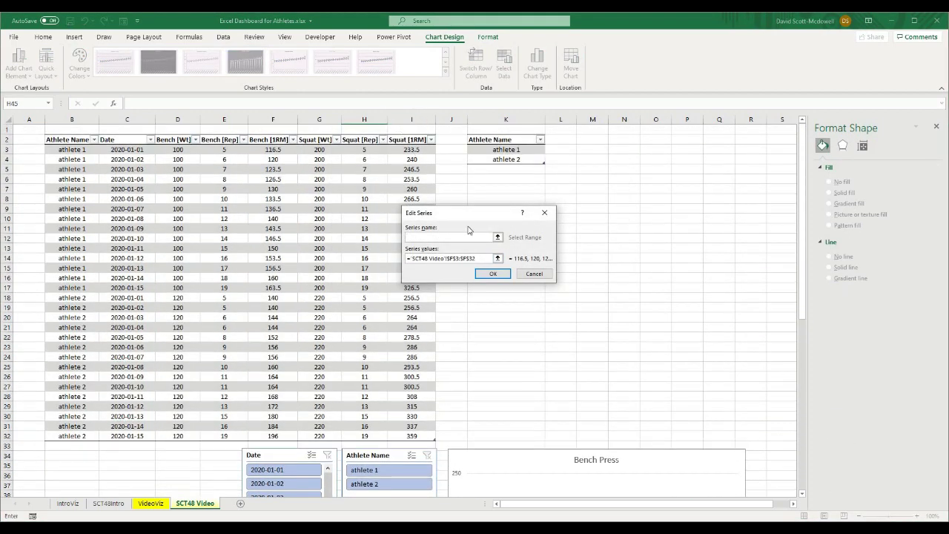
{"action": "left_click", "coordinate": [496, 258]}
{"action": "left_click", "coordinate": [411, 149]}
{"action": "key", "text": "ctrl+shift+Down"}
{"action": "left_click", "coordinate": [547, 230]}
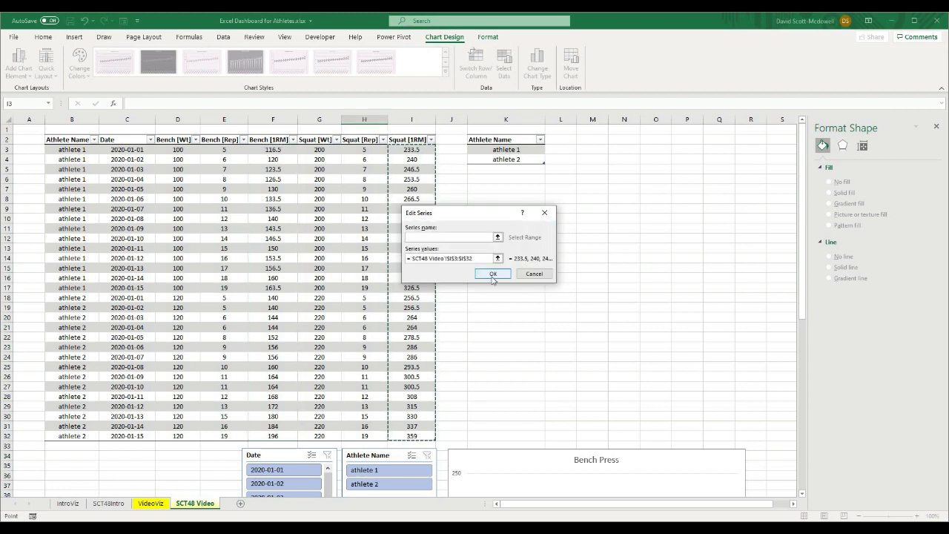
{"action": "left_click", "coordinate": [493, 274]}
{"action": "left_click", "coordinate": [555, 313]}
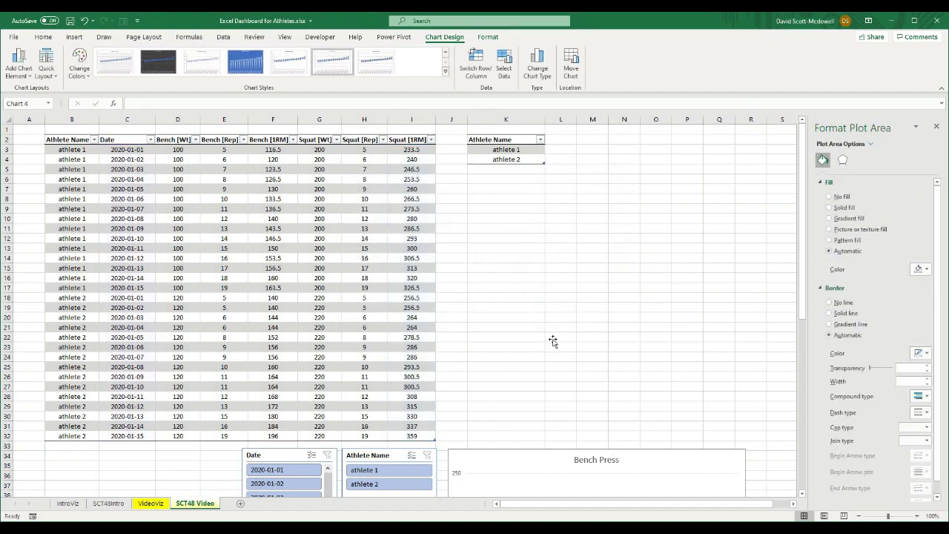
{"action": "scroll", "coordinate": [552, 335], "scroll_direction": "down", "scroll_amount": 10}
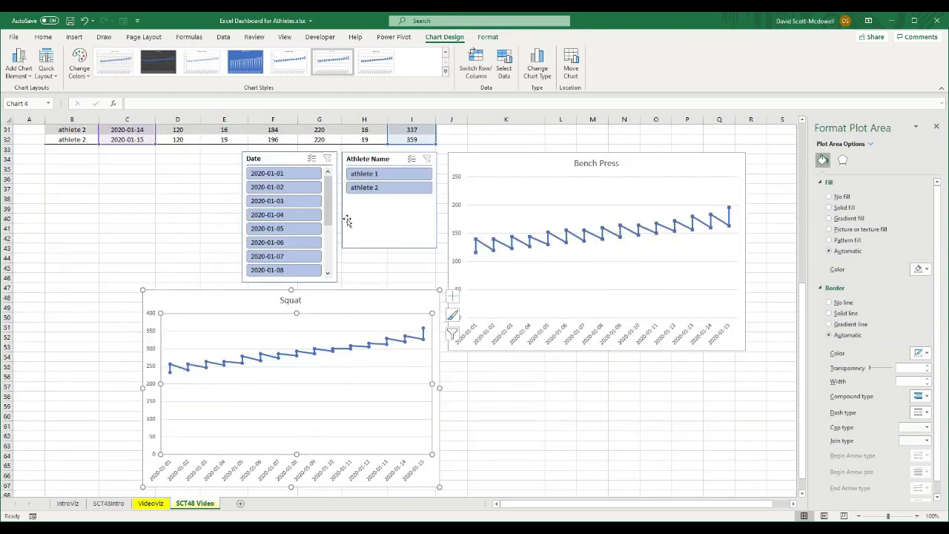
- Try filtering the table and both charts to athlete 1 with the slicer, and undo the filter
{"action": "left_click", "coordinate": [375, 177]}
{"action": "scroll", "coordinate": [408, 230], "scroll_direction": "up", "scroll_amount": 2}
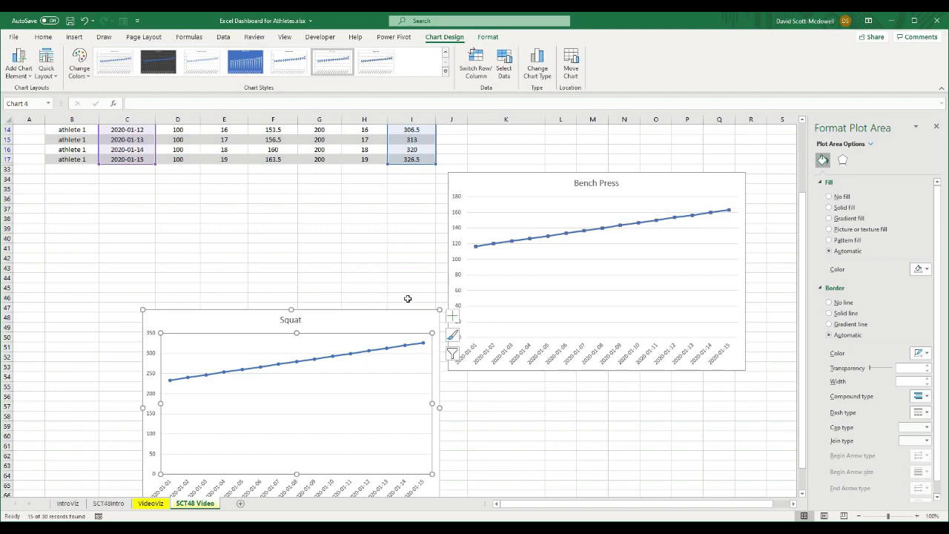
{"action": "key", "text": "ctrl+z"}
{"action": "left_click", "coordinate": [502, 265]}
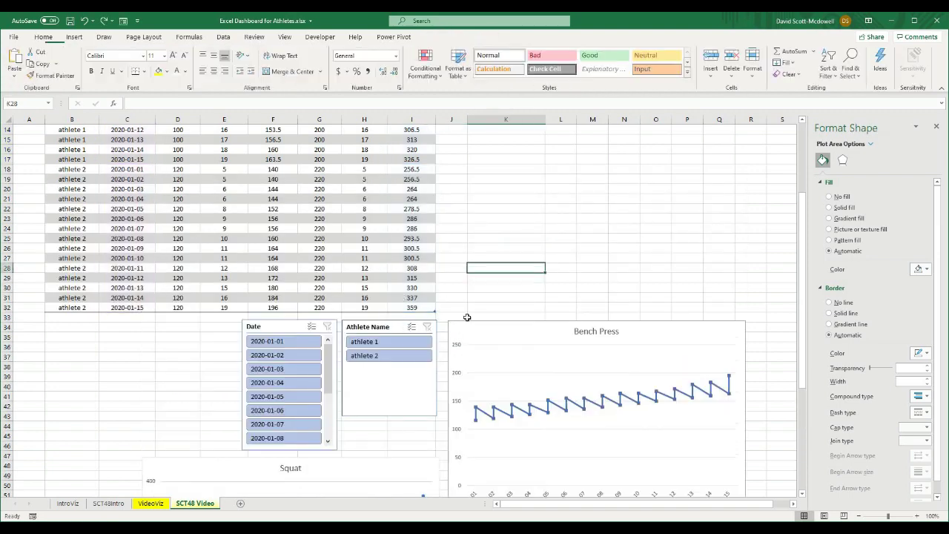
- Deselect the chart and close the Format Shape pane
{"action": "scroll", "coordinate": [278, 364], "scroll_direction": "down", "scroll_amount": 3}
{"action": "scroll", "coordinate": [403, 346], "scroll_direction": "down", "scroll_amount": 2}
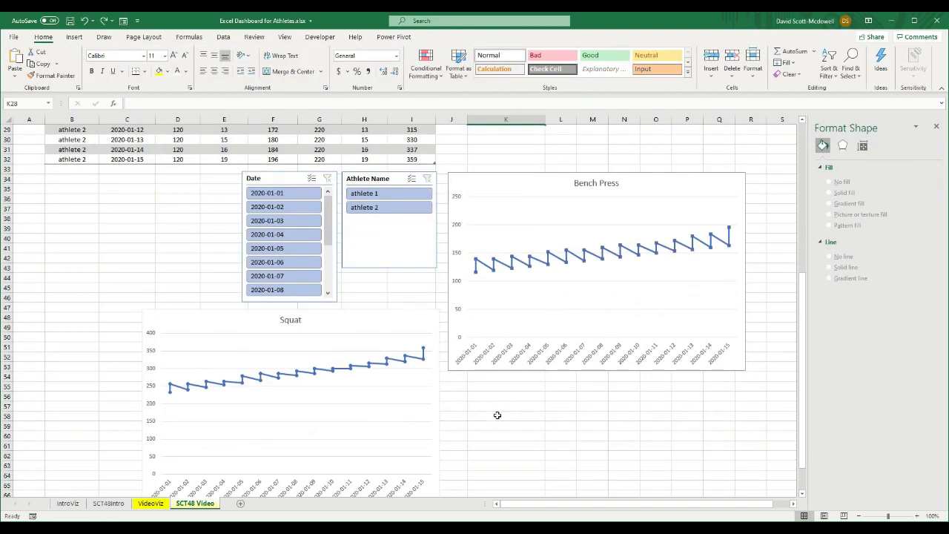
{"action": "left_click", "coordinate": [500, 413]}
{"action": "left_click", "coordinate": [936, 129]}
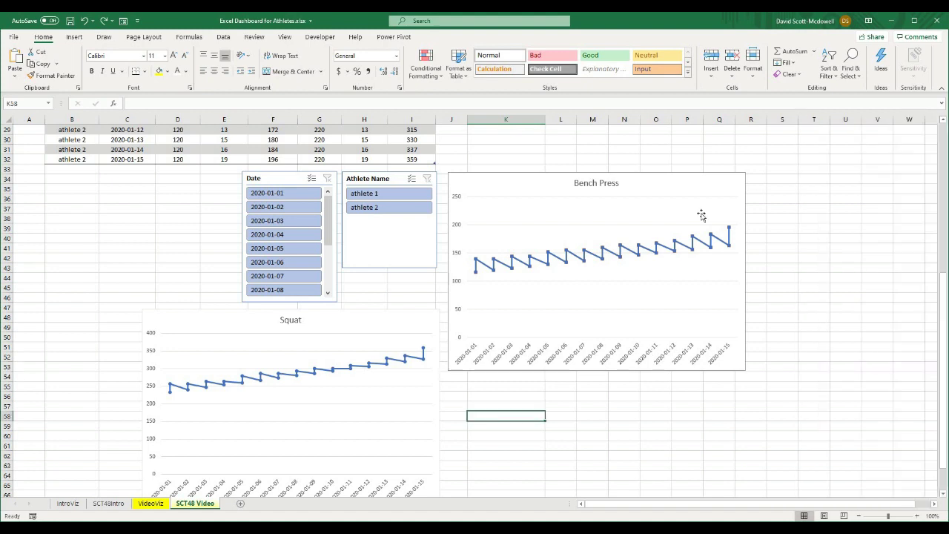
- Select both charts and both slicers together and cut them from the SCT48 Video sheet
{"action": "left_click", "coordinate": [477, 184]}
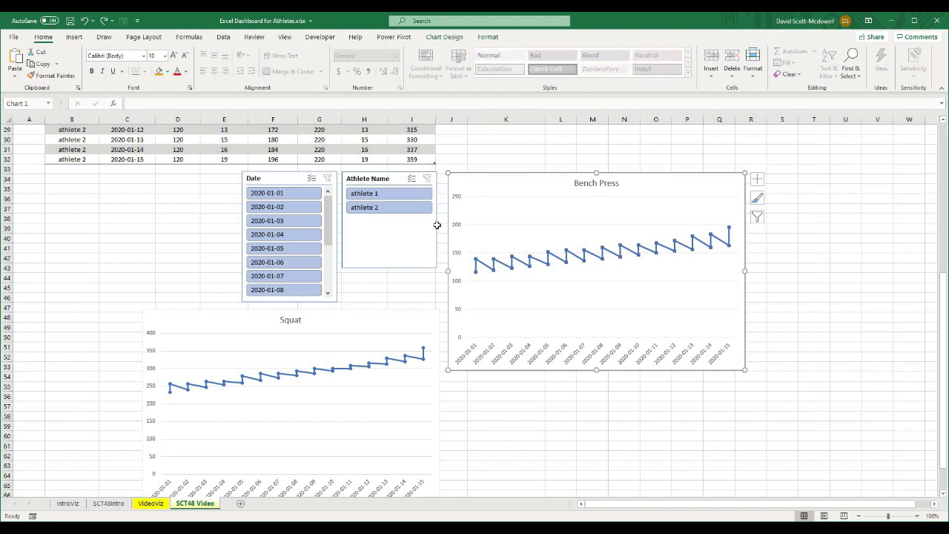
{"action": "left_click", "coordinate": [401, 242]}
{"action": "left_click", "coordinate": [335, 270], "text": "shift"}
{"action": "left_click", "coordinate": [361, 327], "text": "shift"}
{"action": "right_click", "coordinate": [361, 325]}
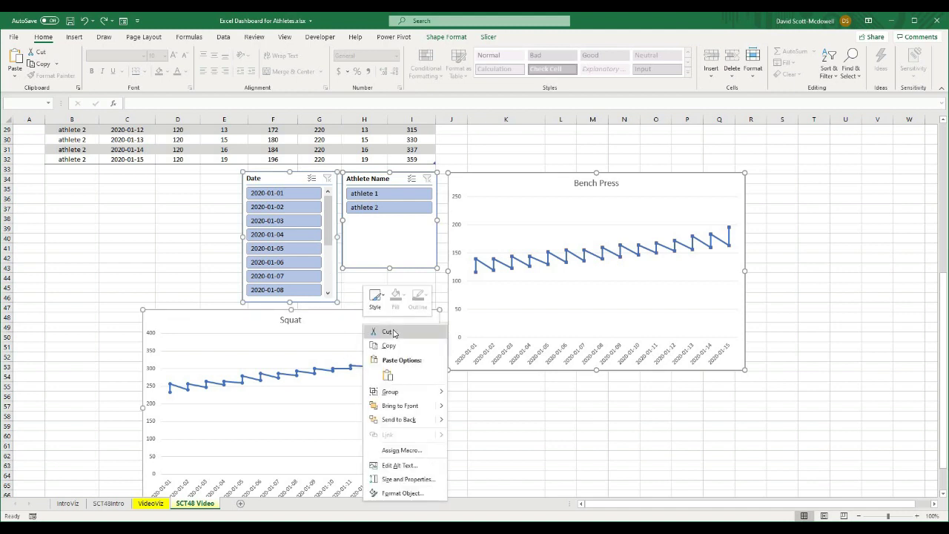
{"action": "key", "text": "Escape"}
{"action": "key", "text": "ctrl+x"}
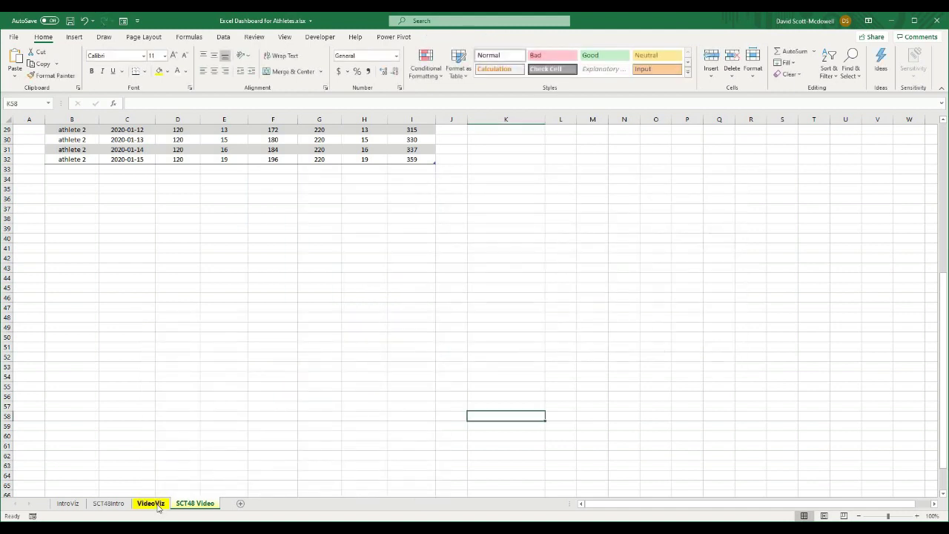
- Paste the cut charts and slicers onto the VideoViz sheet at cell E9
{"action": "left_click", "coordinate": [151, 504]}
{"action": "right_click", "coordinate": [158, 209]}
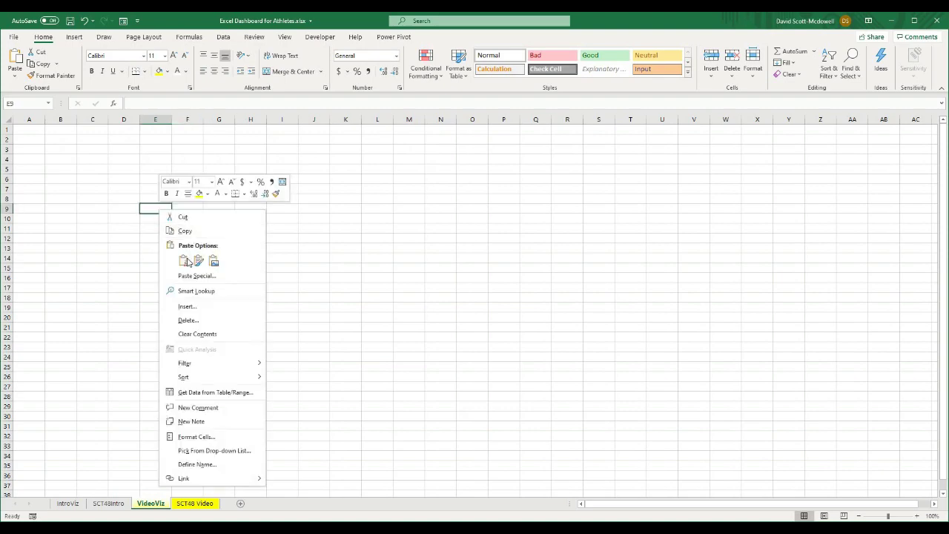
{"action": "key", "text": "Escape"}
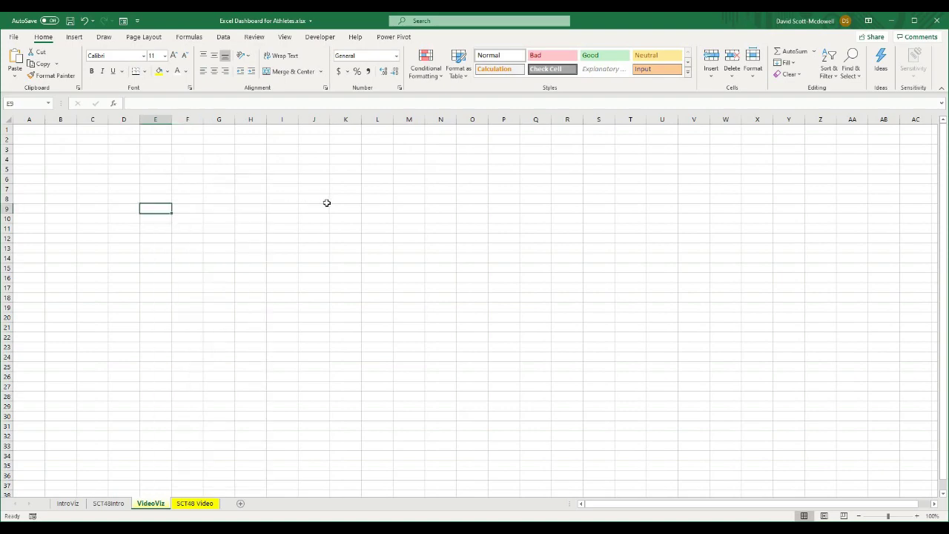
{"action": "key", "text": "ctrl+v"}
- Place the Date slicer at cell B2 and the Athlete Name slicer directly beside it
{"action": "left_click", "coordinate": [333, 169]}
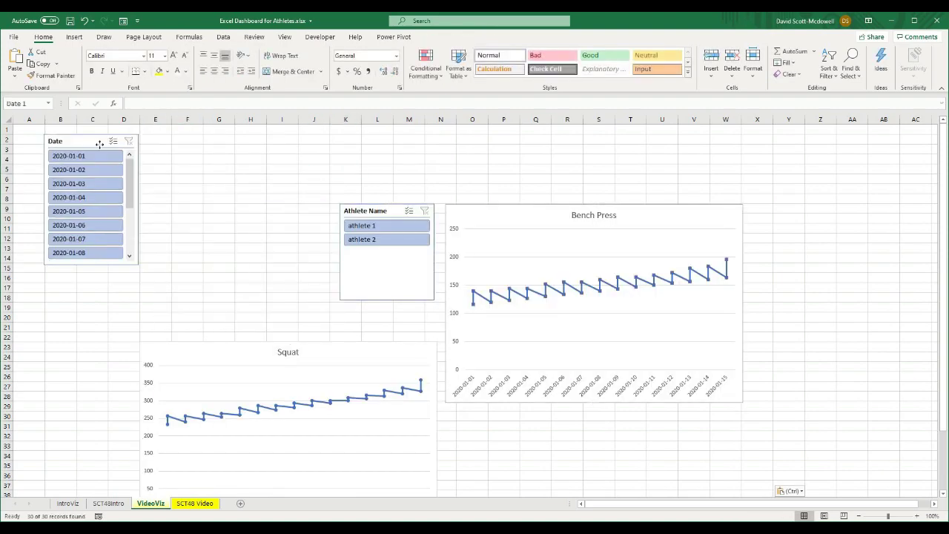
{"action": "left_click_drag", "start_coordinate": [100, 144], "coordinate": [102, 146]}
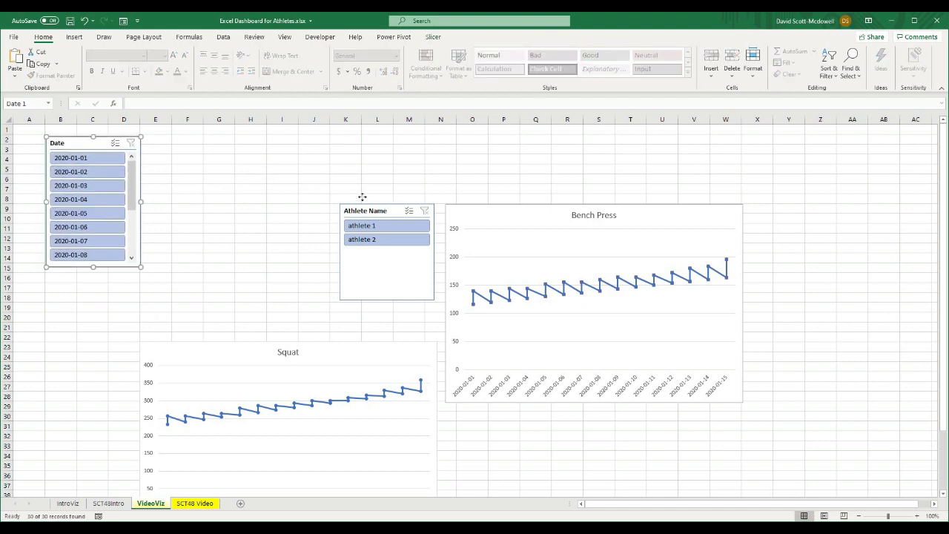
{"action": "left_click_drag", "start_coordinate": [389, 208], "coordinate": [195, 140]}
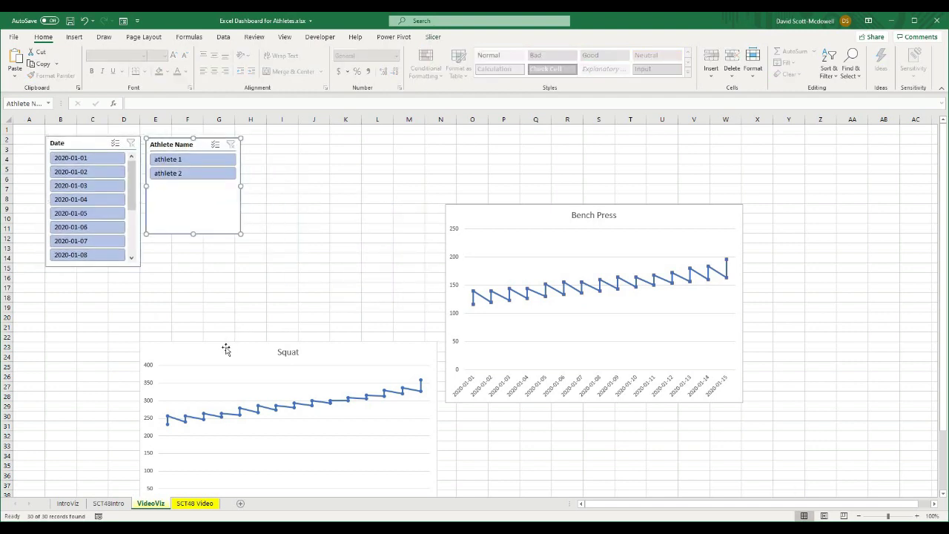
- Move the Squat chart directly below the slicers, widen it to column Q and shorten it to end around row 29
{"action": "left_click_drag", "start_coordinate": [222, 351], "coordinate": [129, 284]}
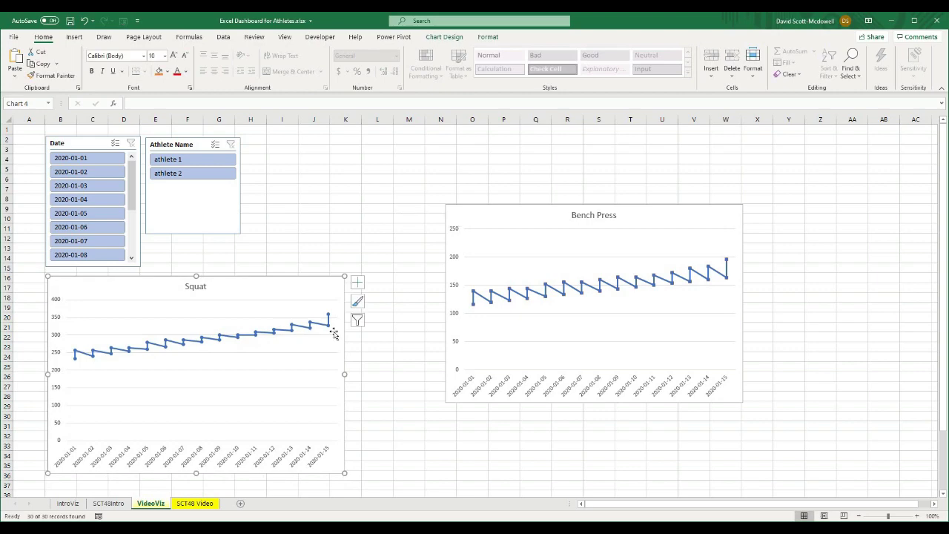
{"action": "left_click_drag", "start_coordinate": [344, 374], "coordinate": [540, 371]}
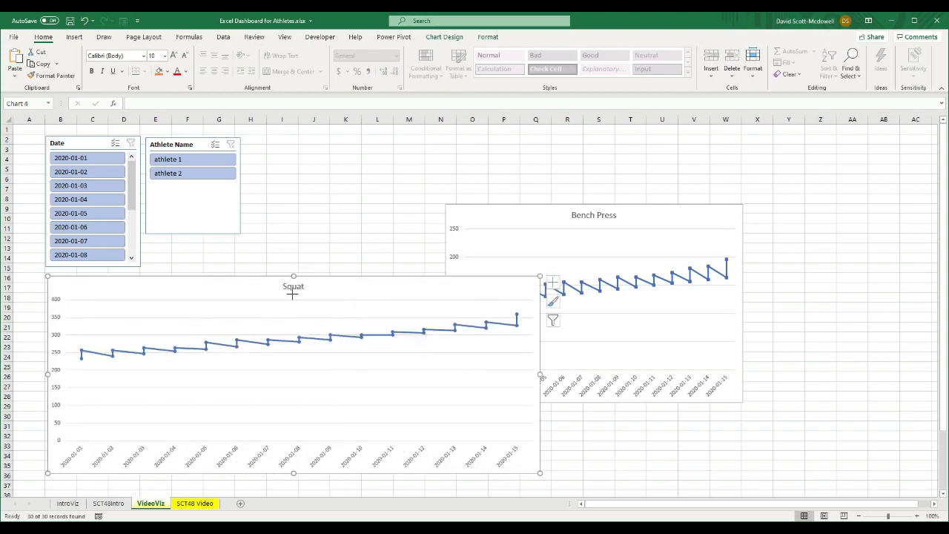
{"action": "left_click_drag", "start_coordinate": [294, 276], "coordinate": [271, 287]}
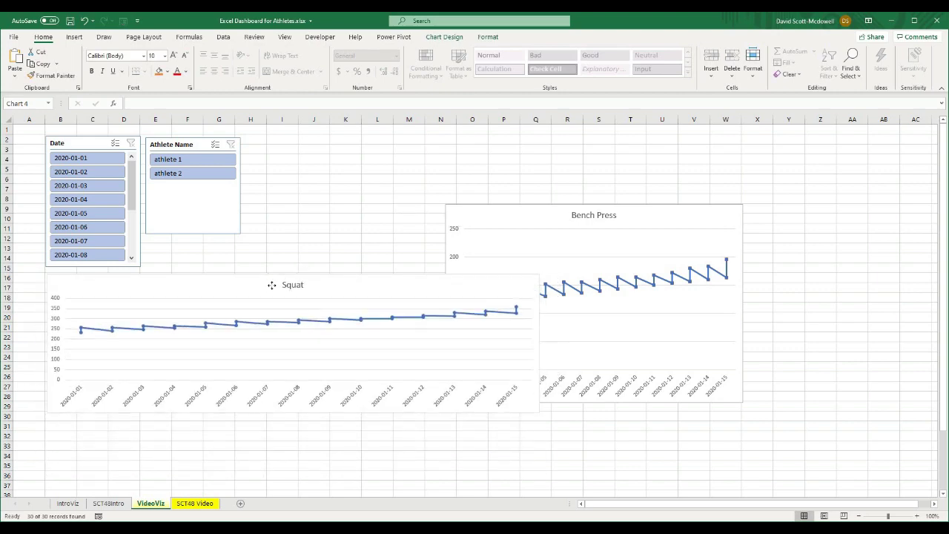
- Move the Bench Press chart beside the Athlete Name slicer and resize it to align with the Squat chart's edge and end at row 15
{"action": "left_click_drag", "start_coordinate": [491, 212], "coordinate": [299, 148]}
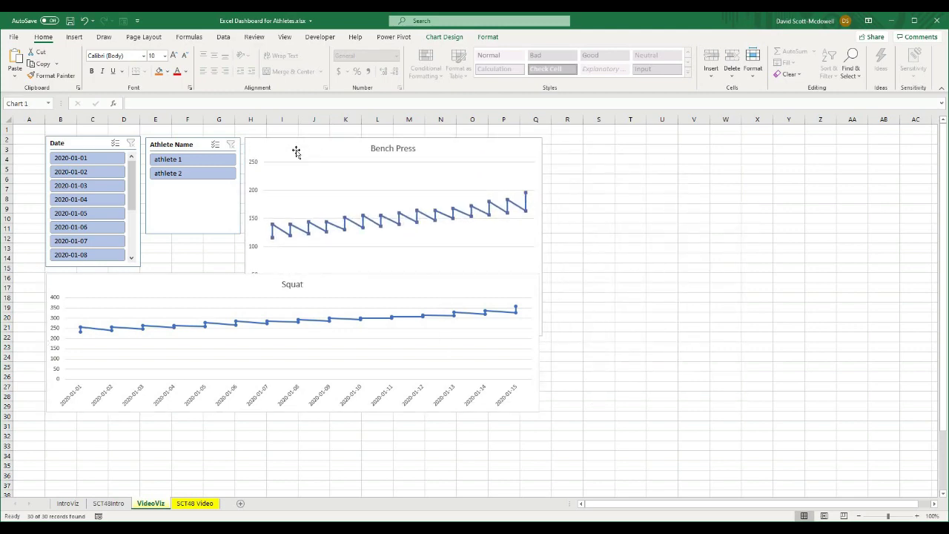
{"action": "left_click_drag", "start_coordinate": [539, 238], "coordinate": [537, 237]}
{"action": "left_click_drag", "start_coordinate": [392, 337], "coordinate": [506, 269]}
{"action": "left_click", "coordinate": [602, 259]}
- Filter the dashboard to athlete 1, switch it to athlete 2, and exclude 2020-01-01, 2020-01-04, 2020-01-06 and 2020-01-07 with the Date slicer
{"action": "left_click", "coordinate": [169, 160]}
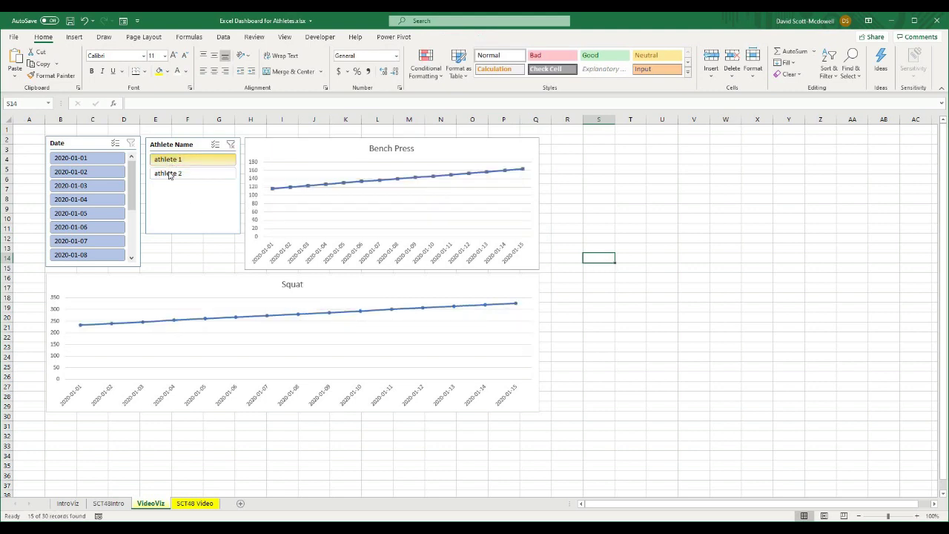
{"action": "left_click", "coordinate": [163, 174]}
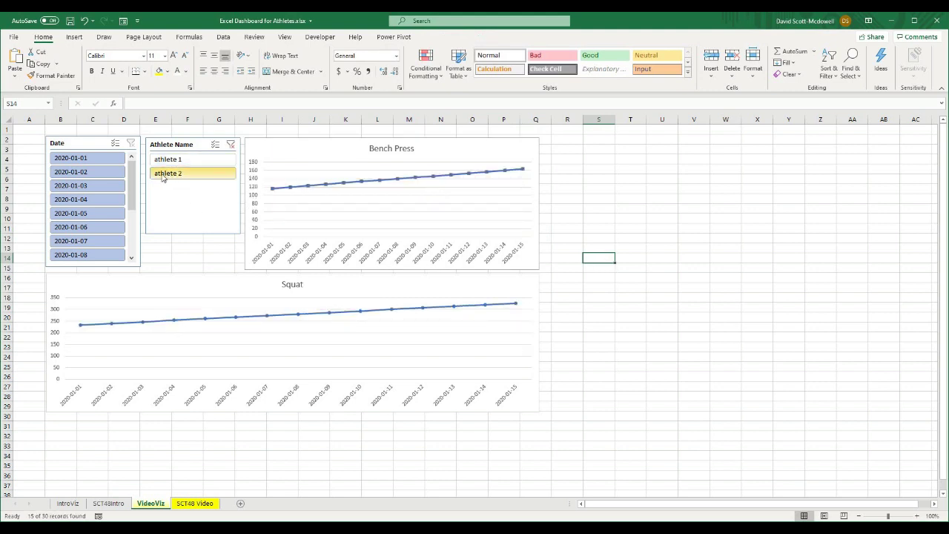
{"action": "left_click", "coordinate": [81, 158]}
{"action": "left_click", "coordinate": [83, 200]}
{"action": "left_click", "coordinate": [89, 227]}
{"action": "left_click", "coordinate": [90, 243]}
{"action": "left_click", "coordinate": [197, 248]}
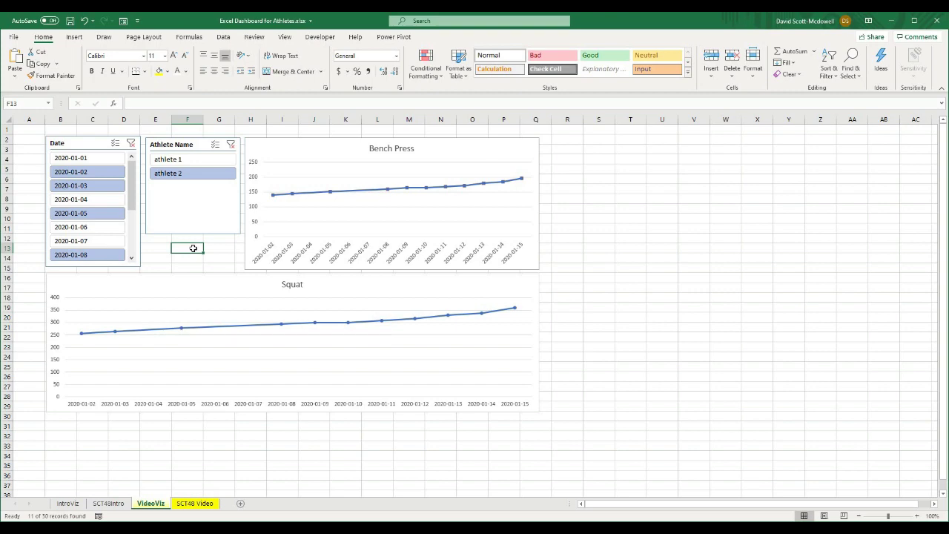
- Clear the Athlete Name and Date filters on the SCT48 Video sheet's data table by reselecting all athletes and all 2020 dates
{"action": "left_click", "coordinate": [194, 505]}
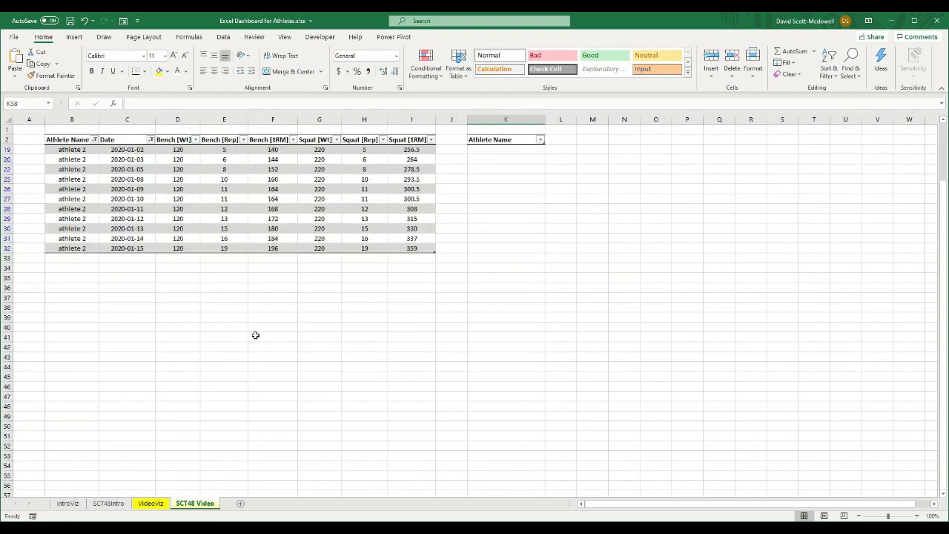
{"action": "left_click", "coordinate": [94, 141]}
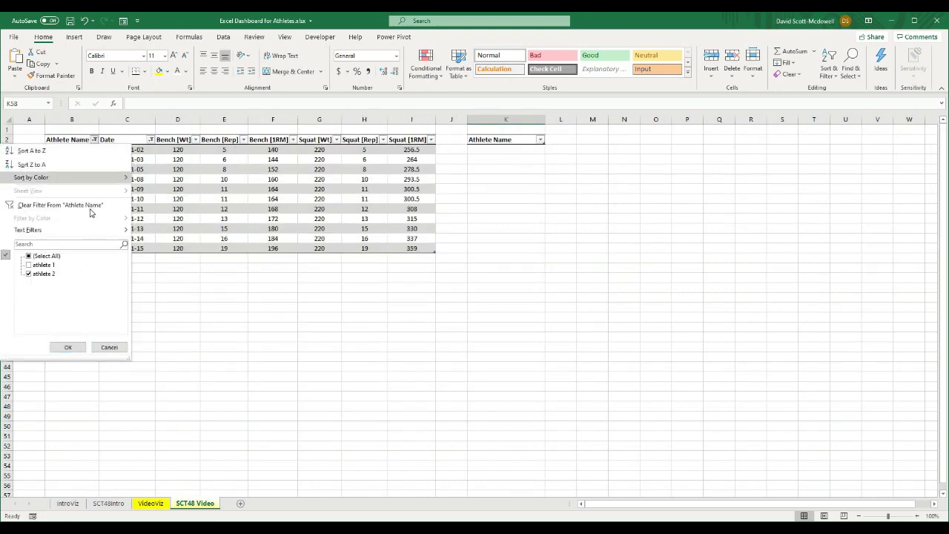
{"action": "left_click", "coordinate": [28, 255]}
{"action": "left_click", "coordinate": [68, 347]}
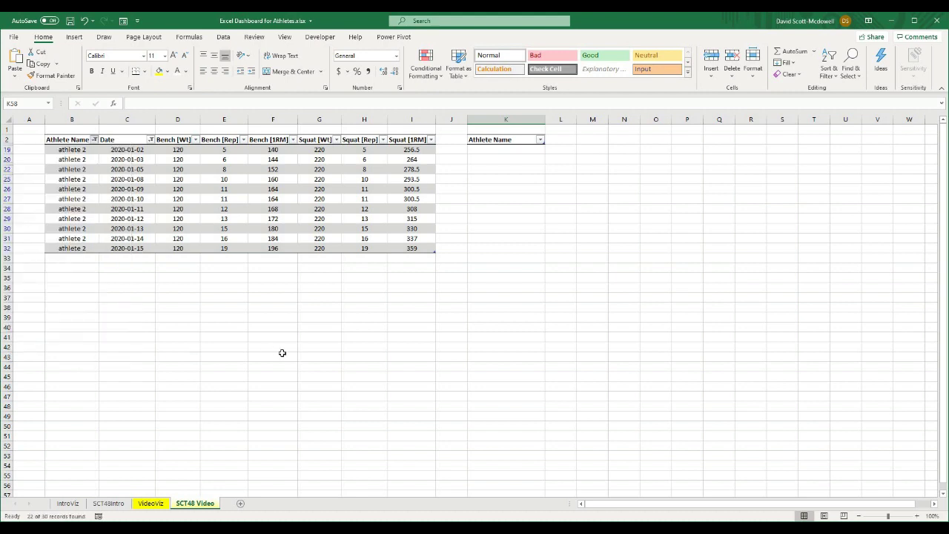
{"action": "left_click", "coordinate": [278, 356]}
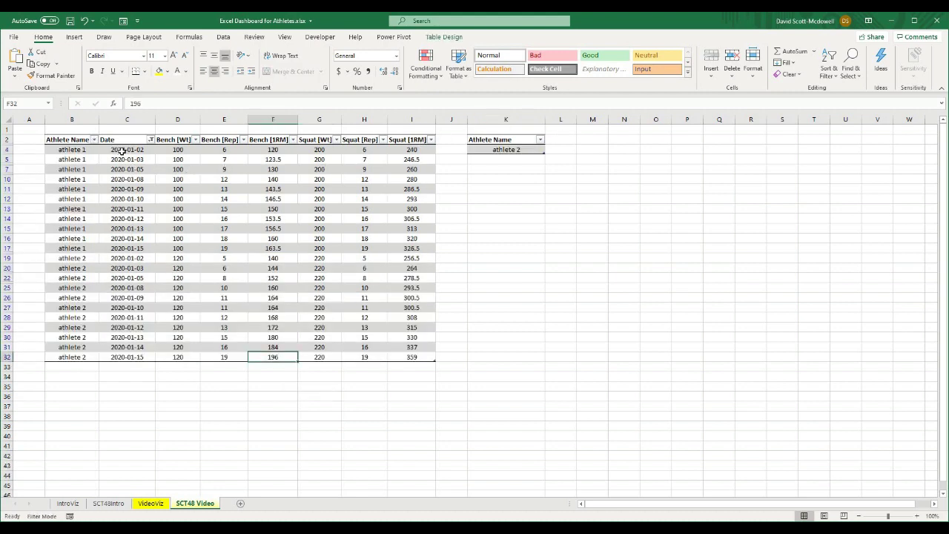
{"action": "left_click", "coordinate": [151, 139]}
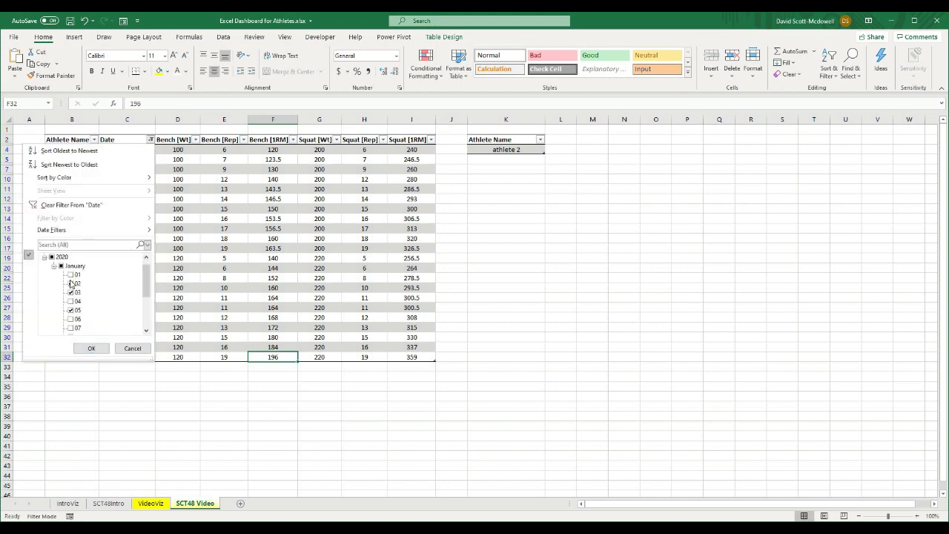
{"action": "left_click", "coordinate": [52, 257]}
{"action": "key", "text": "Return"}
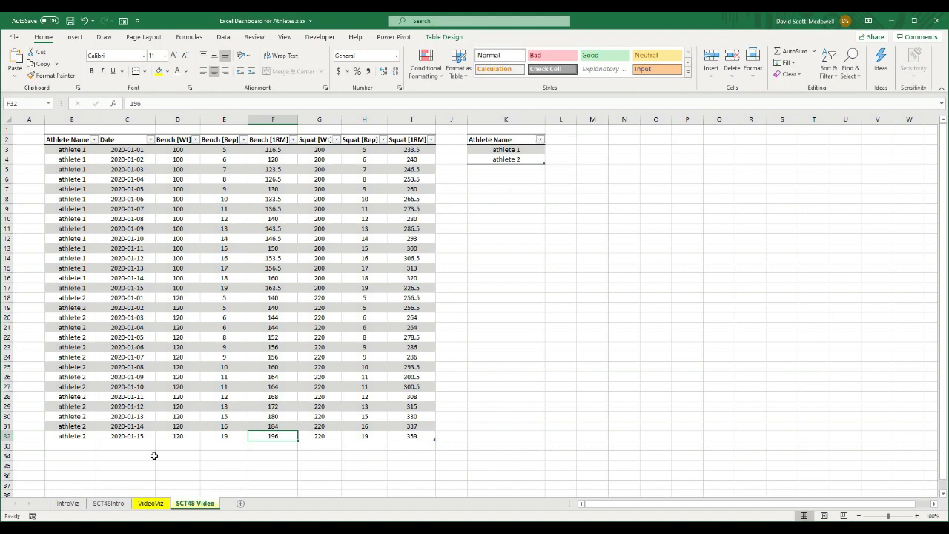
- Alternate the VideoViz dashboard between athlete 2 and athlete 1 with the Athlete Name slicer, and clear that slicer's filter
{"action": "left_click", "coordinate": [150, 503]}
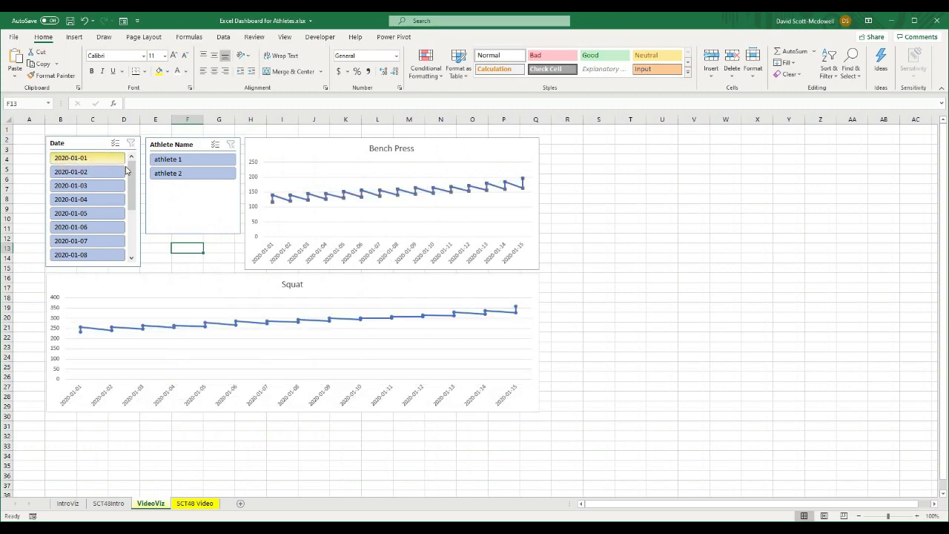
{"action": "left_click", "coordinate": [175, 170]}
{"action": "left_click", "coordinate": [178, 163]}
{"action": "left_click", "coordinate": [185, 175]}
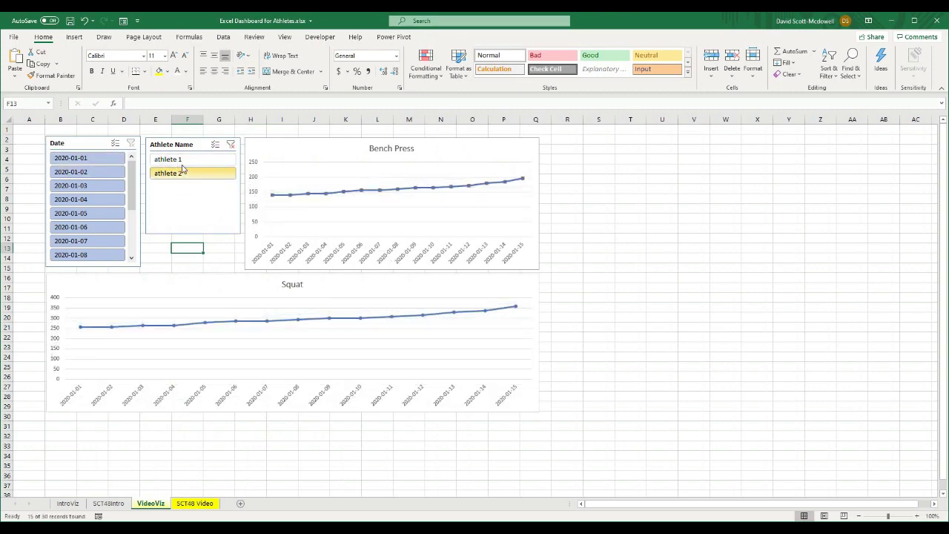
{"action": "left_click", "coordinate": [178, 161]}
{"action": "left_click", "coordinate": [230, 145]}
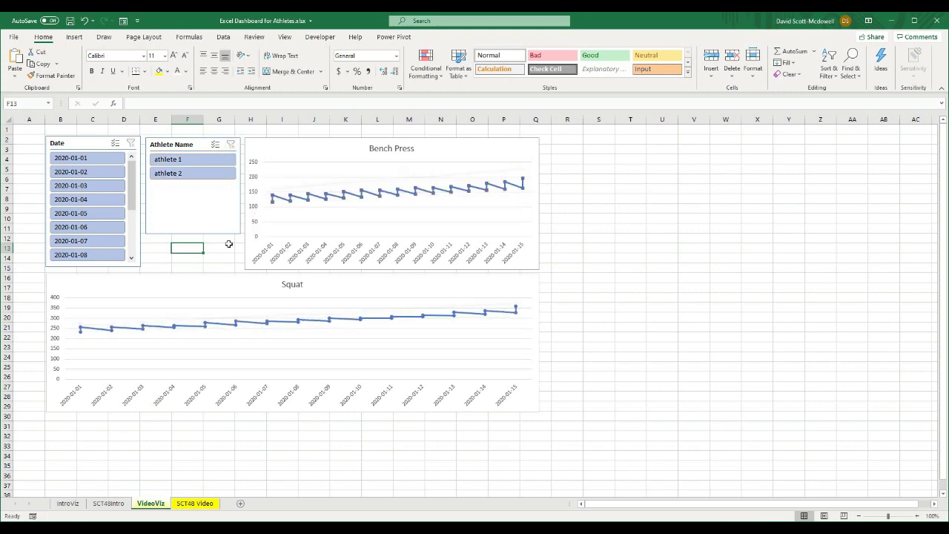
{"action": "left_click", "coordinate": [204, 504]}
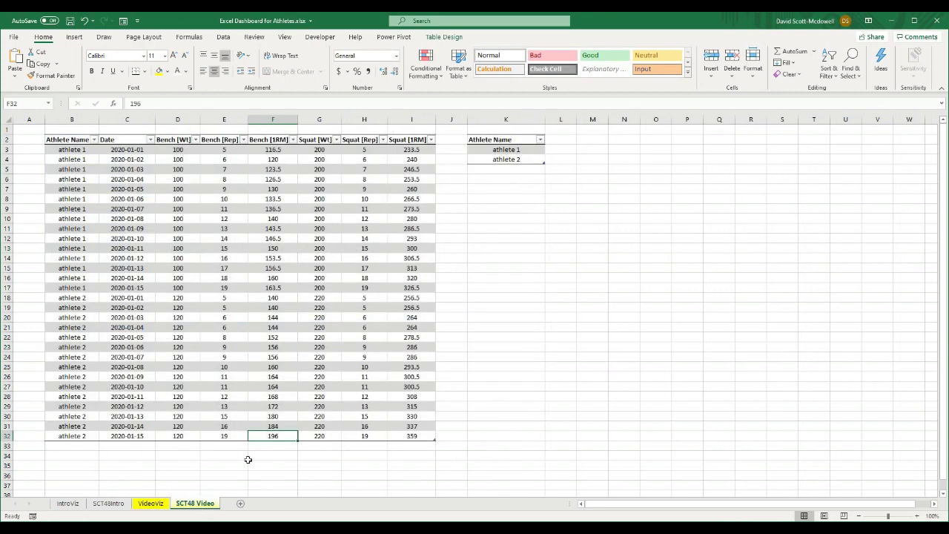
{"action": "left_click", "coordinate": [150, 502]}
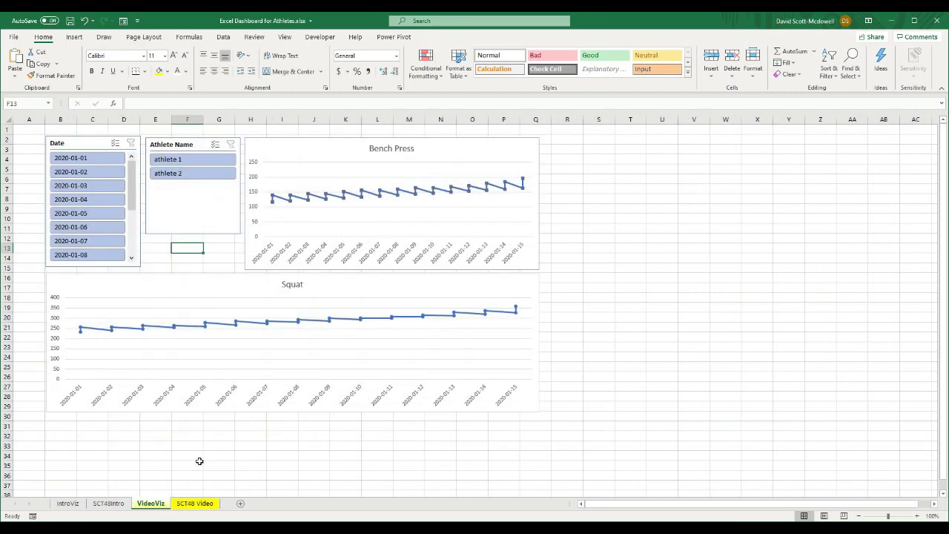